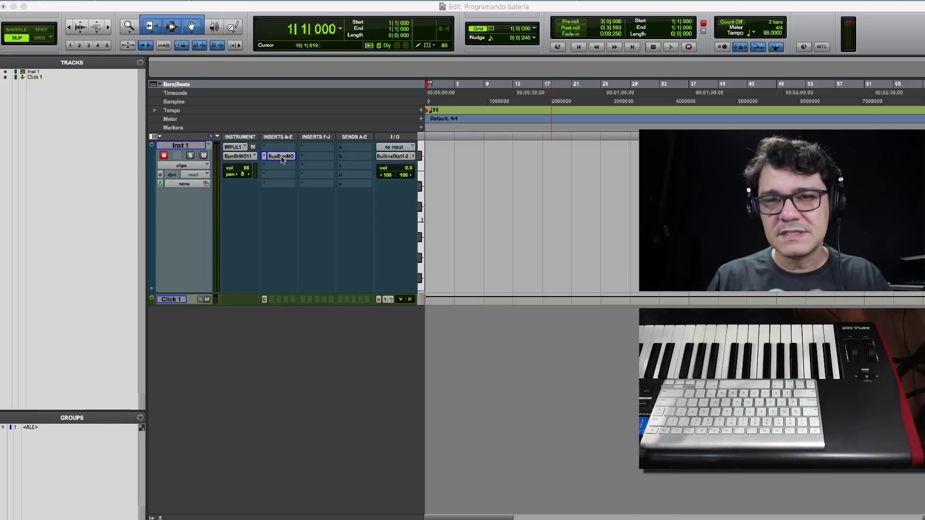
Open the Superior Drummer plug-in on the Inst 1 track and move its window so the whole kit is in view.
left_click(281, 158)
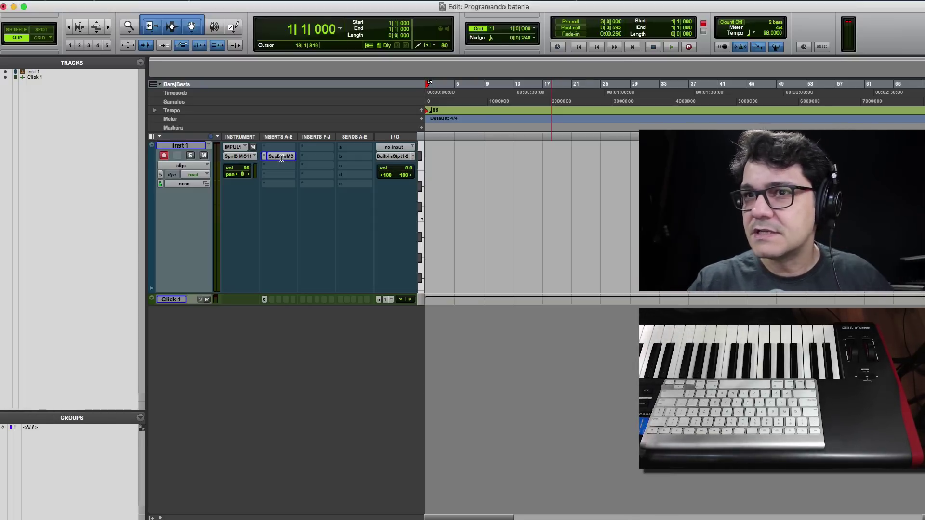
left_click(282, 156)
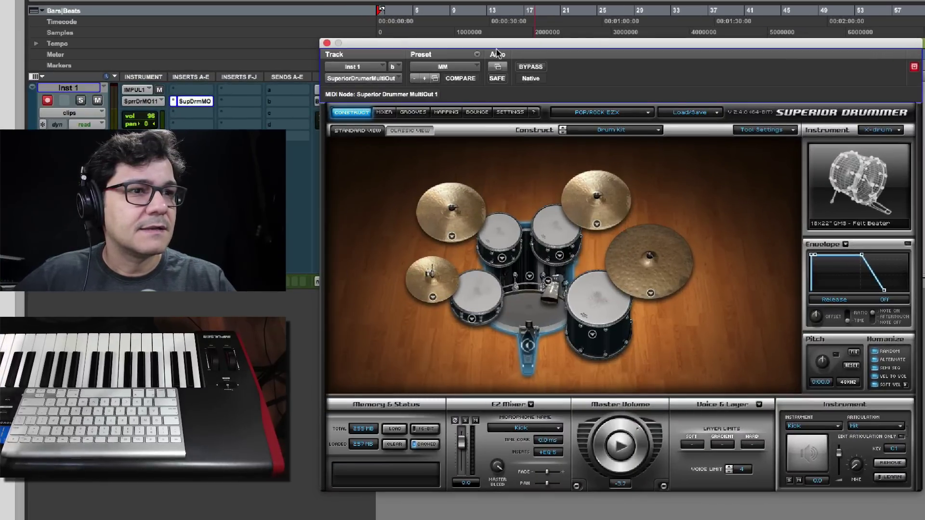
left_click_drag(471, 47, 360, 29)
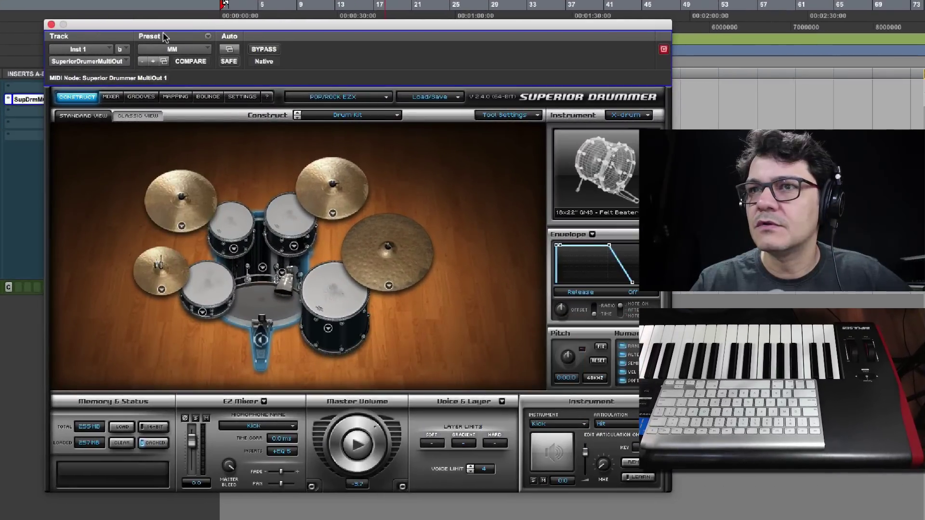
left_click_drag(164, 37, 127, 37)
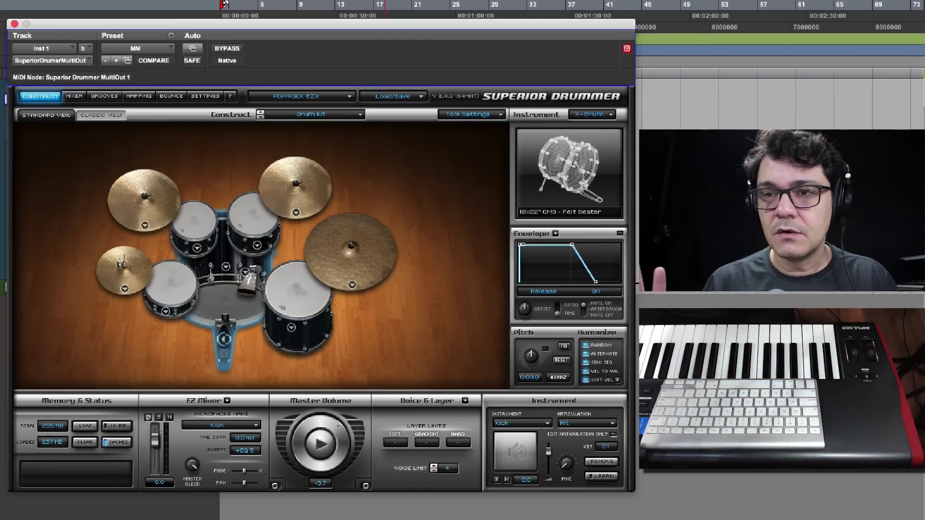
Try the 4.5x14" Rogers Wood snare in the kit and close the Superior Drummer window.
left_click(166, 312)
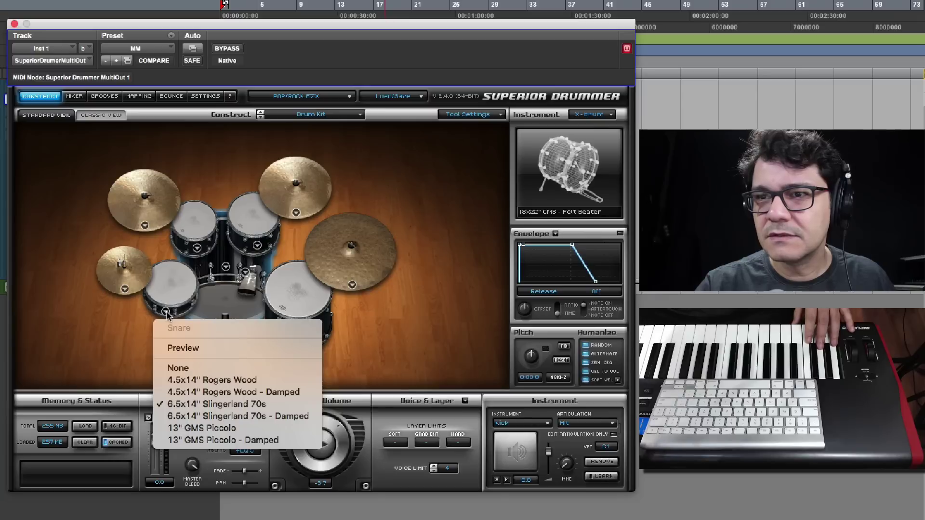
left_click(250, 381)
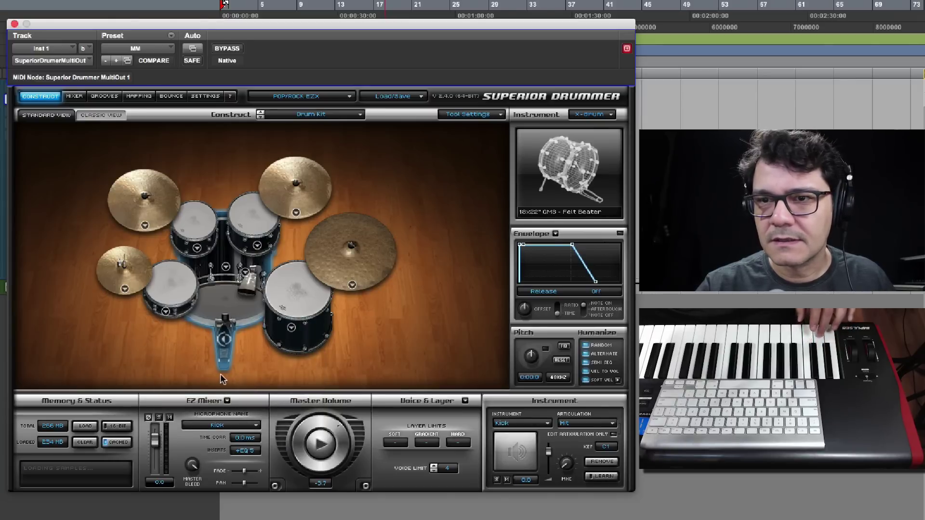
left_click(164, 312)
left_click(120, 323)
left_click(88, 426)
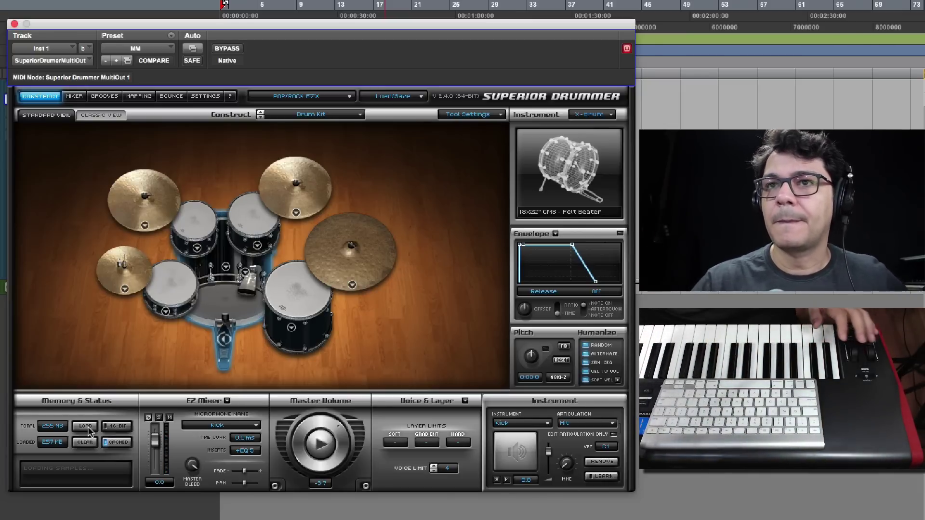
left_click(15, 23)
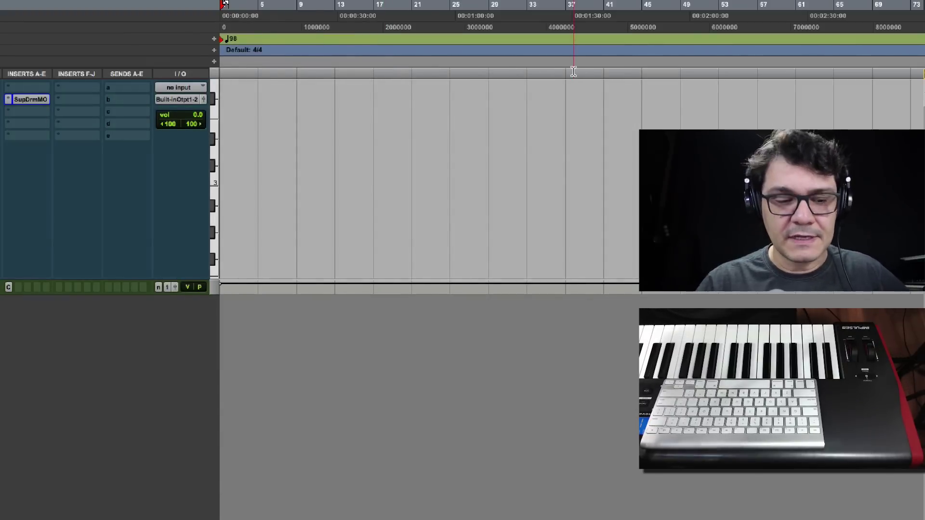
Record a first MIDI drum take on the Inst 1 track, stopping at bar 9.
key("space")
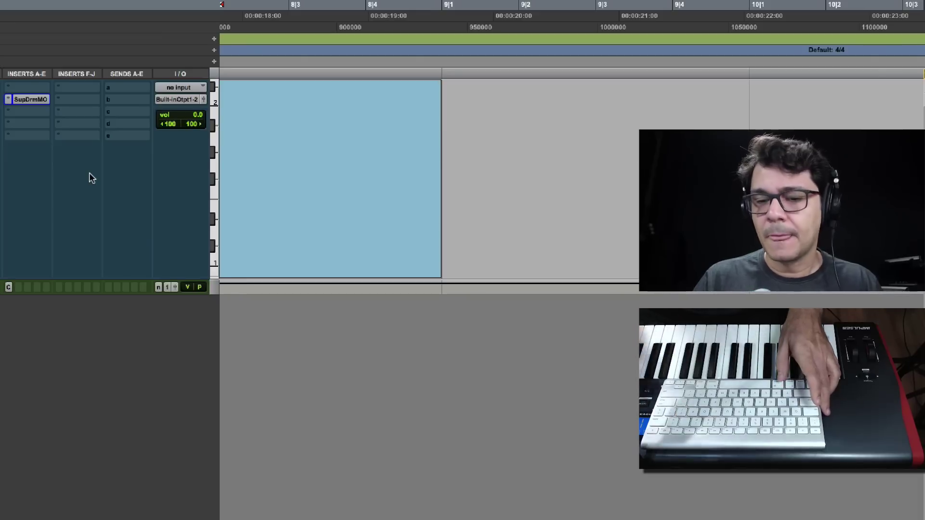
key("super+bracketleft")
key("super+bracketleft")
key("super+bracketleft")
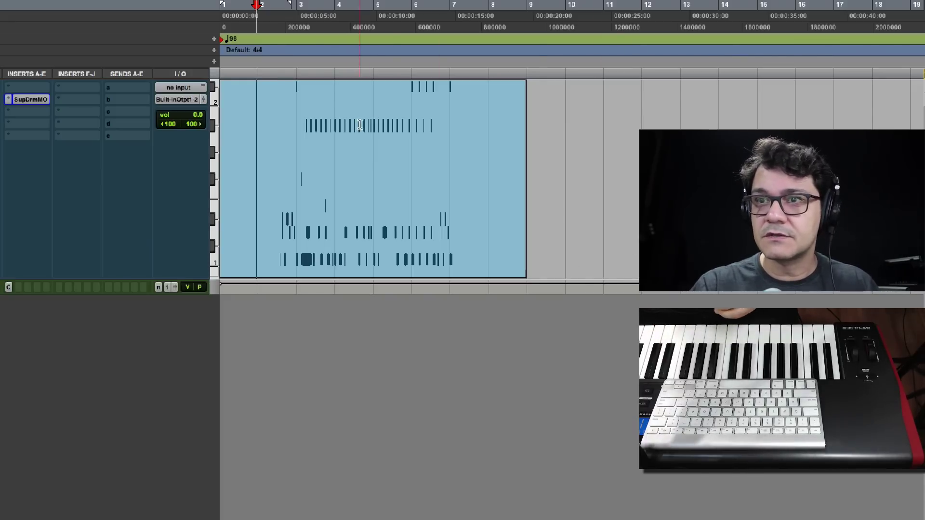
Delete the empty bar 1 and bar 8 from the ends of the recorded drum clip.
key("F4")
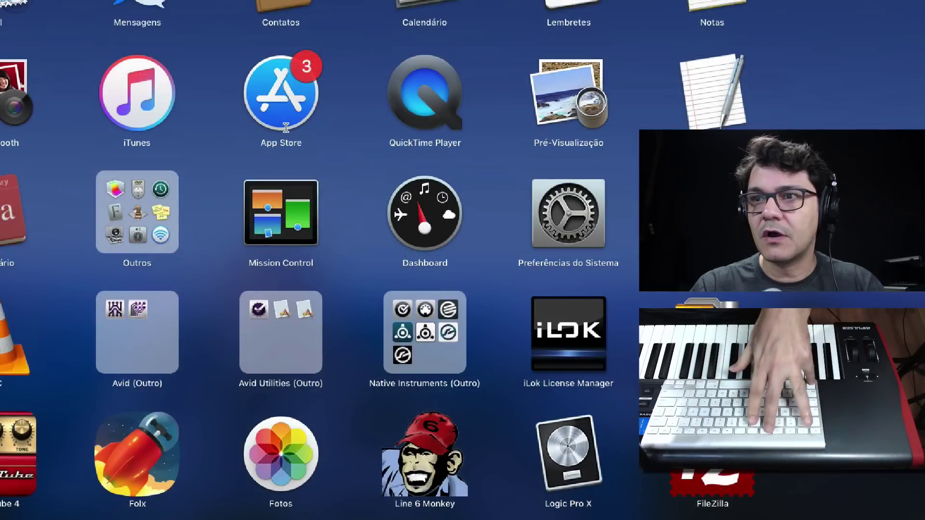
key("F4")
left_click(258, 129)
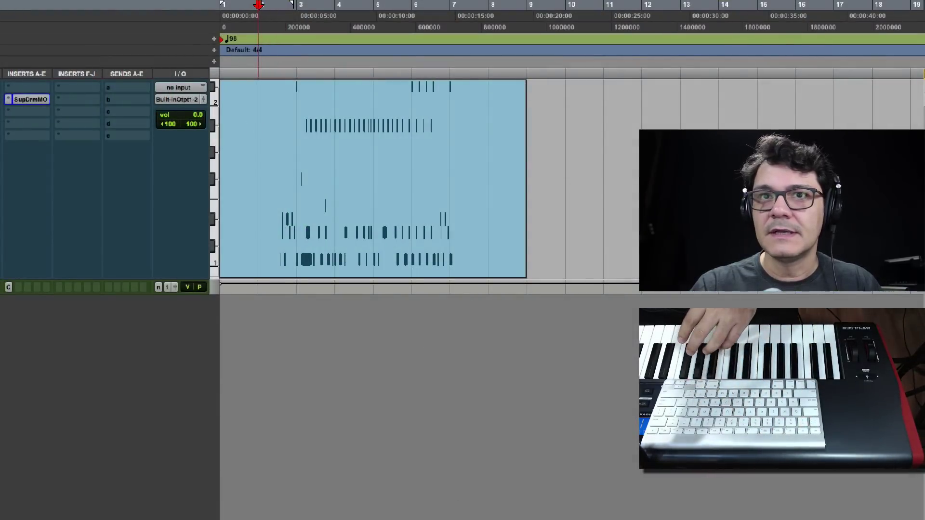
left_click_drag(255, 124, 191, 122)
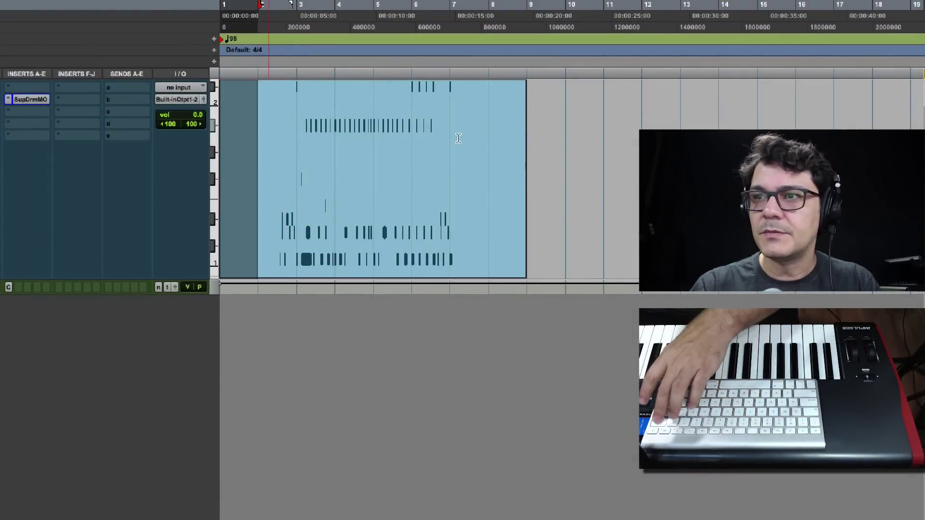
key("Delete")
left_click_drag(604, 126, 496, 128)
key("Delete")
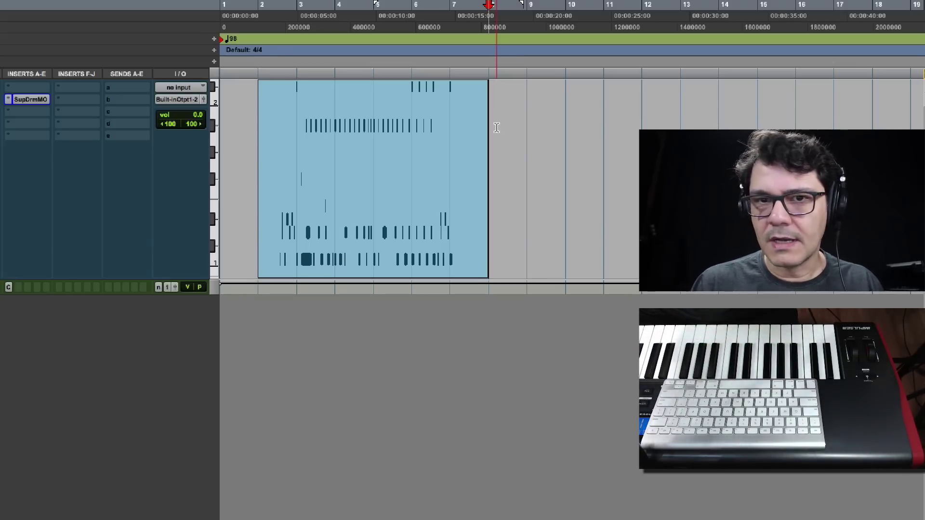
Record a second drum take on the Inst 1 track, starting at bar 9 after the first clip.
scroll(495, 128, "right", 5)
left_click(334, 128)
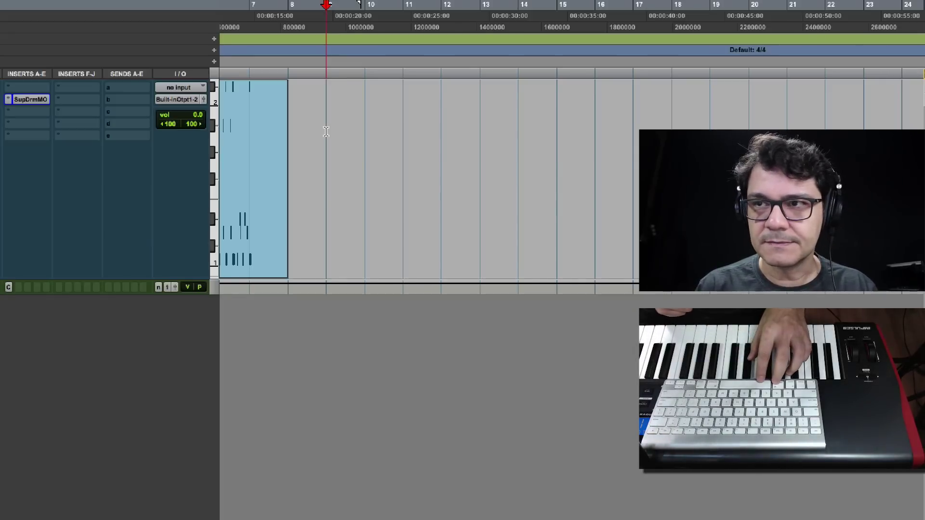
key("super+space")
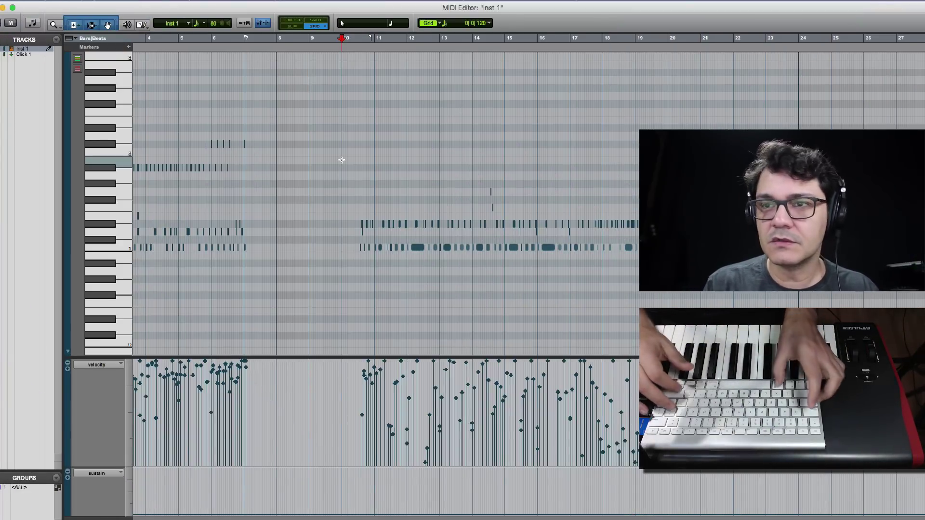
Examine the first notes of the second take around bar 10 in the MIDI Editor.
key("super+bracketright")
key("super+bracketright")
scroll(465, 247, "right", 2)
left_click(469, 263)
key("super+bracketright")
key("super+bracketright")
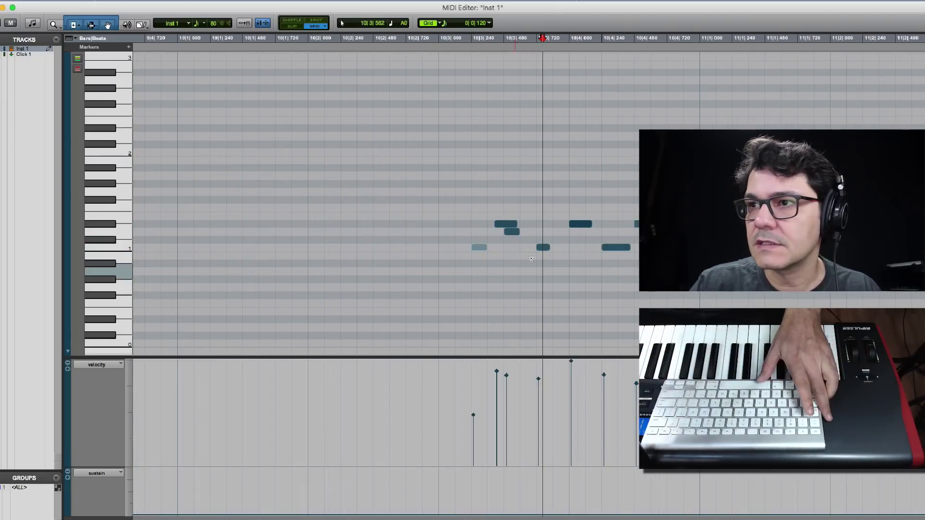
left_click(403, 264)
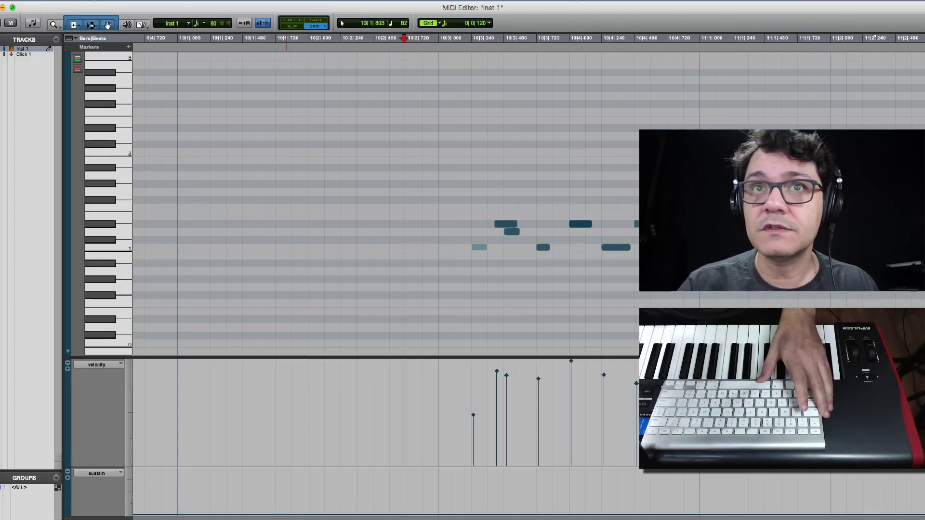
Close the MIDI Editor and overdub further drum notes onto the second Inst 1 take from bar 10.
key("super+w")
key("super+bracketright")
key("super+bracketright")
key("super+bracketright")
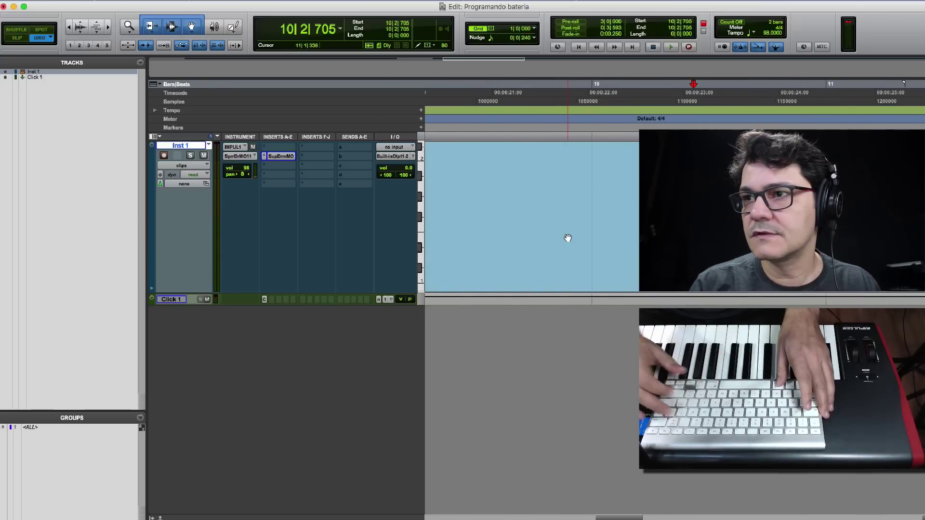
left_click(604, 194)
key("super+bracketleft")
key("super+bracketleft")
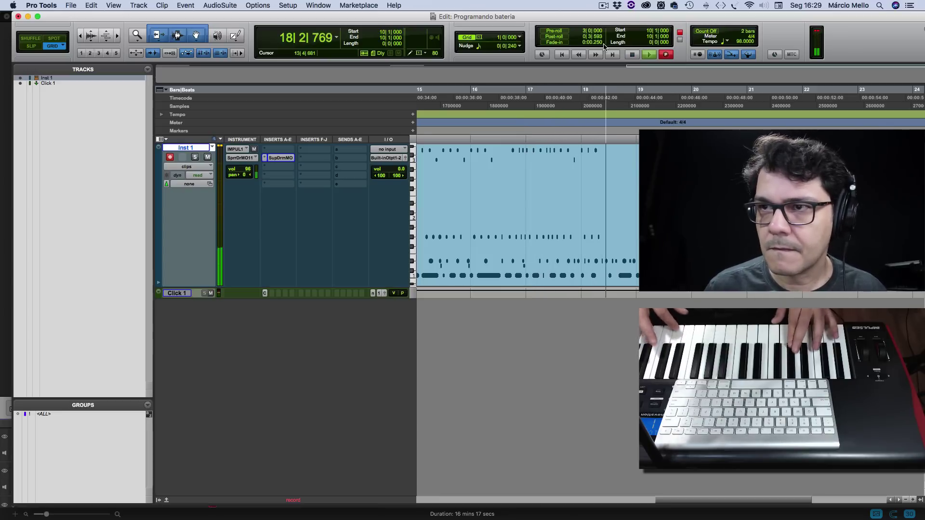
key("space")
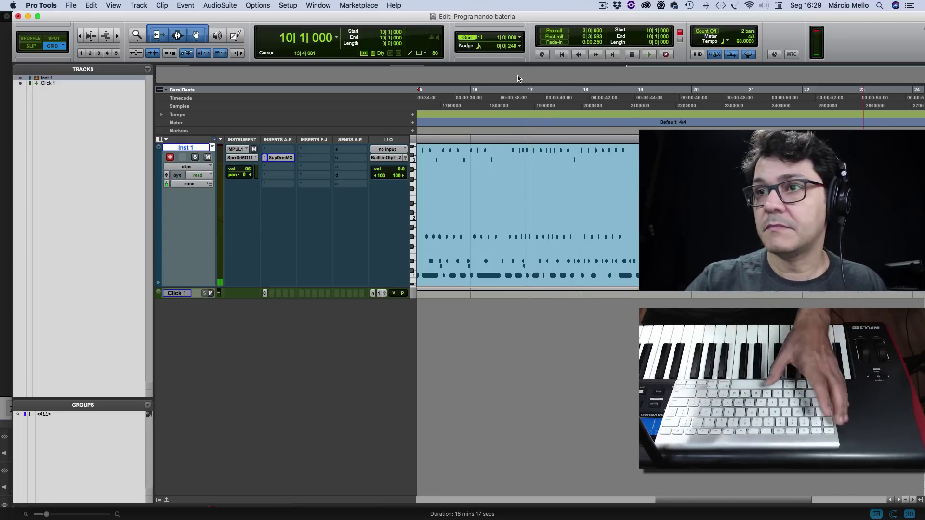
Open the overdubbed clip in the MIDI Editor and play it from just before bar 18.
double_click(589, 253)
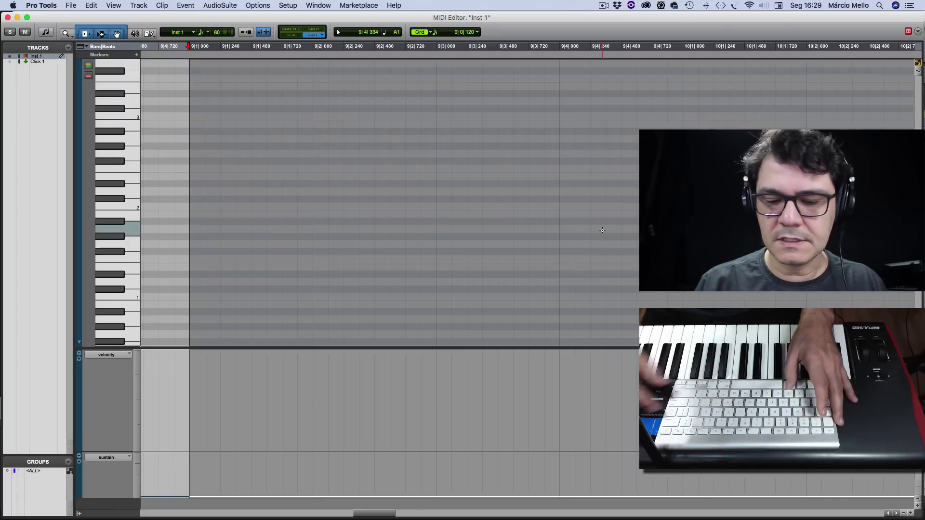
key("super+[")
key("super+[")
scroll(604, 230, "right", 10)
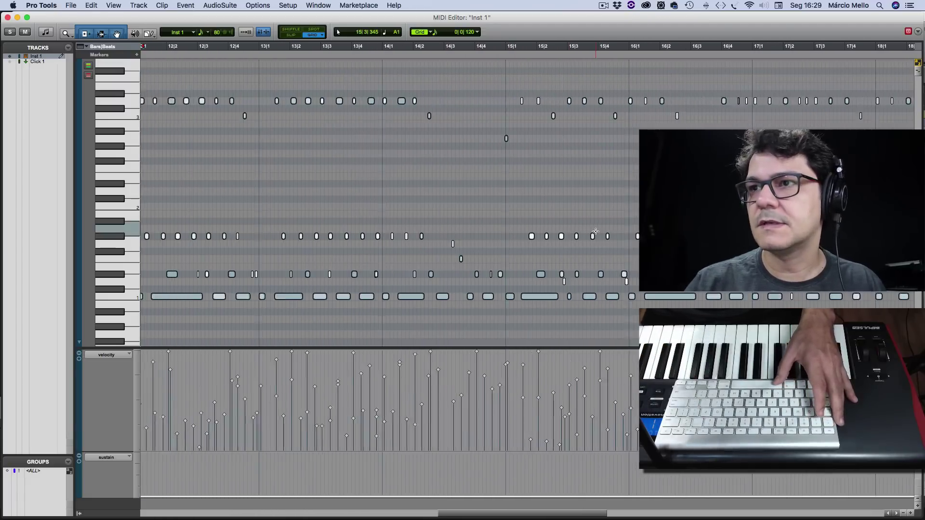
left_click(461, 194)
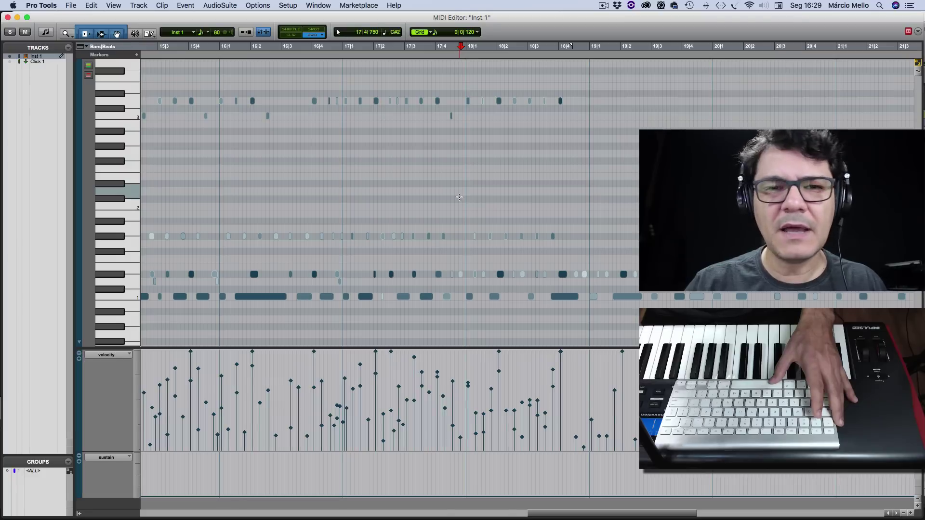
key("space")
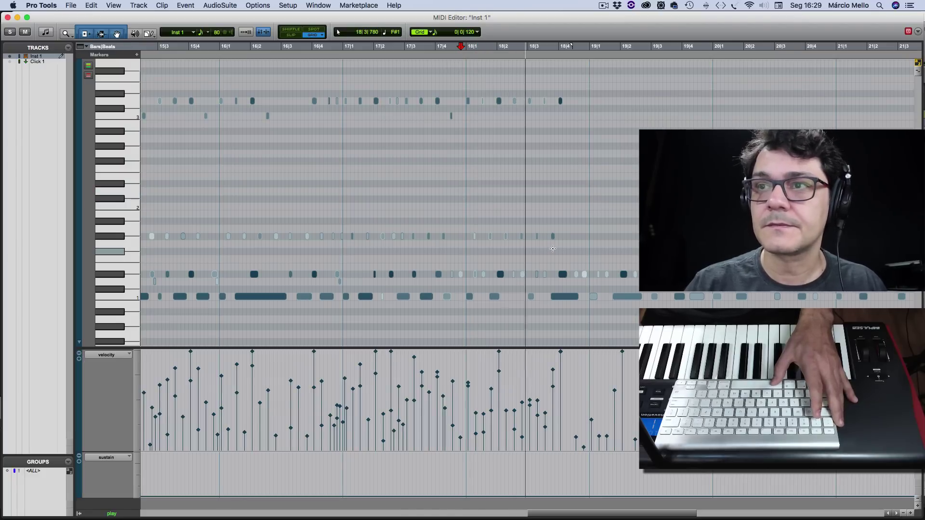
key("space")
Delete the overdubbed notes above the kick and snare rows from bar 18 onward.
left_click_drag(469, 242, 495, 130)
left_click_drag(584, 242, 472, 89)
key("Delete")
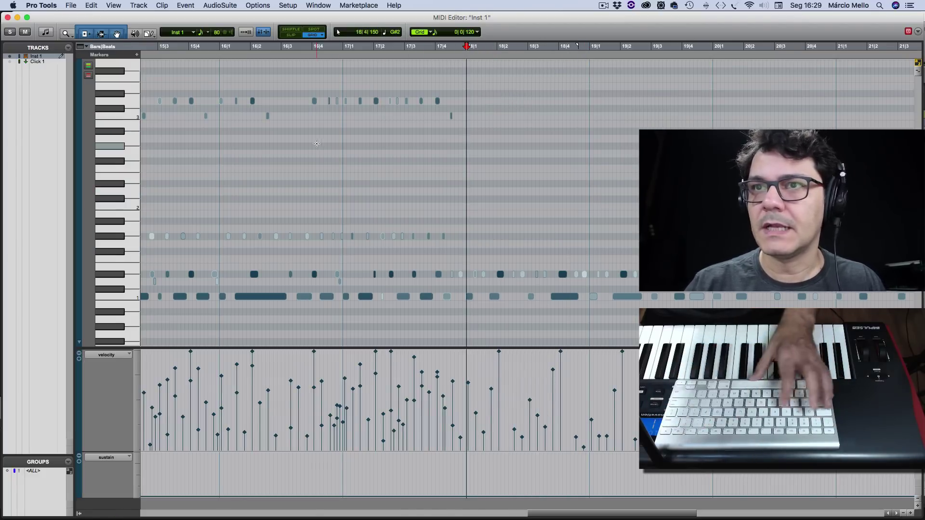
Overdub the missing drum notes from about bar 17 until after bar 22.
left_click(341, 141)
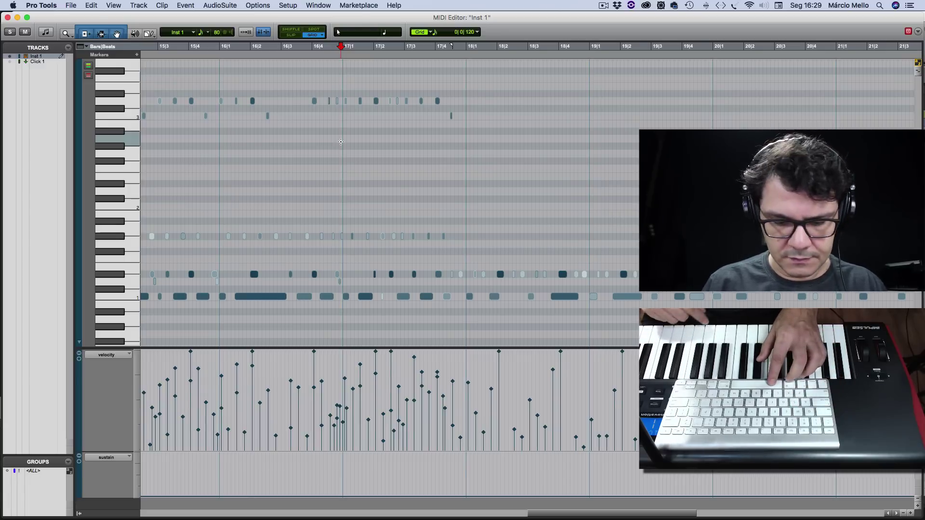
key("F12")
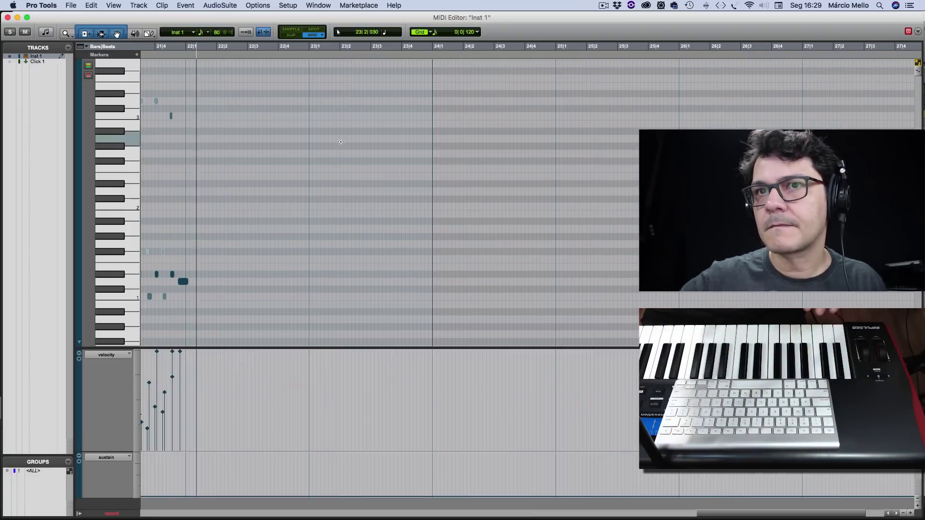
key("space")
Quantize the overdubbed notes above the kick and snare rows to a 1/16 note grid at 100% strength.
scroll(280, 146, "left", 14)
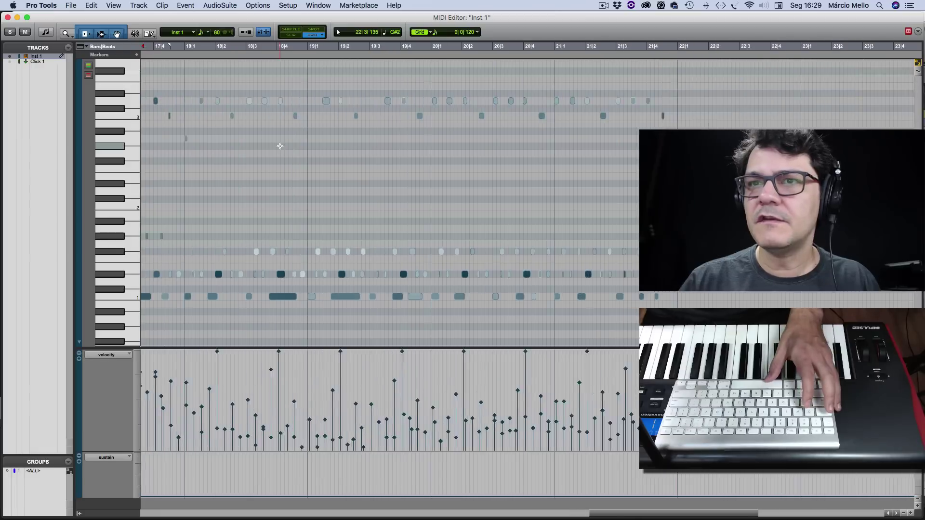
key("super+bracketleft")
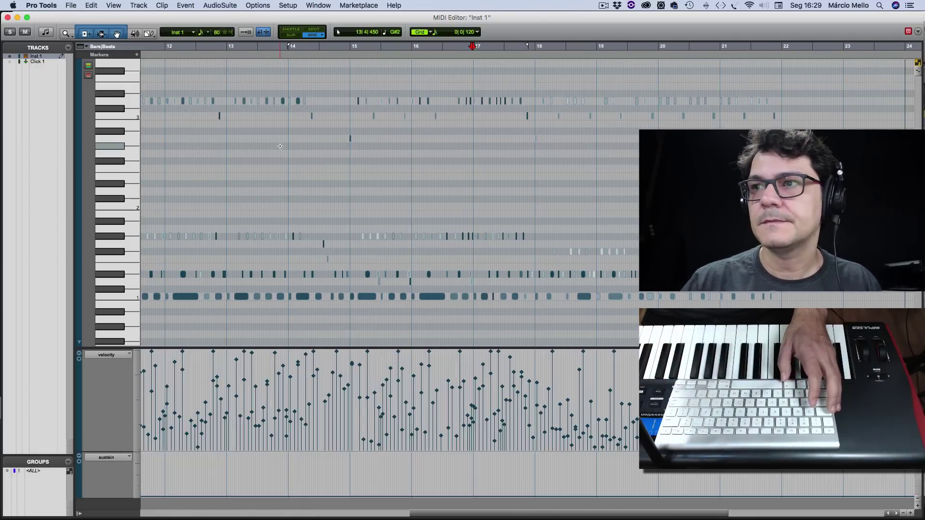
scroll(280, 146, "left", 4)
scroll(280, 146, "right", 1)
left_click_drag(216, 86, 907, 260)
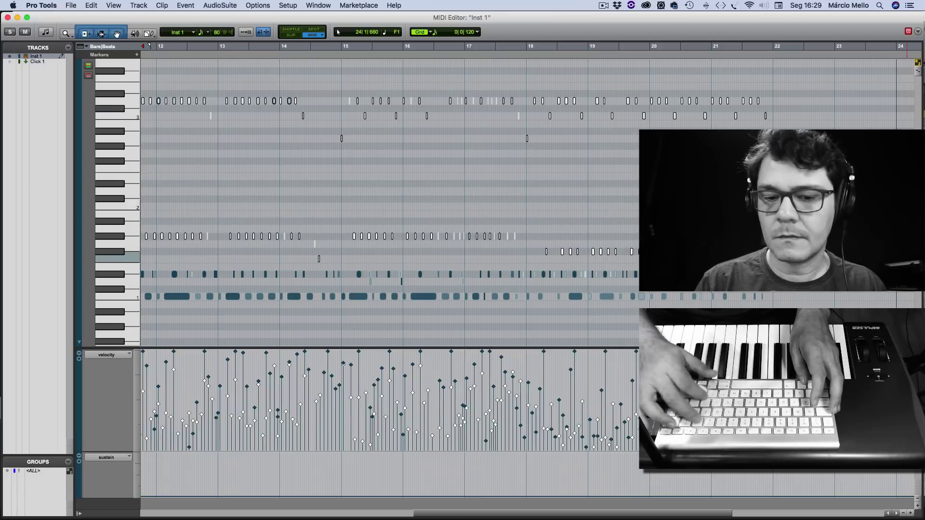
key("alt+0")
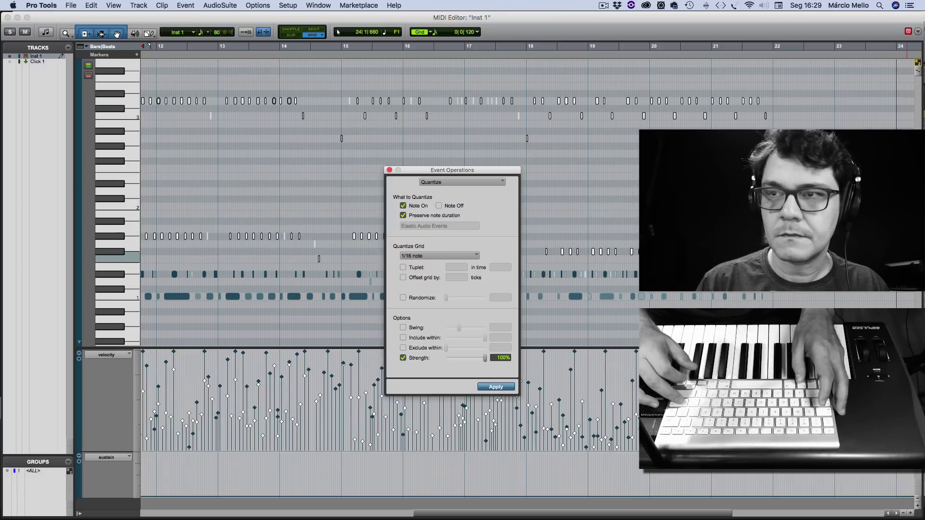
key("Return")
Play back the quantized drum part from just before bar 11 and check the note timing there.
key("space")
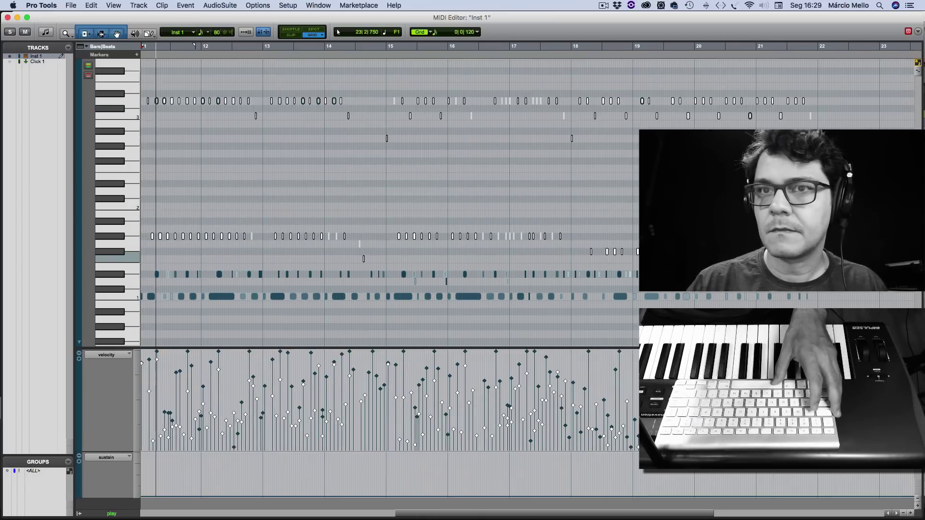
scroll(320, 213, "left", 4)
key("space")
left_click(236, 192)
key("space")
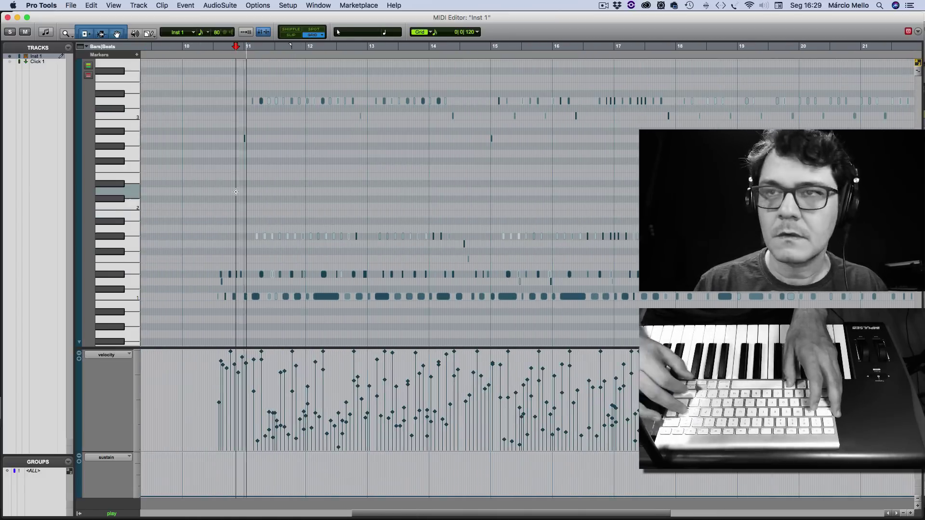
key("super+]")
key("super+]")
key("space")
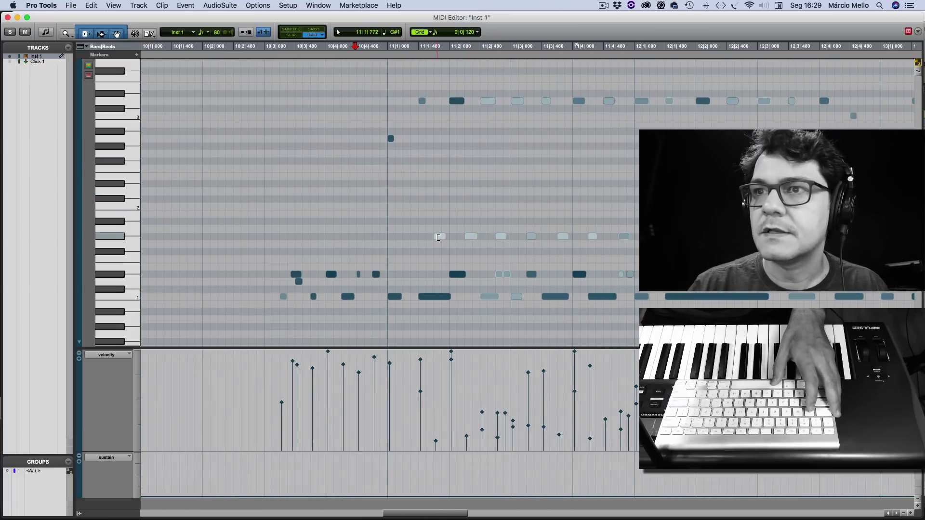
Try deleting the G#1 note just before 11|2 and moving the D3 note at 11|2 a sixteenth earlier.
key("BackSpace")
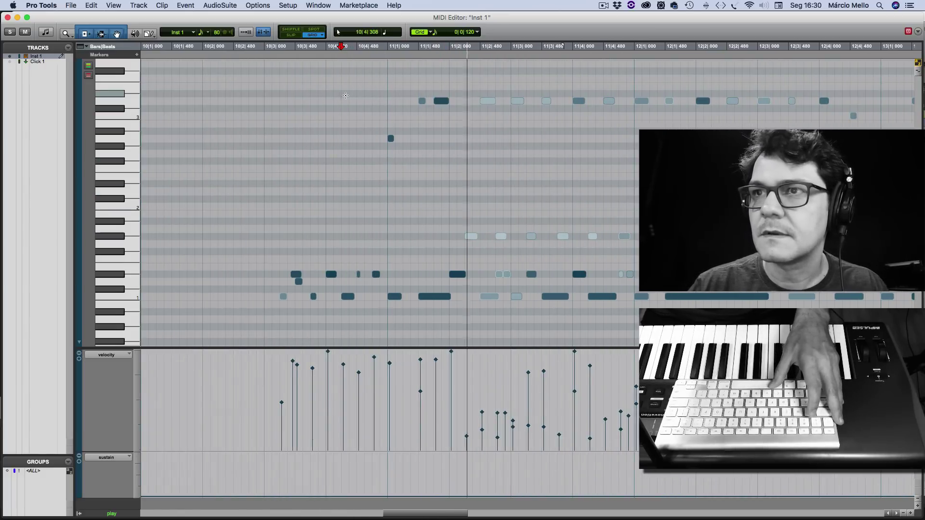
key("space")
key("super+z")
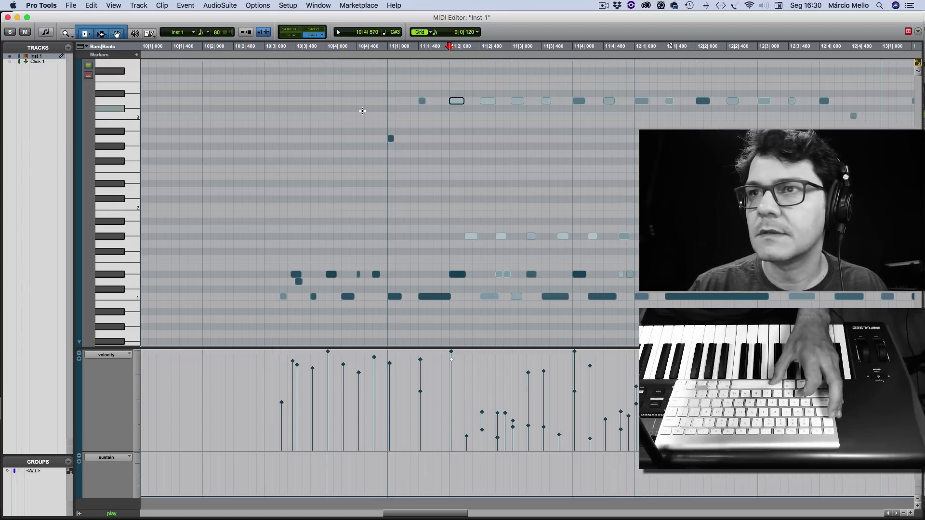
key("space")
left_click(347, 108)
key("super+z")
key("space")
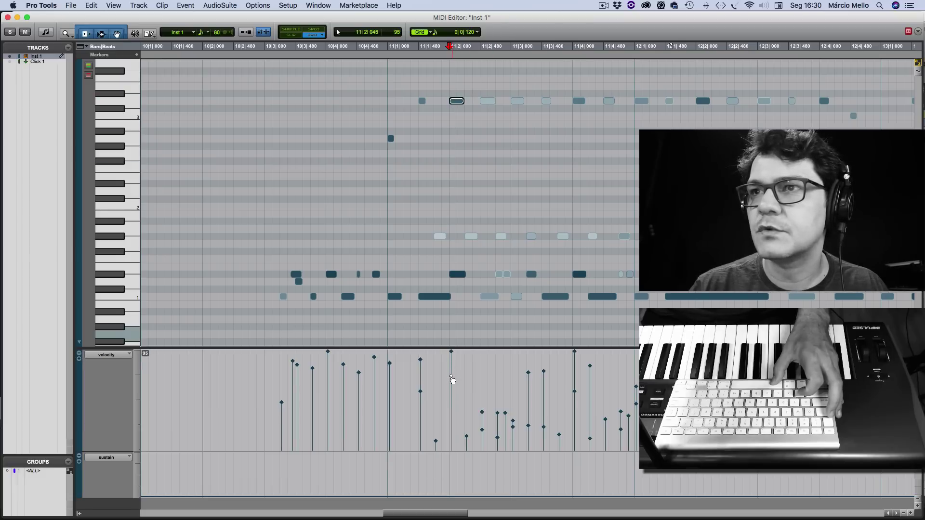
Overdub a G2 note on the downbeat of bar 13 and quantize it to the grid.
left_click(327, 181)
key("space")
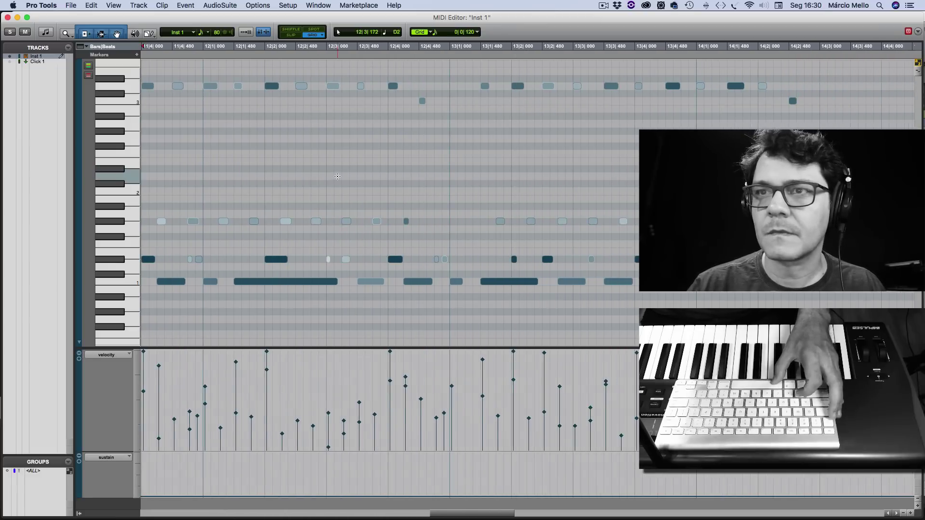
key("space")
key("space")
key("space")
left_click_drag(402, 157, 455, 129)
key("alt+0")
key("Return")
Overdub a C3 note at 14|4, quantize it, and play back from bar 14 into bar 16.
left_click(296, 139)
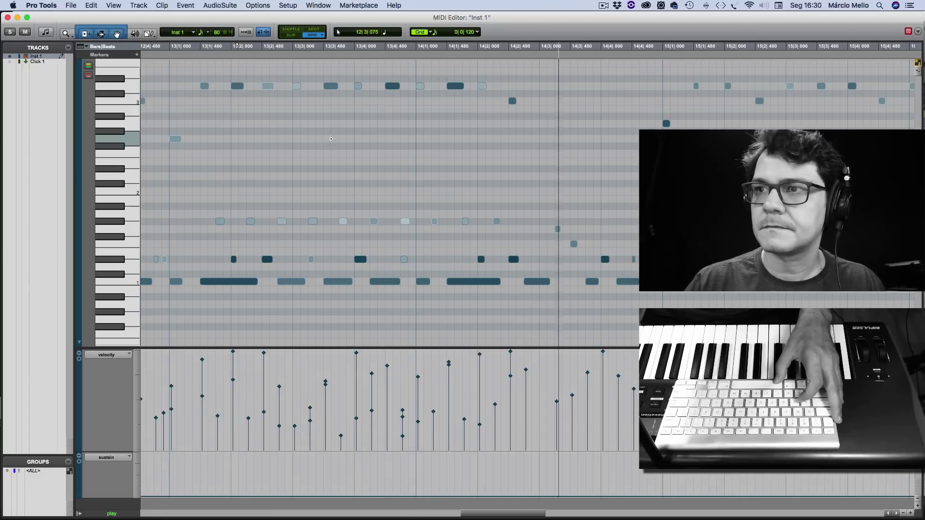
key("super+space")
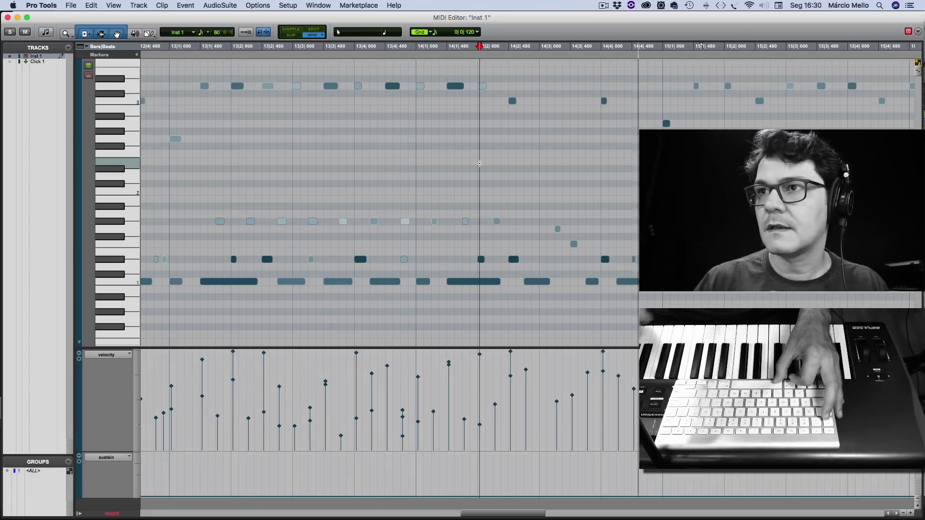
key("space")
left_click_drag(566, 124, 609, 96)
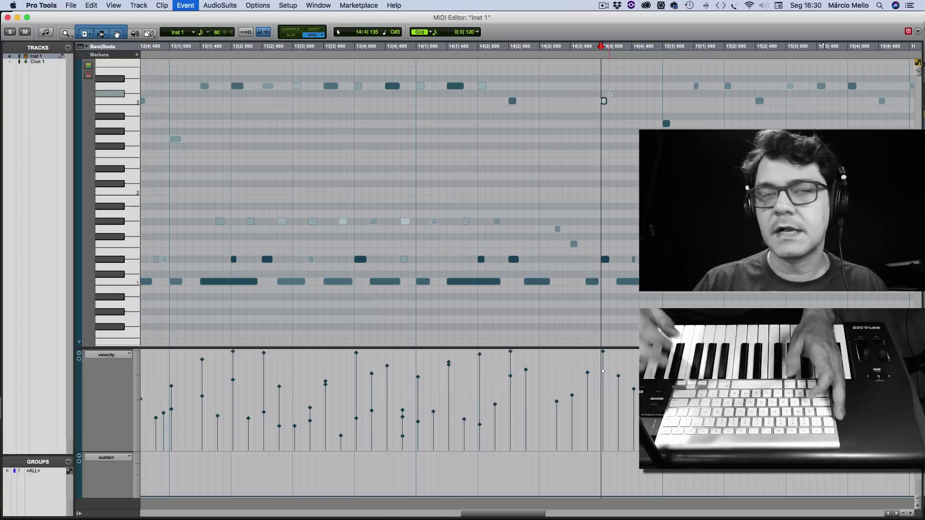
left_click(460, 151)
key("space")
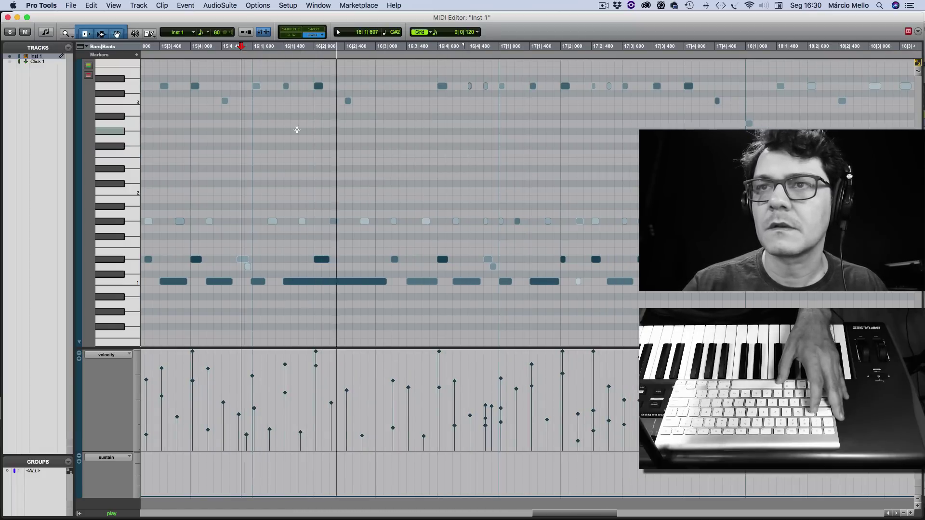
key("space")
Try overdubbing two D3 notes from about 16|3.
left_click(233, 129)
key("F12")
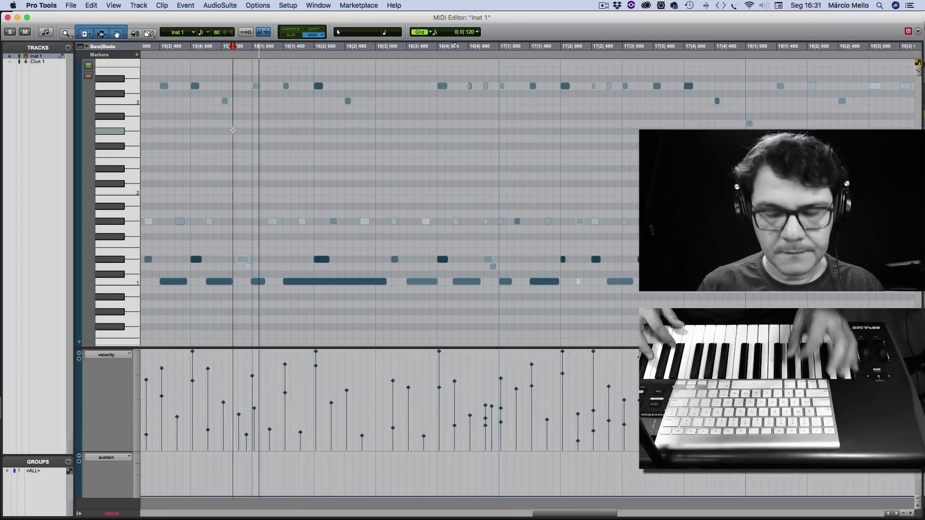
key("space")
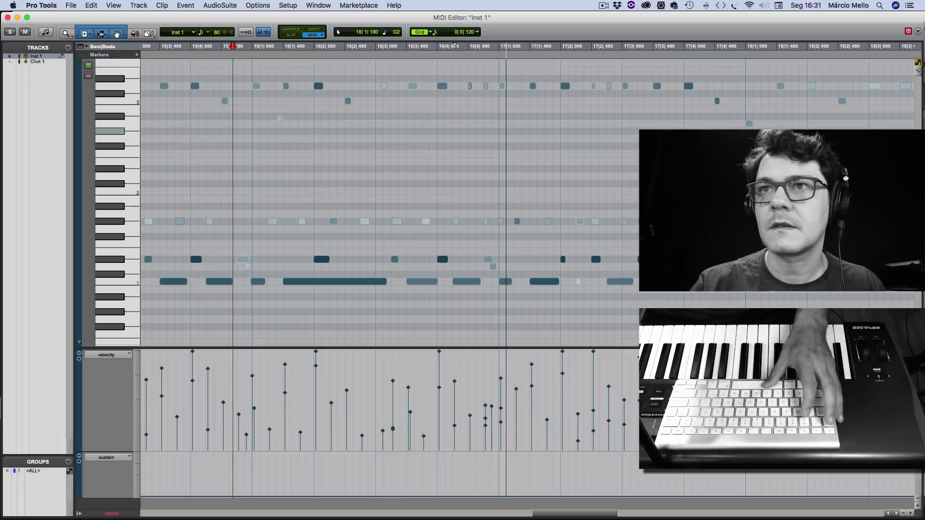
key("super+z")
Try overdubbing C3 notes through the second half of bar 16.
key("space")
key("space")
key("space")
key("F12")
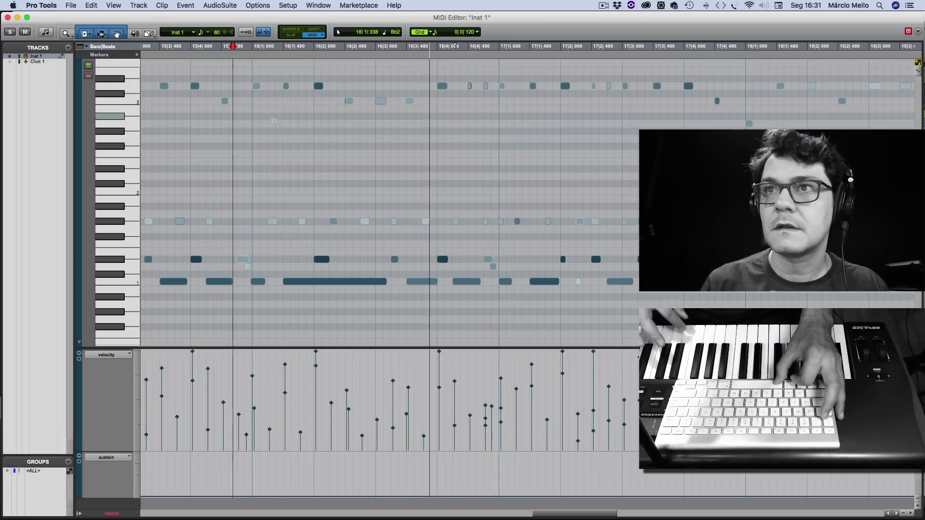
key("space")
Delete all the C3 notes in bar 16.
left_click(350, 102)
key("BackSpace")
left_click_drag(330, 121, 443, 101)
key("BackSpace")
Overdub four eighth-note C3 hits from 16|2|480 to 16|4 and quantize them.
left_click(191, 120)
key("super+space")
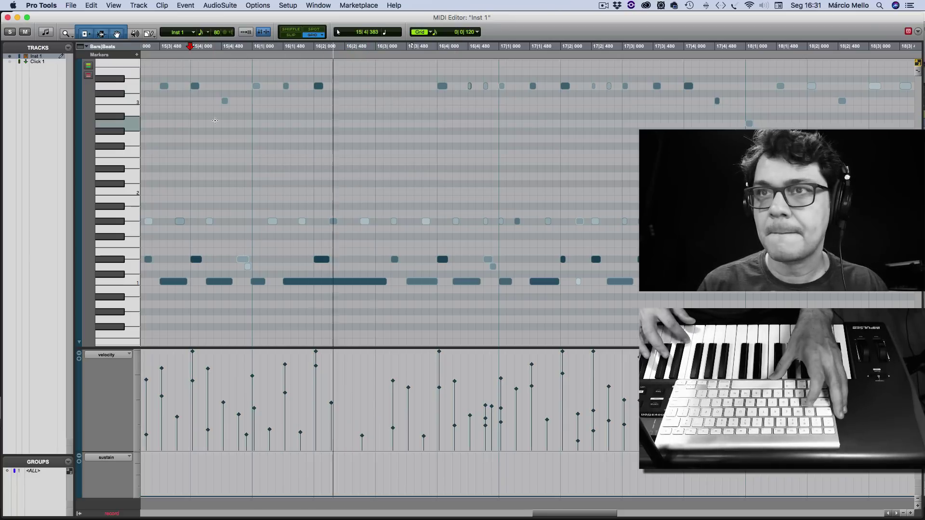
key("space")
left_click_drag(299, 139, 455, 101)
Play back the bar 16 fill and delete the three G#1 notes between 16|2|480 and 16|4.
left_click(236, 159)
left_click_drag(353, 194, 413, 212)
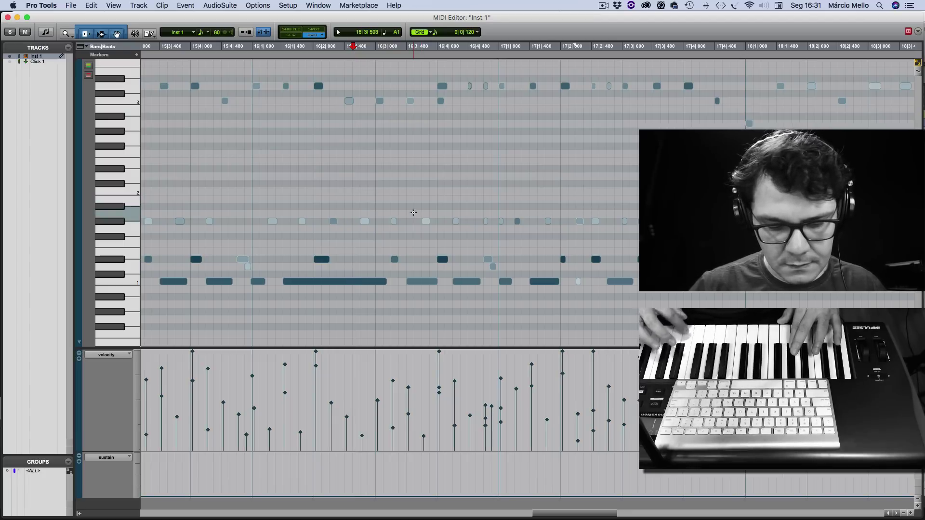
left_click_drag(352, 189, 435, 225)
key("Delete")
Delete the D3 notes from 16|4 through the downbeat of bar 17.
left_click(269, 200)
key("space")
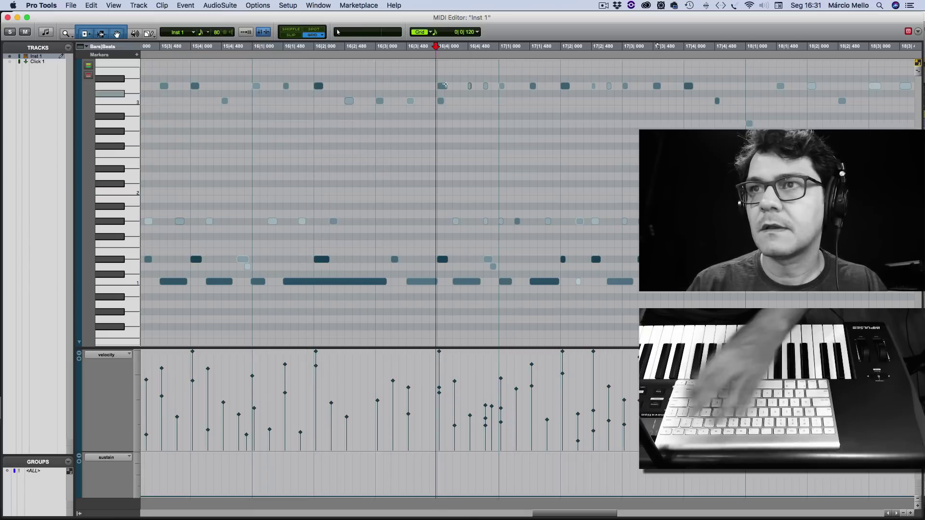
key("Delete")
left_click_drag(487, 82, 503, 83)
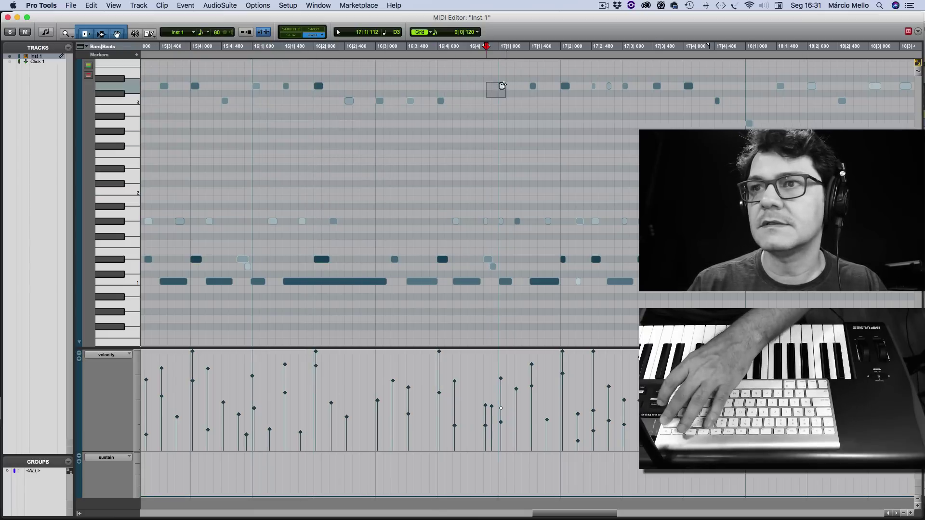
Delete the G#1 notes from just after 16|4 through the downbeat of bar 17.
left_click(230, 138)
key("space")
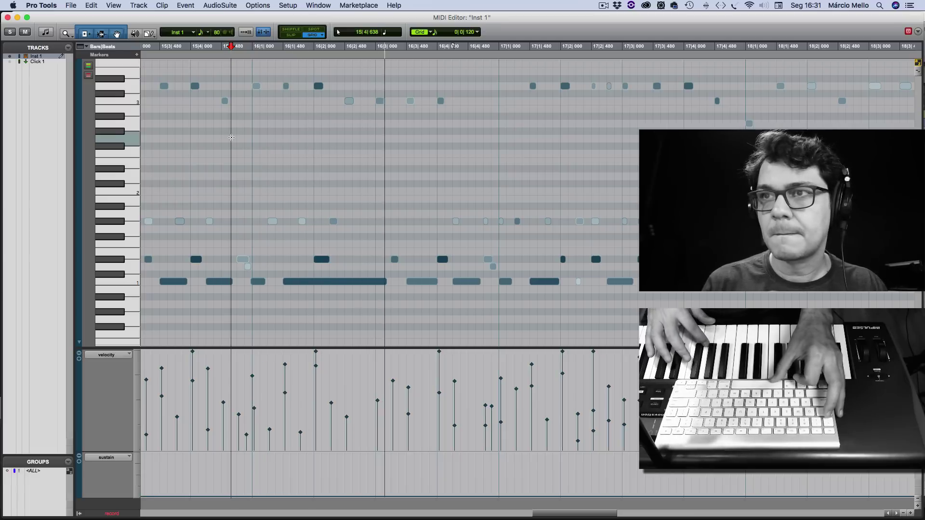
key("space")
left_click_drag(398, 191, 489, 227)
key("Delete")
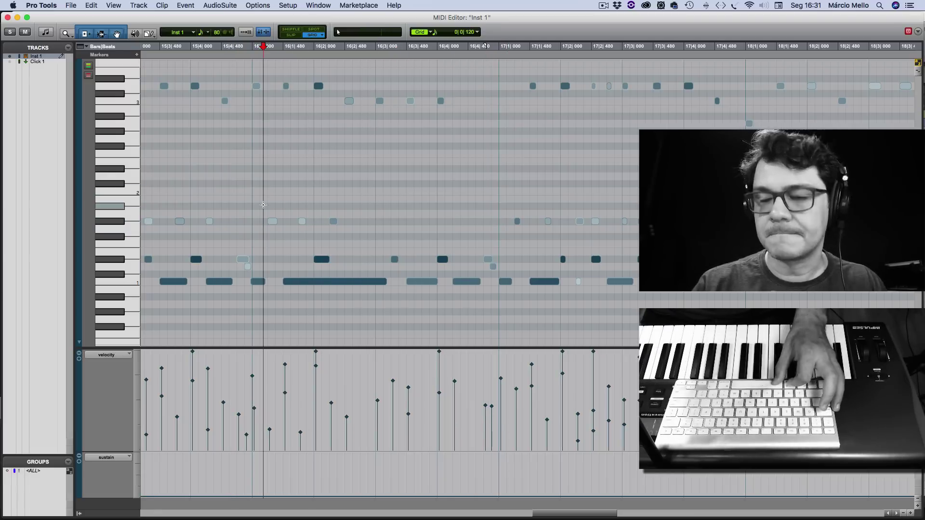
Overdub a C3 note at 16|4|480 and an A2 note on bar 17's downbeat, and quantize the fill's notes.
key("super+space")
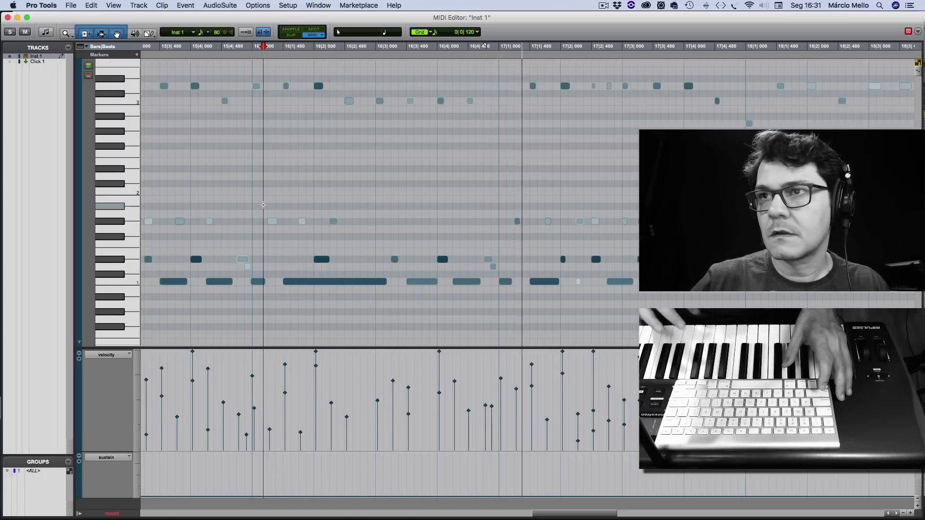
key("space")
left_click_drag(314, 188, 500, 83)
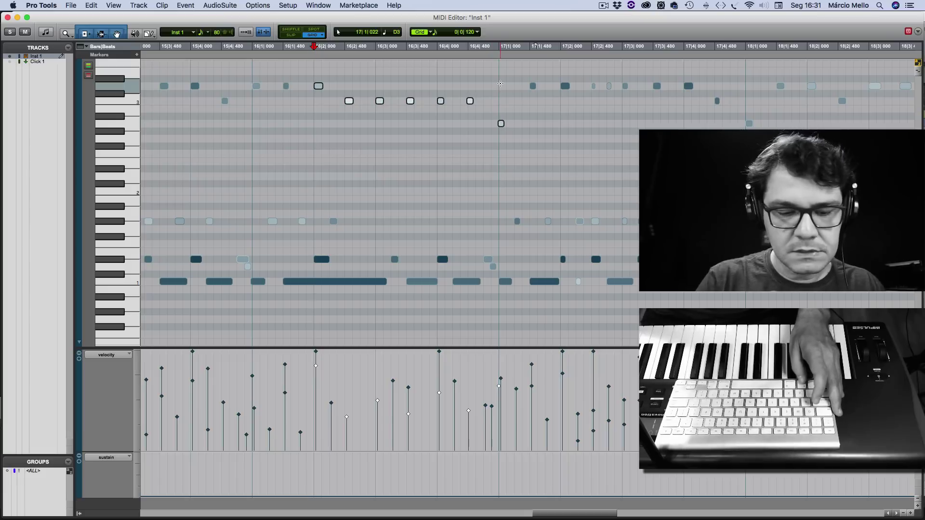
key("alt+0")
key("Return")
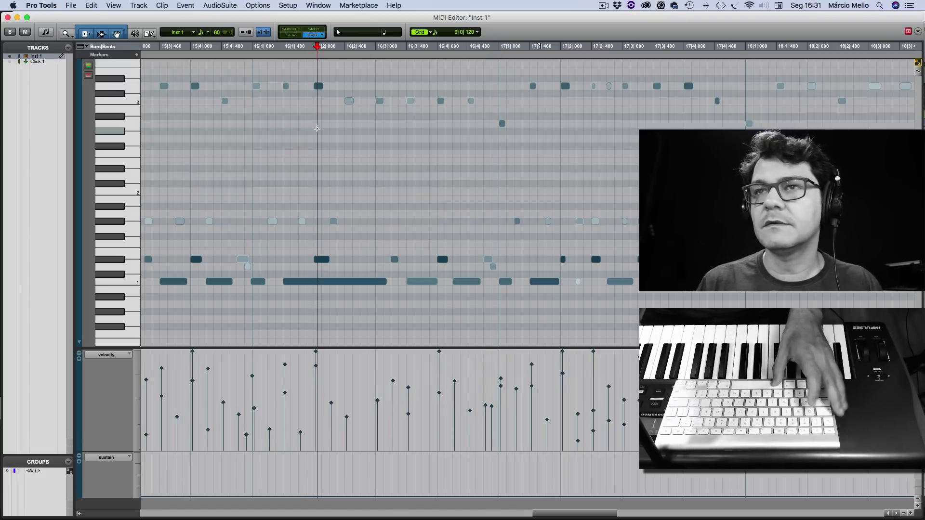
Play back into bar 17 and delete the two D3 notes in the second half of beat 2.
key("space")
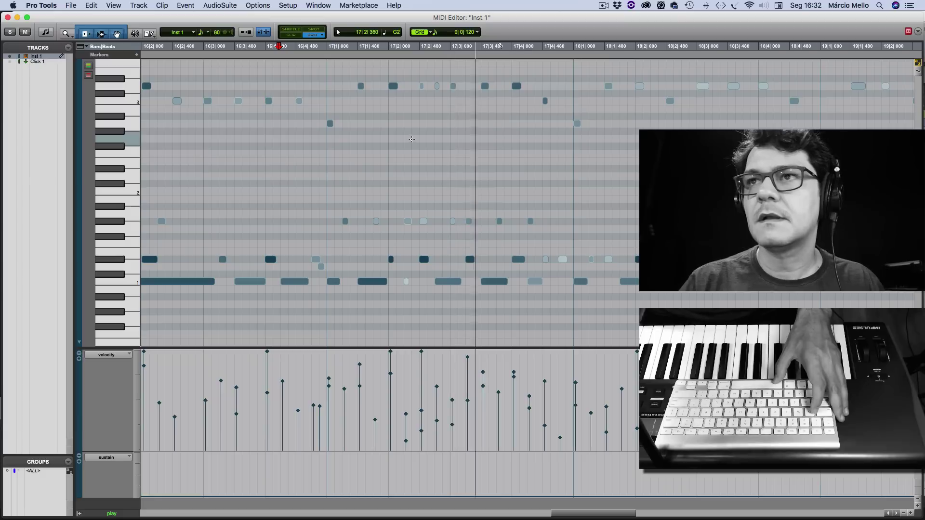
left_click(423, 86)
key("BackSpace")
Overdub a C3 note at 17|2|480 and delete the G#1 note at the same position.
left_click(217, 157)
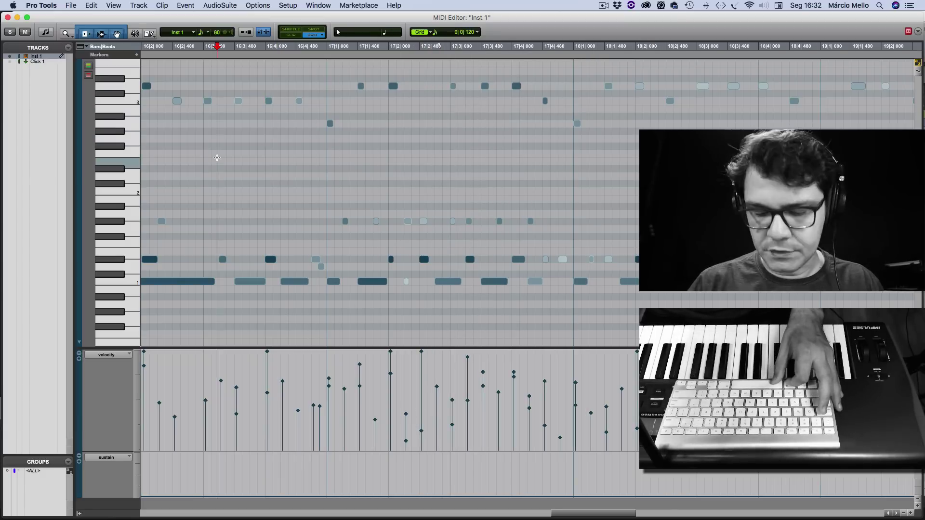
key("super+space")
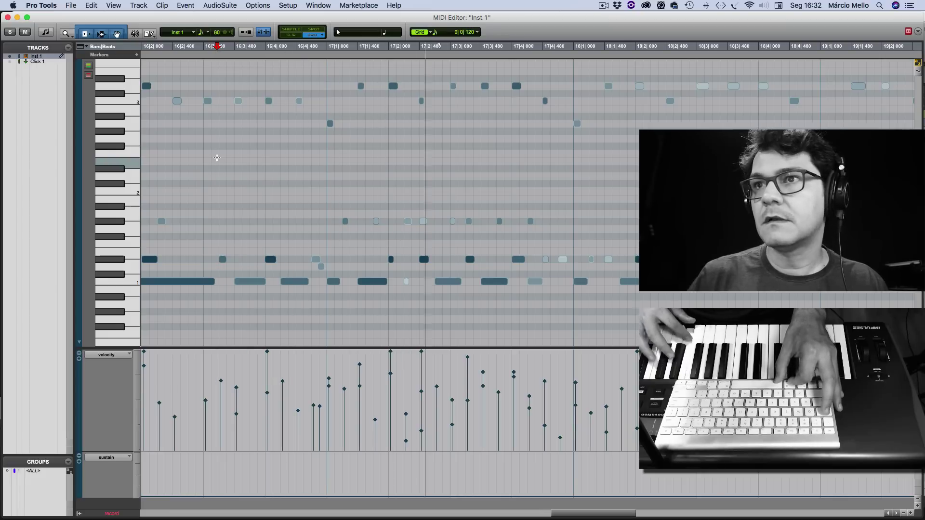
key("space")
left_click_drag(420, 204, 430, 224)
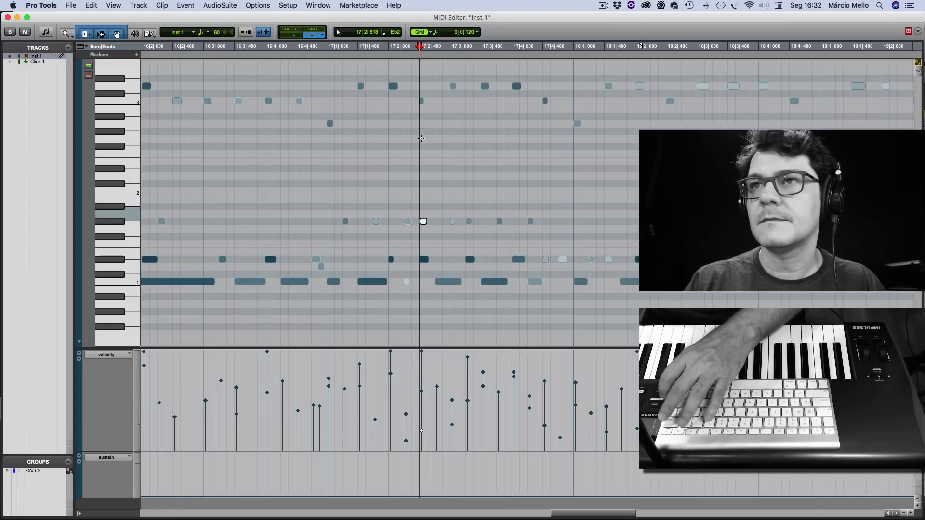
key("BackSpace")
left_click_drag(419, 145, 430, 100)
Play back from bar 16 into bar 21 and delete the D3 and C3 notes in beat 4 of bar 21.
left_click(263, 159)
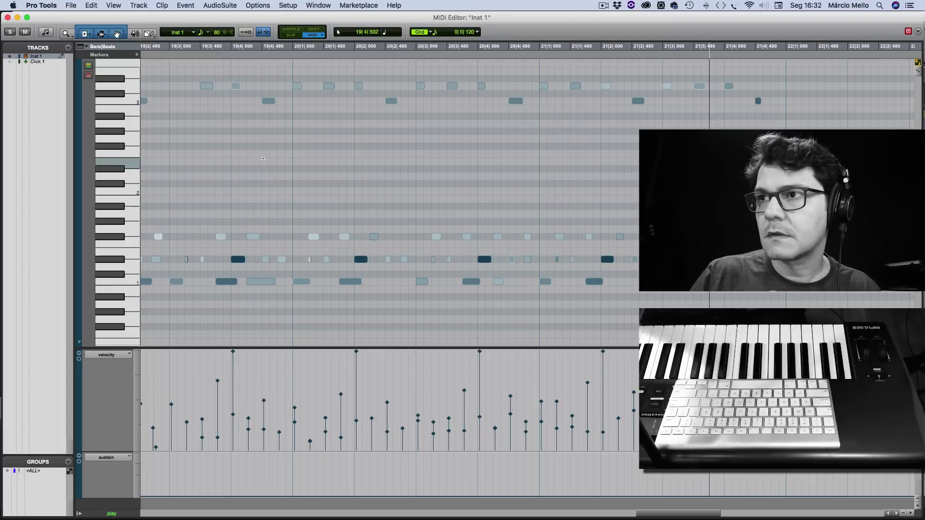
key("space")
left_click_drag(710, 116, 764, 78)
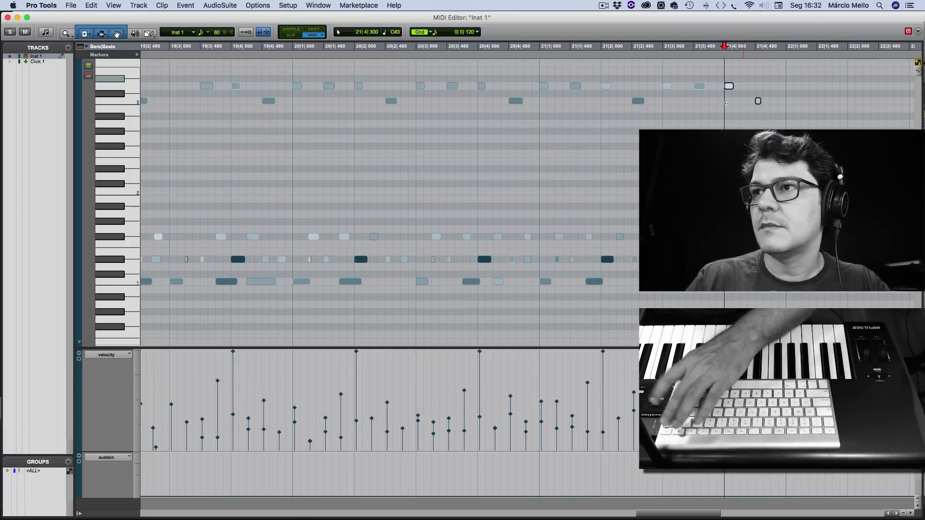
Overdub a C3 note at 21|4 and quantize it to the grid.
left_click(560, 139)
key("super+space")
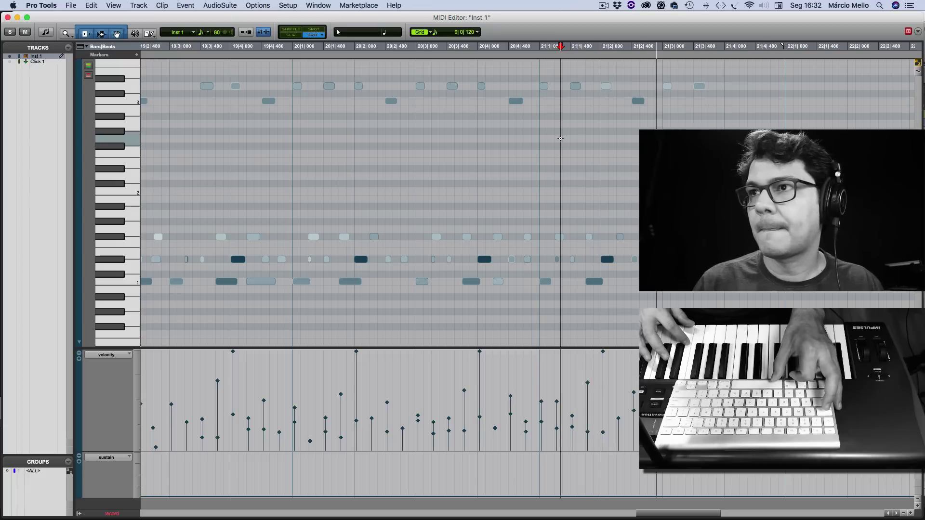
key("space")
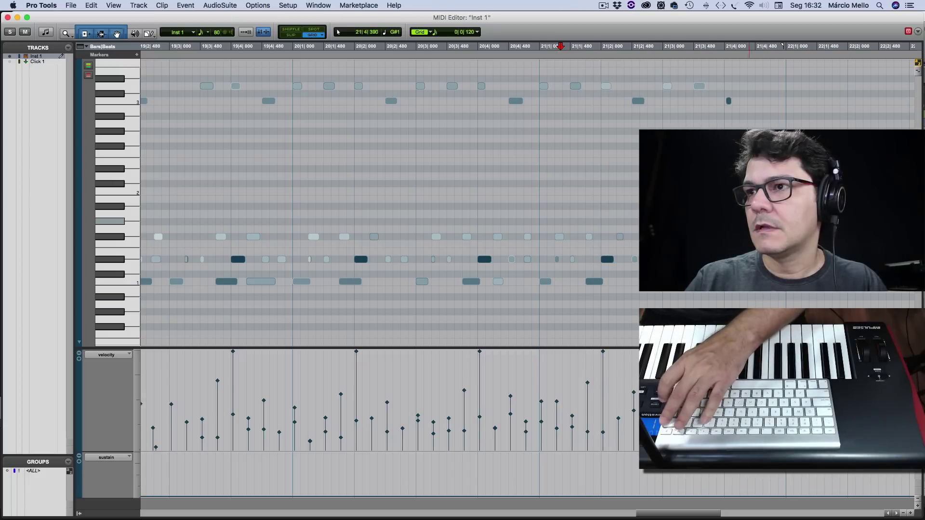
left_click_drag(718, 169, 757, 79)
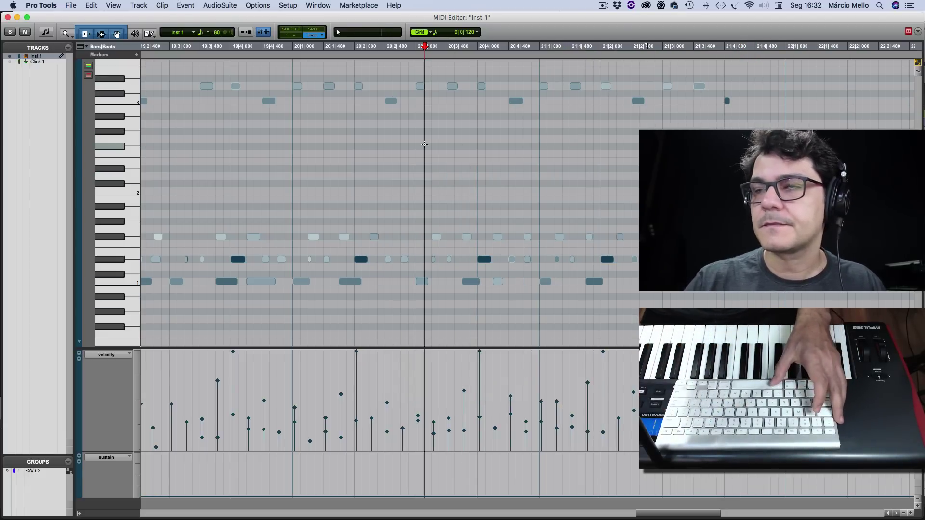
Play back the ending from about 20|3 and show the whole drum recording.
key("space")
key("super+bracketleft")
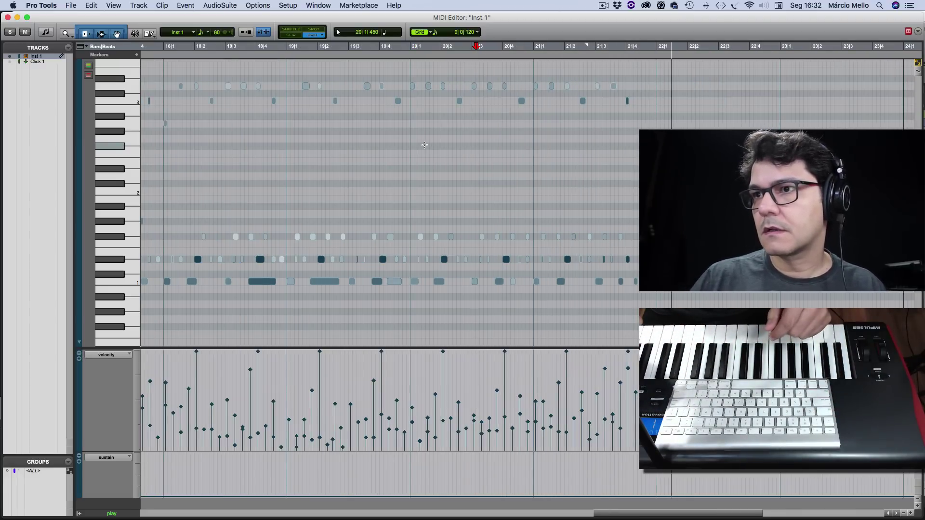
key("super+bracketleft")
key("super+bracketleft")
key("super+bracketleft")
key("space")
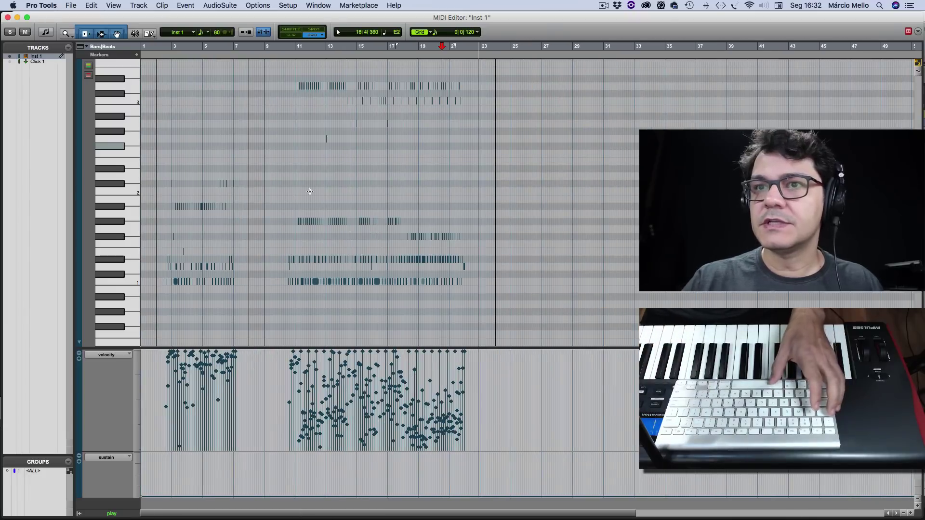
Examine the note velocities of the drum part from bar 10 onward.
left_click(285, 193)
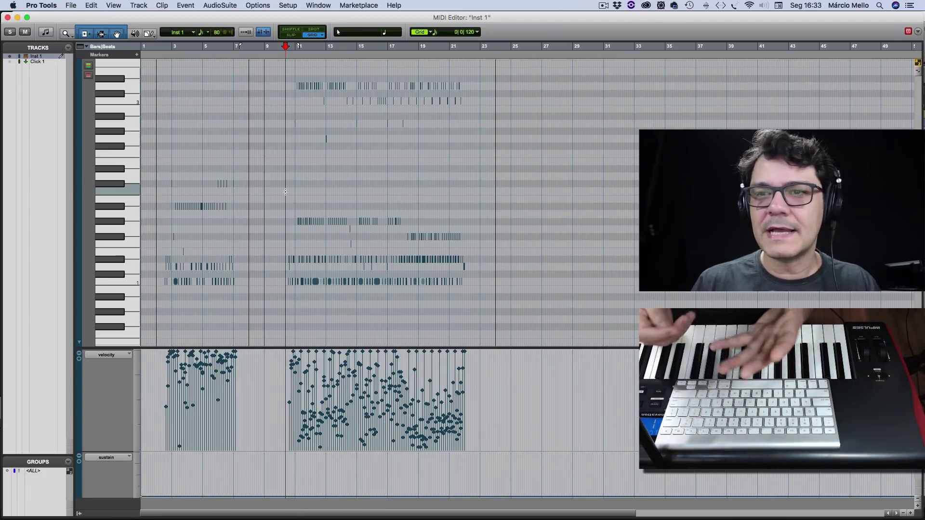
key("super+bracketright")
key("super+bracketright")
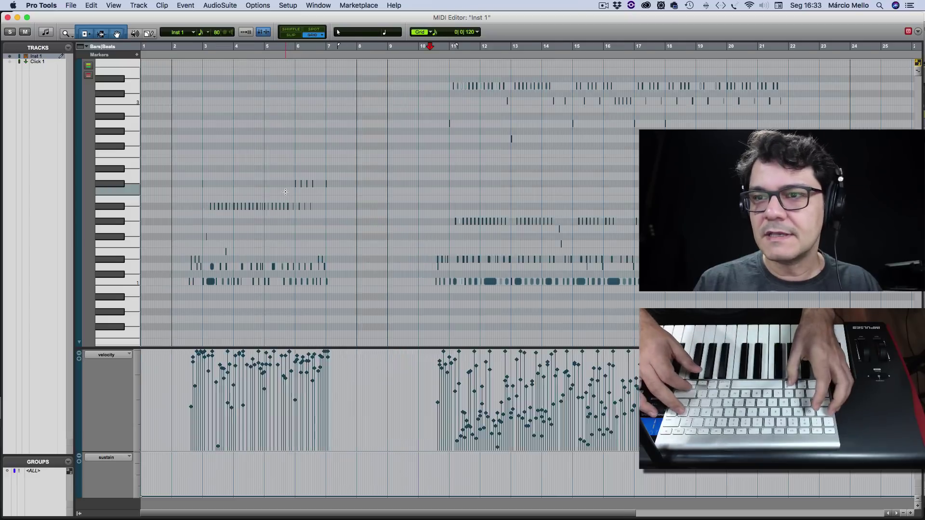
scroll(311, 237, "right", 5)
key("super+bracketleft")
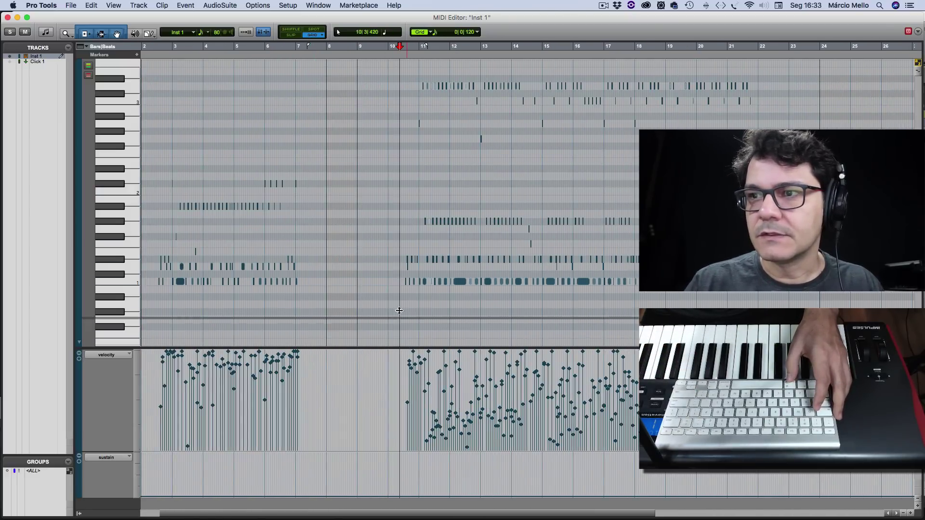
left_click_drag(386, 259, 386, 260)
scroll(387, 231, "down", 2)
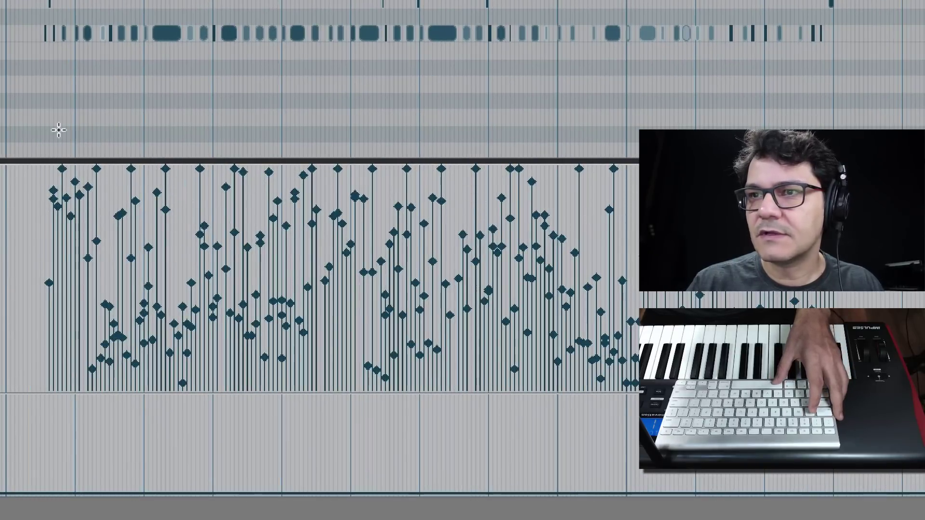
Play back short passages of the drum part while examining how the velocities differ between neighbouring notes.
key("super+Right")
key("super+Right")
key("space")
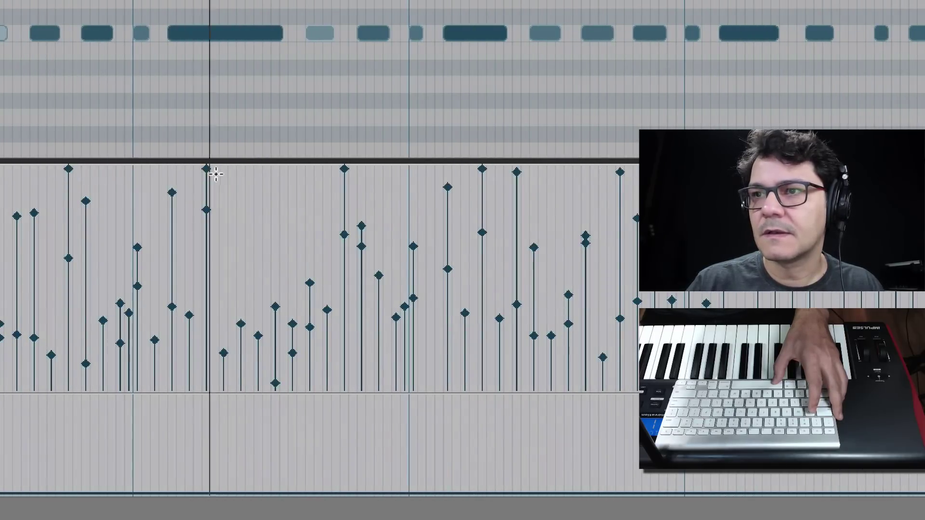
key("space")
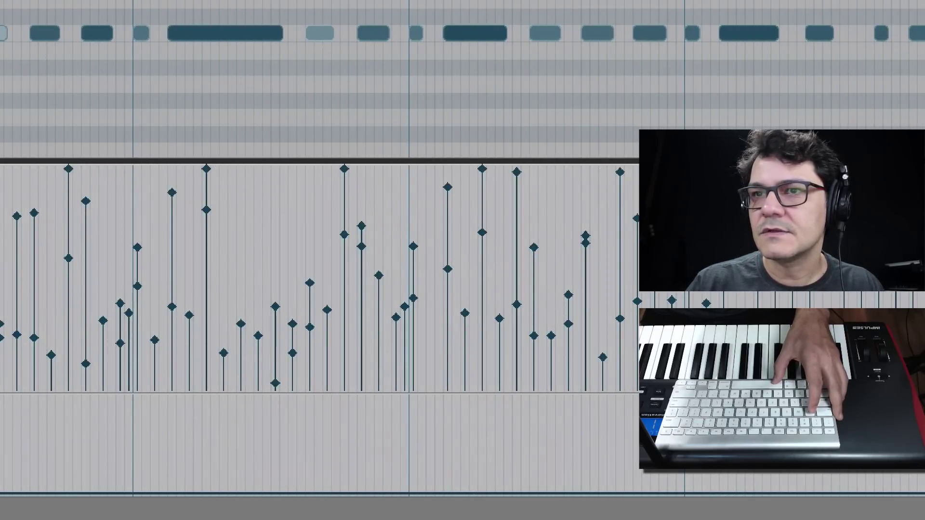
left_click_drag(1, 171, 621, 150)
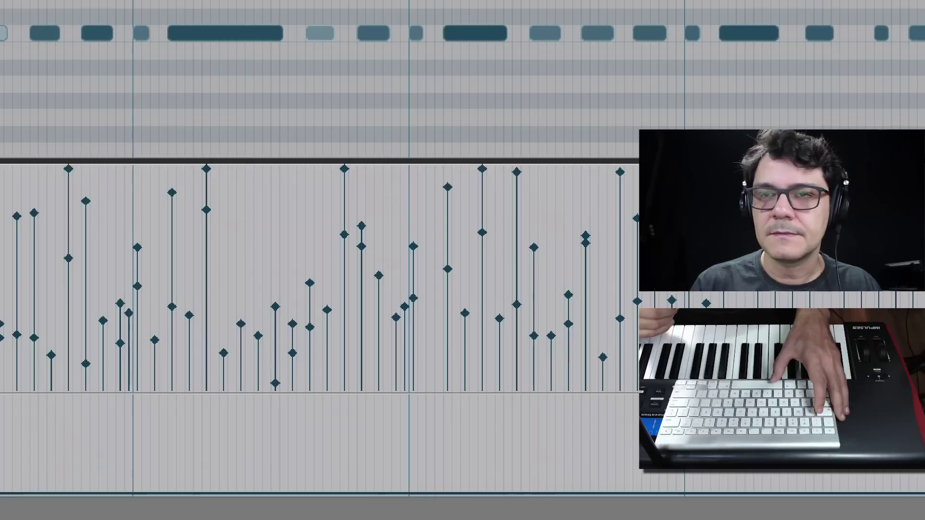
key("space")
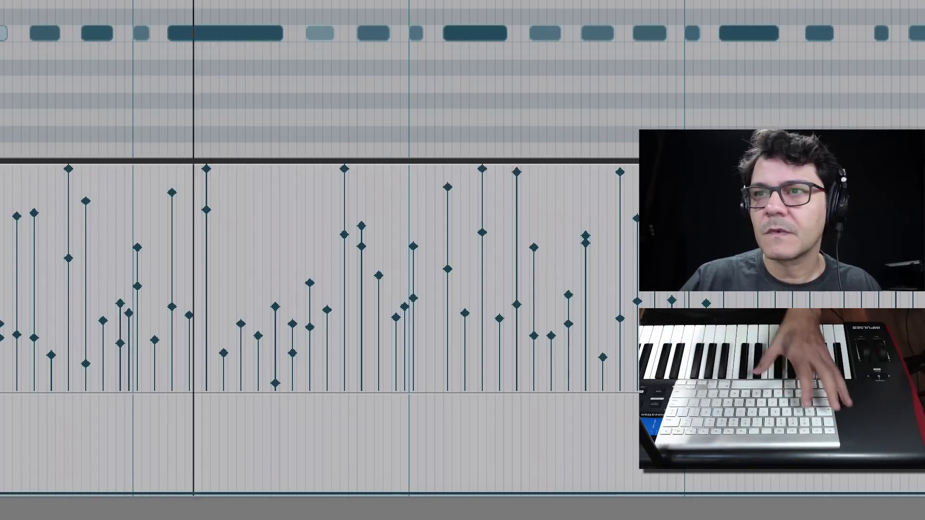
key("space")
Examine the notes of bar 11 up close and check the velocity of the quiet note near the end of beat 11|2.
key("super+bracketright")
key("super+bracketright")
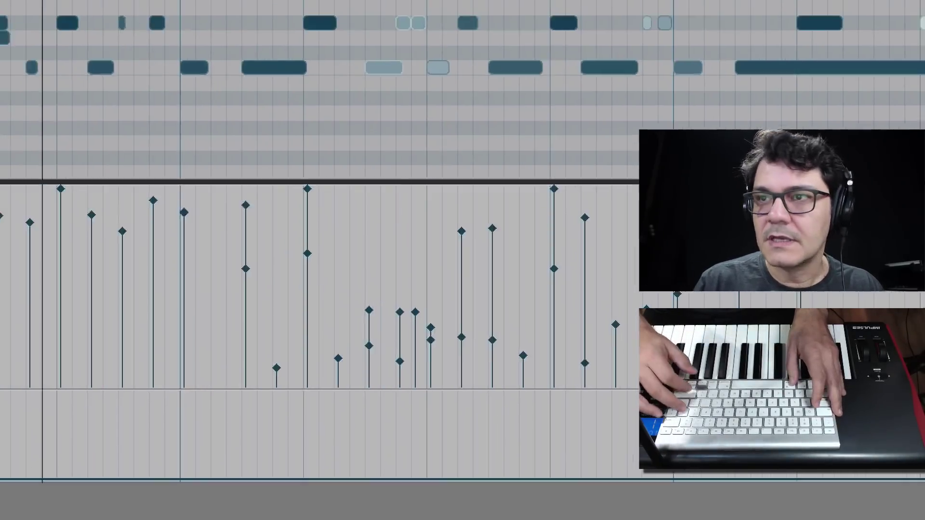
scroll(386, 179, "right", 5)
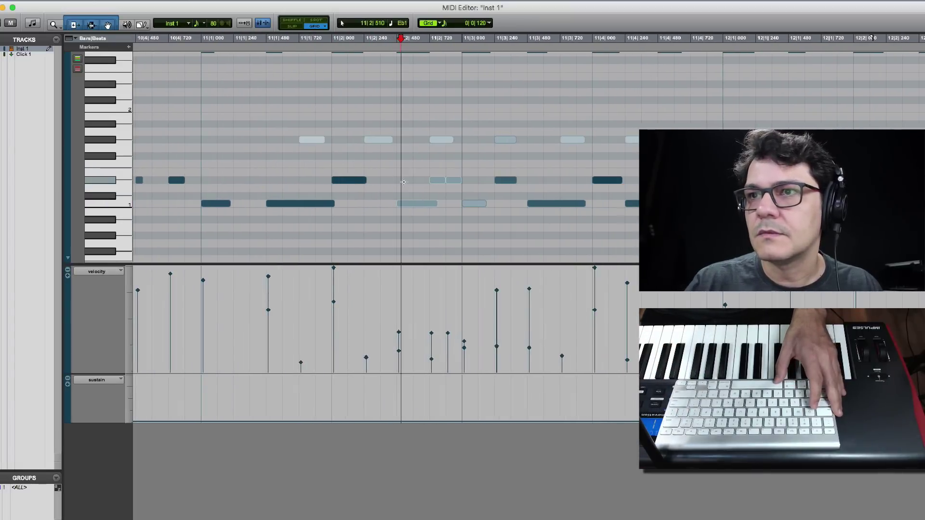
left_click(453, 180)
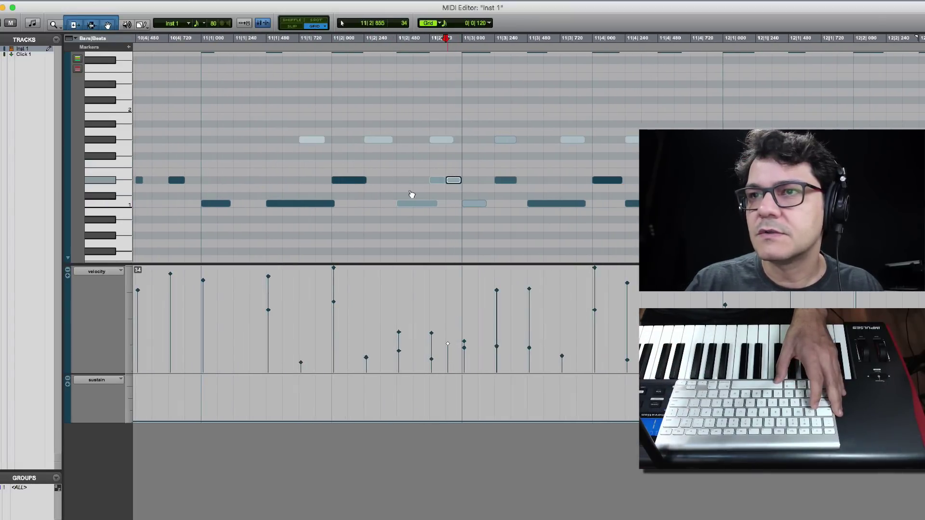
left_click(408, 164)
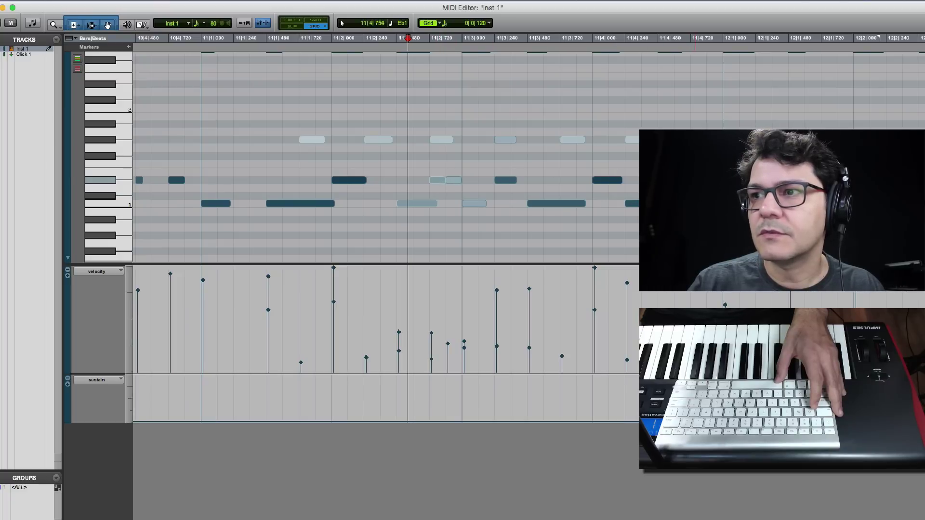
Compare the velocities of the earlier recording in bars 5 to 7 with those from bar 11 onward, and play back the drum part.
scroll(227, 166, "left", 10)
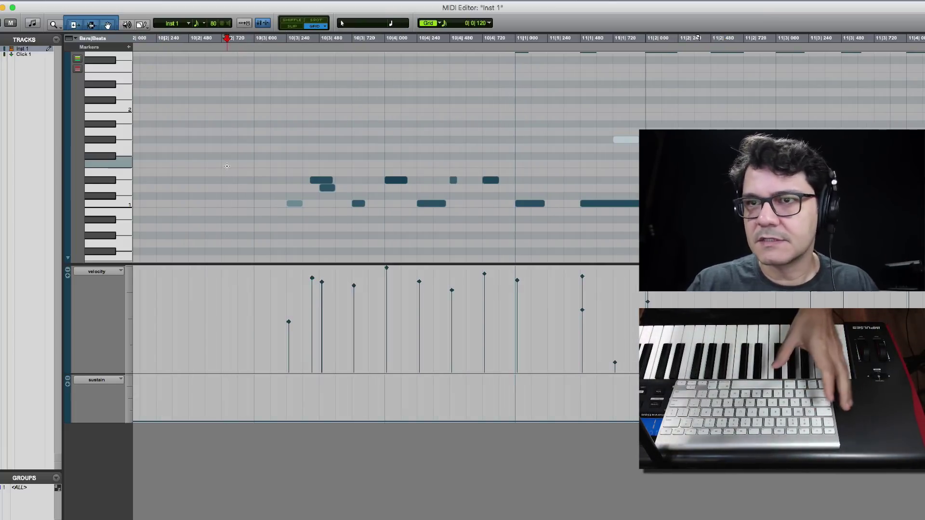
key("r")
key("r")
key("r")
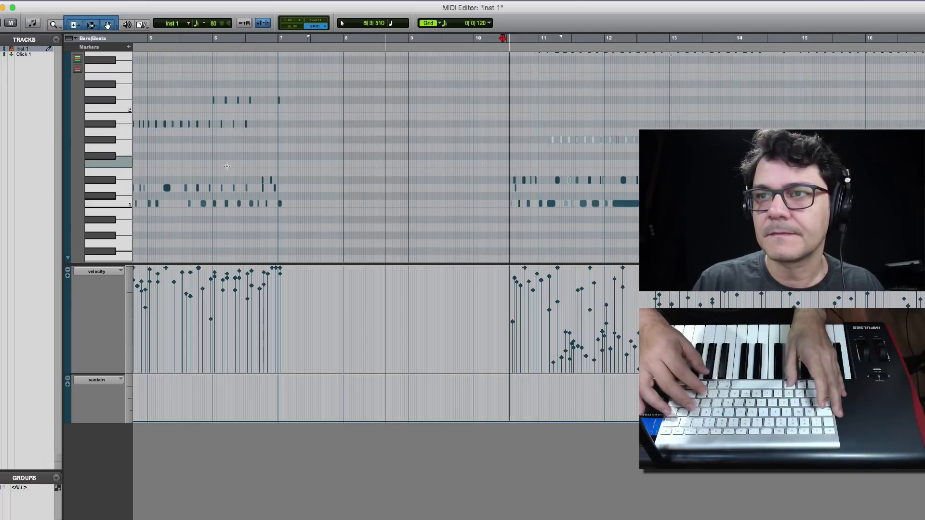
scroll(519, 233, "right", 10)
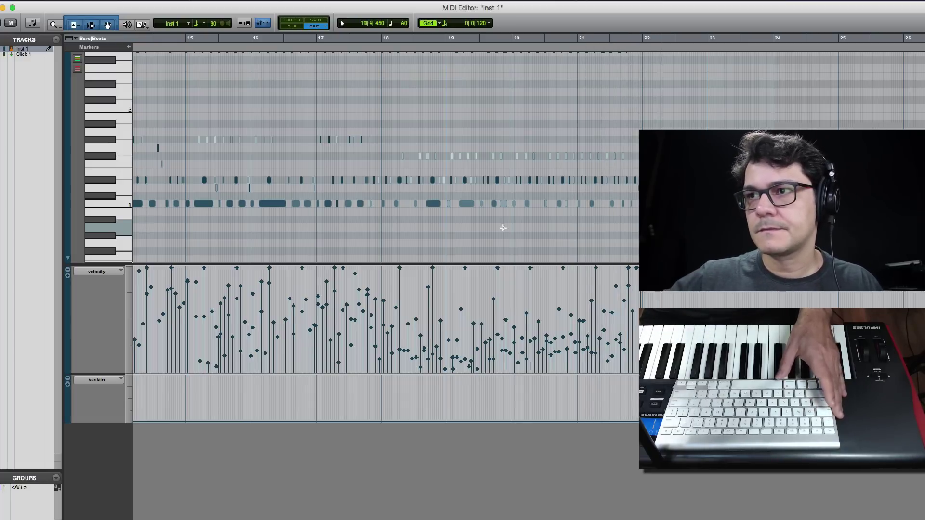
key("space")
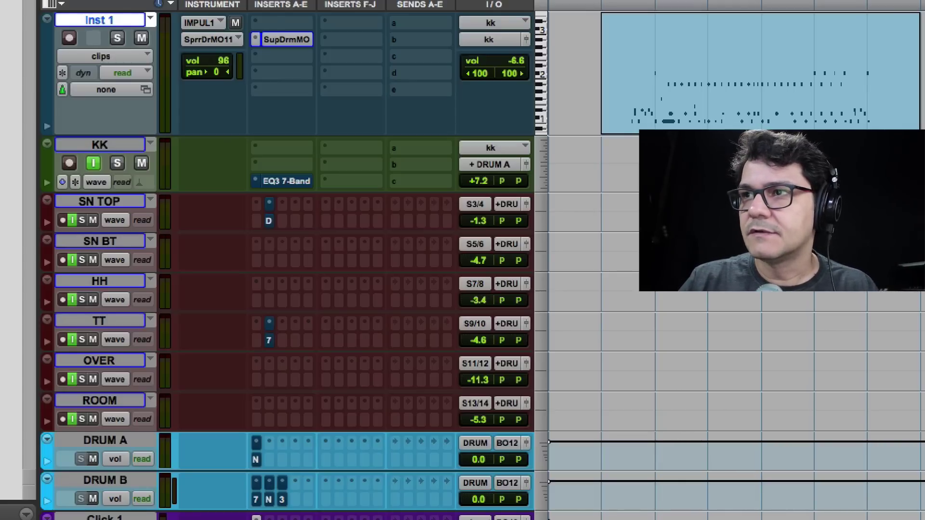
Select the empty stretch just before the second Inst 1 clip and open that track's Superior Drummer plug-in.
scroll(736, 261, "right", 5)
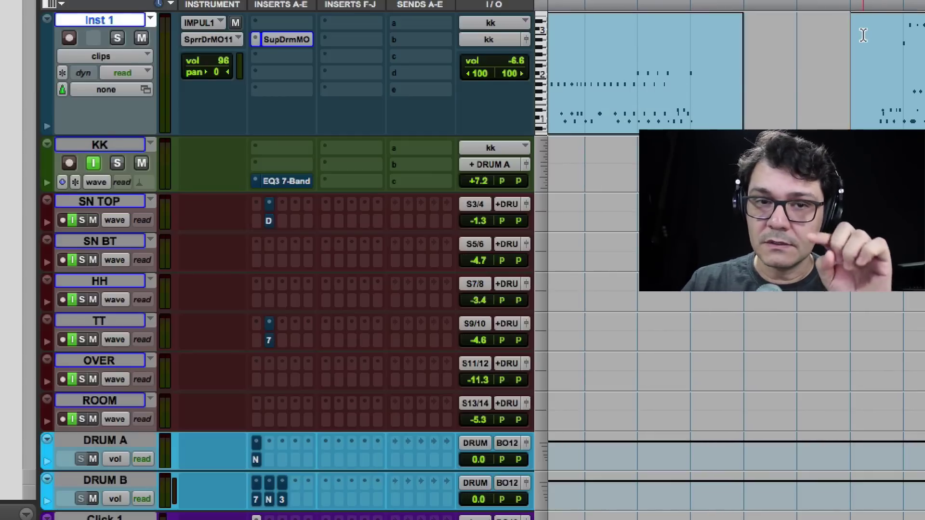
left_click(852, 4)
left_click_drag(815, 34, 860, 42)
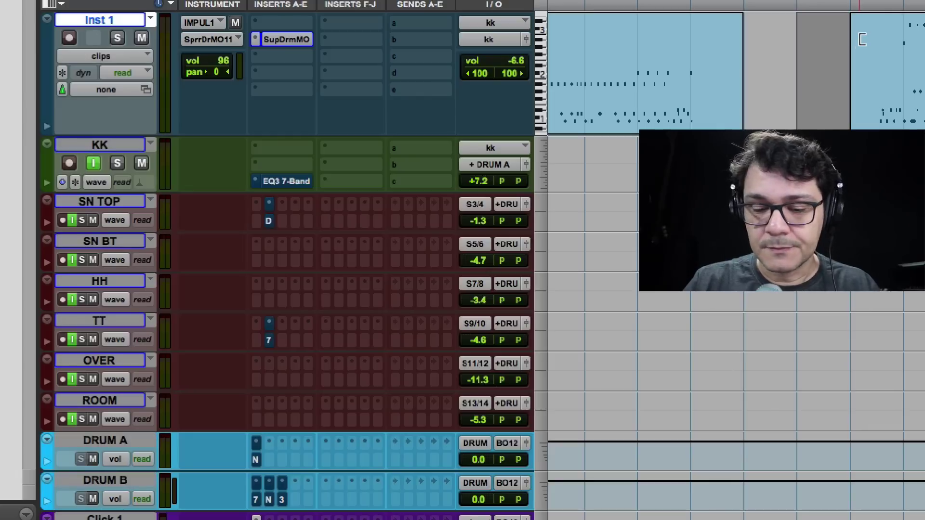
key("Down")
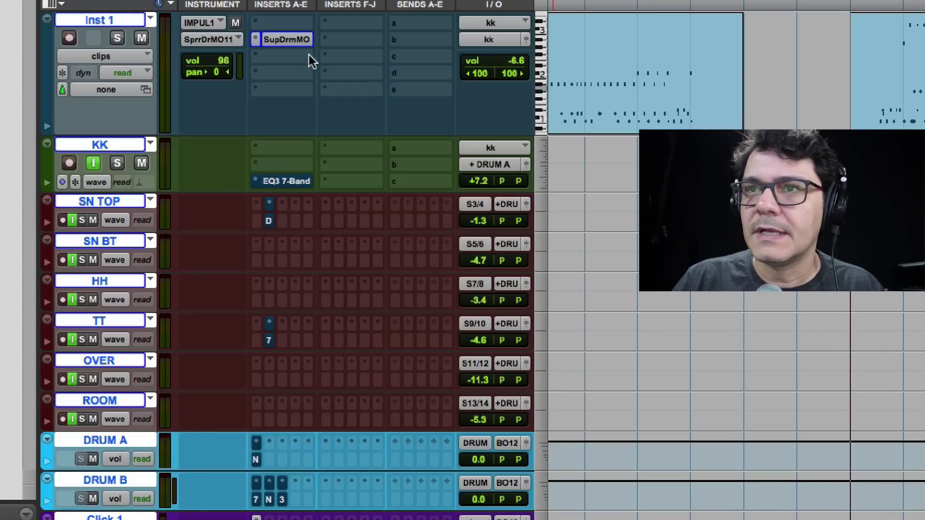
left_click(289, 39)
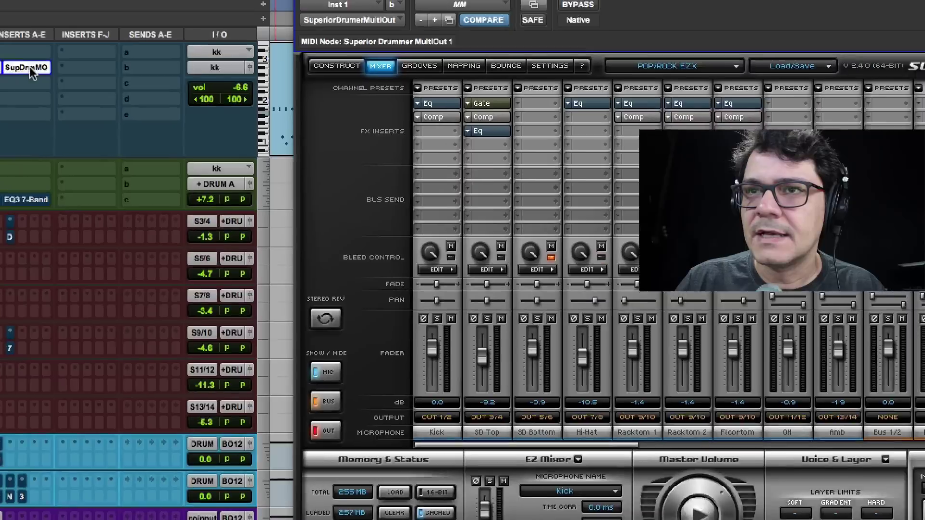
left_click_drag(323, 2, 305, 0)
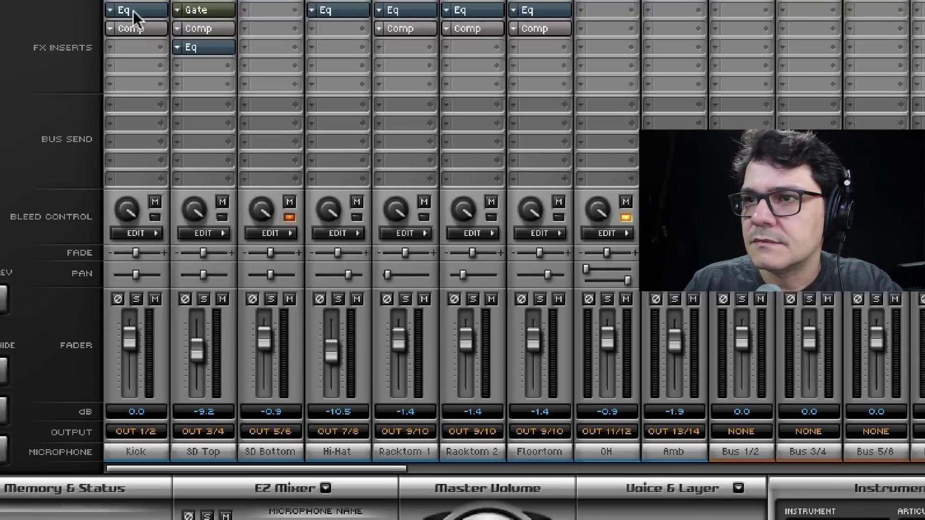
Inspect the Kick channel's Eq and Comp inserts, comparing the kick sound with them bypassed, and reactivate both.
left_click(131, 1)
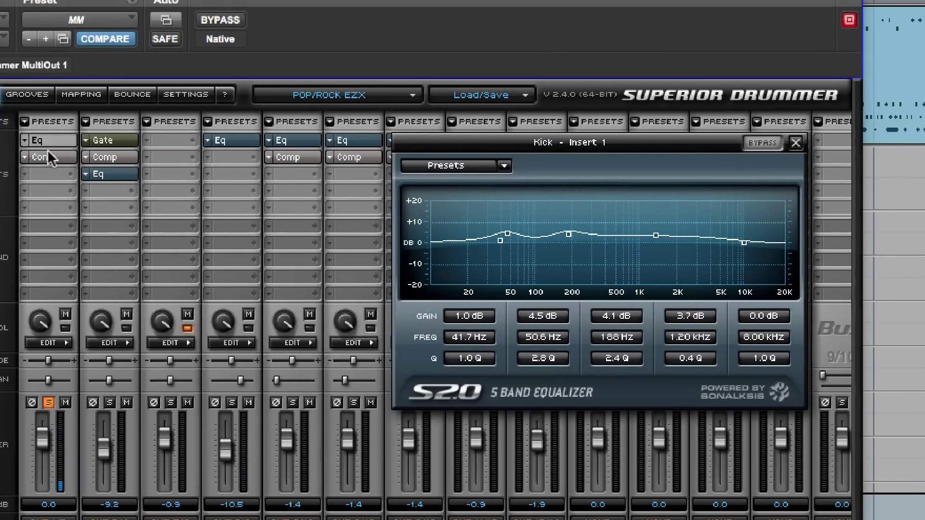
left_click(25, 158)
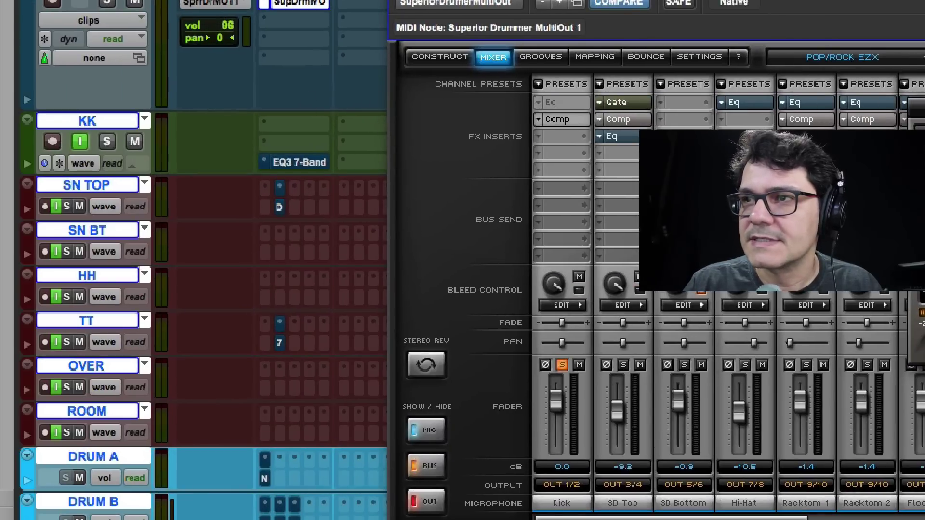
left_click(559, 115)
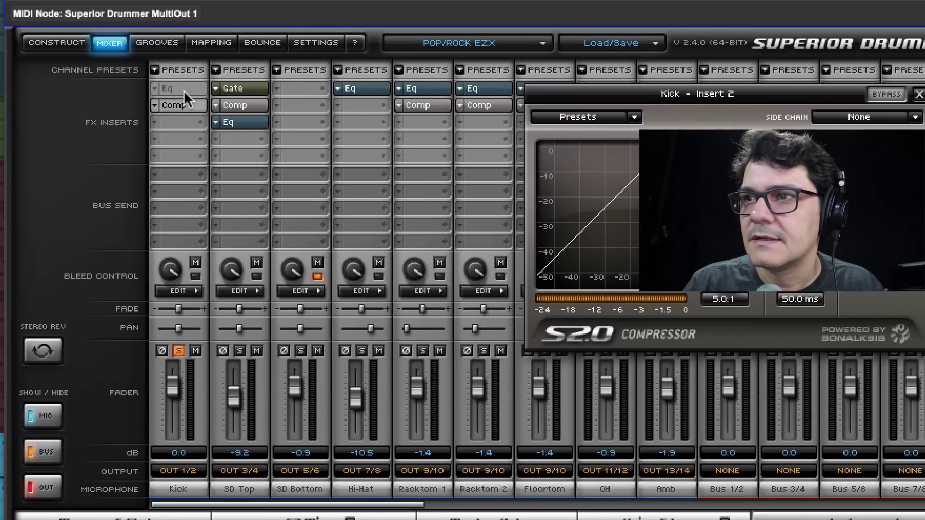
left_click(155, 70)
mouse_move(179, 127)
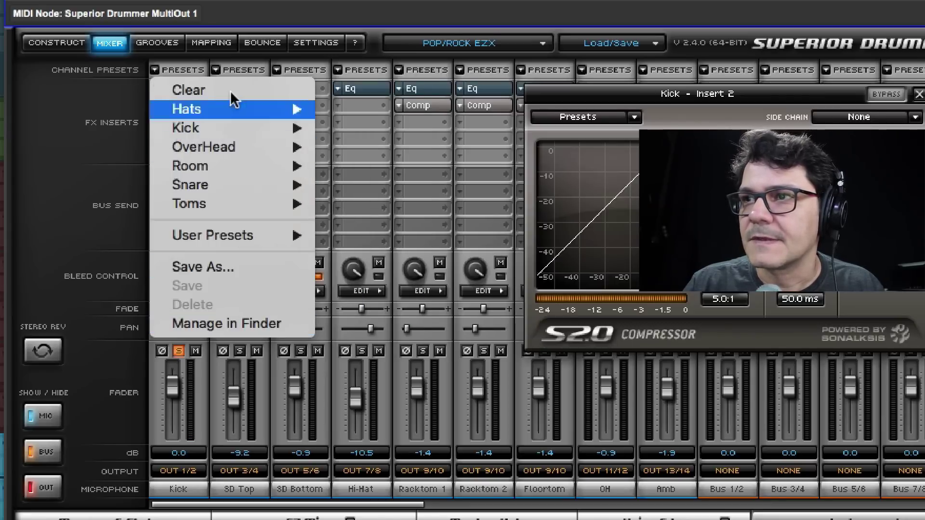
left_click(273, 46)
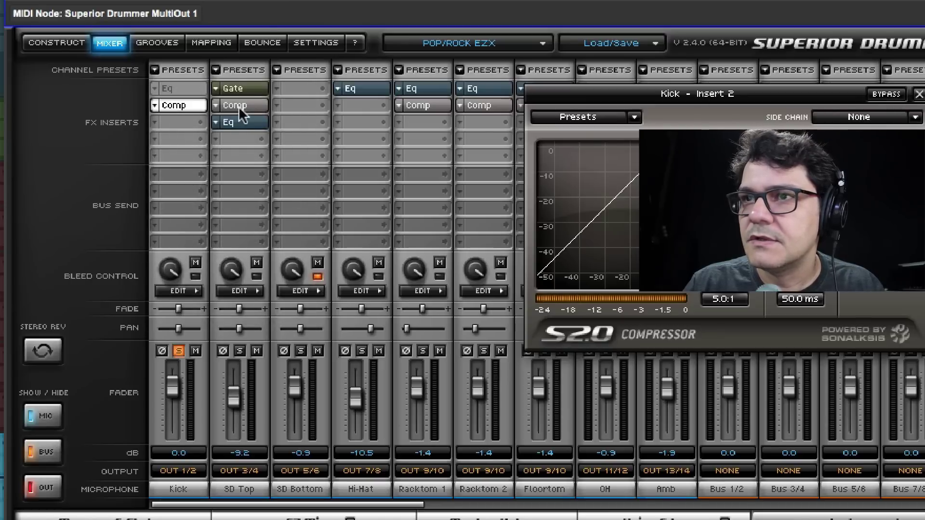
left_click(174, 90)
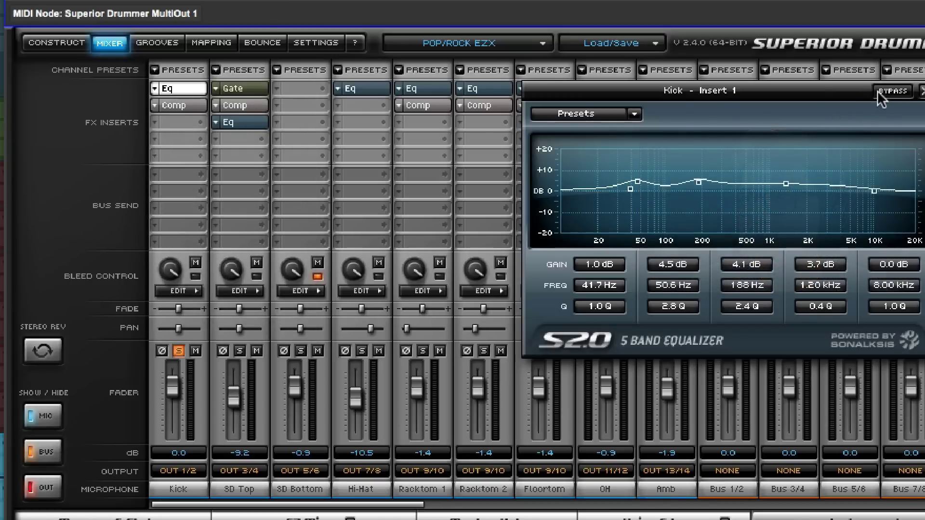
left_click(921, 91)
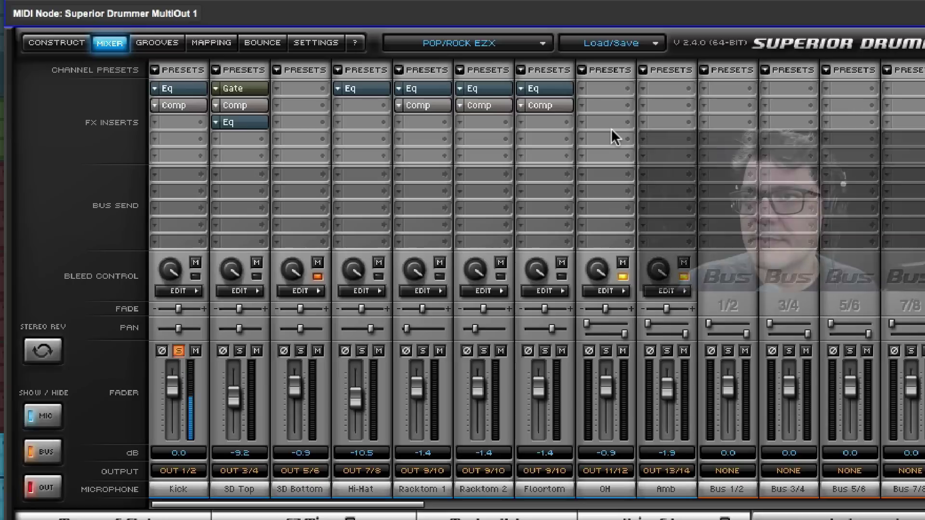
Unsolo the Kick channel, listen to the SD Top channel alone, and solo the Amb channel instead.
left_click(180, 351)
left_click(239, 349)
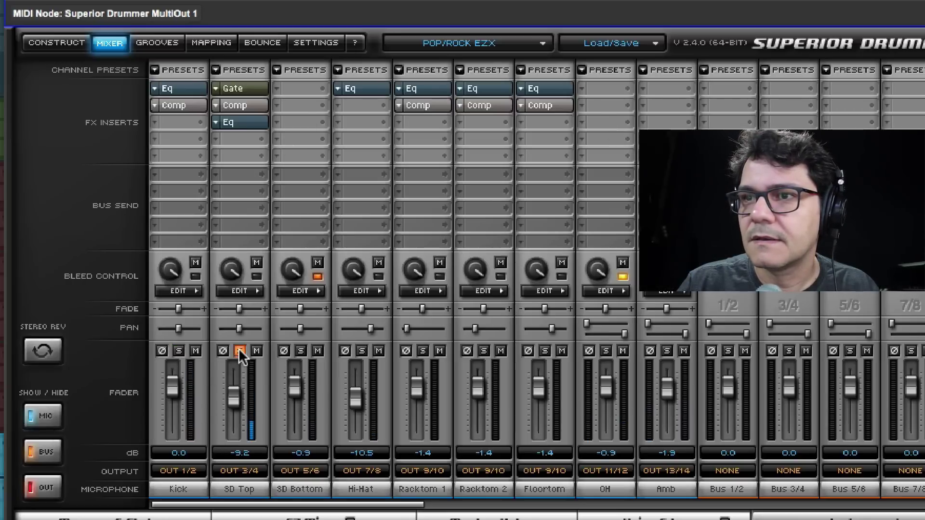
left_click(238, 349)
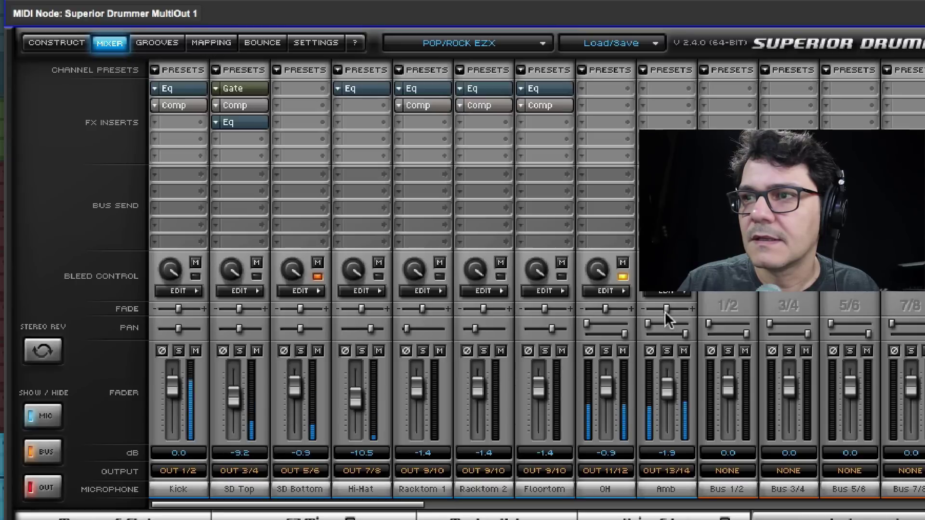
left_click(668, 352)
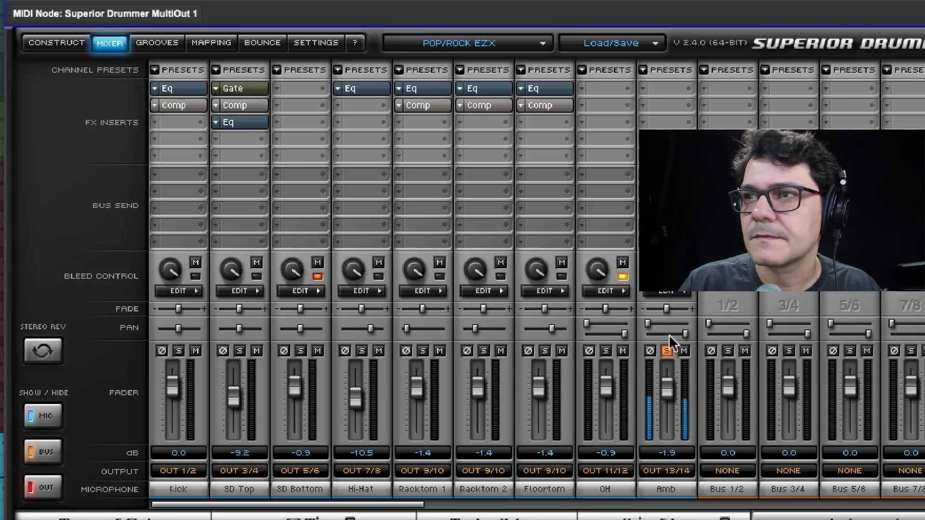
Try the Guillotine room preset on the Amb channel and inspect its Eq insert.
left_click(643, 70)
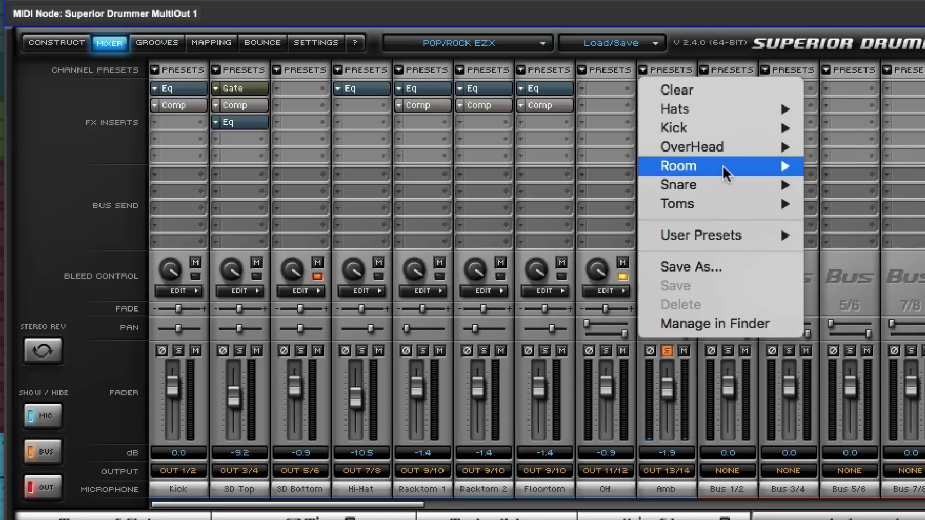
mouse_move(723, 166)
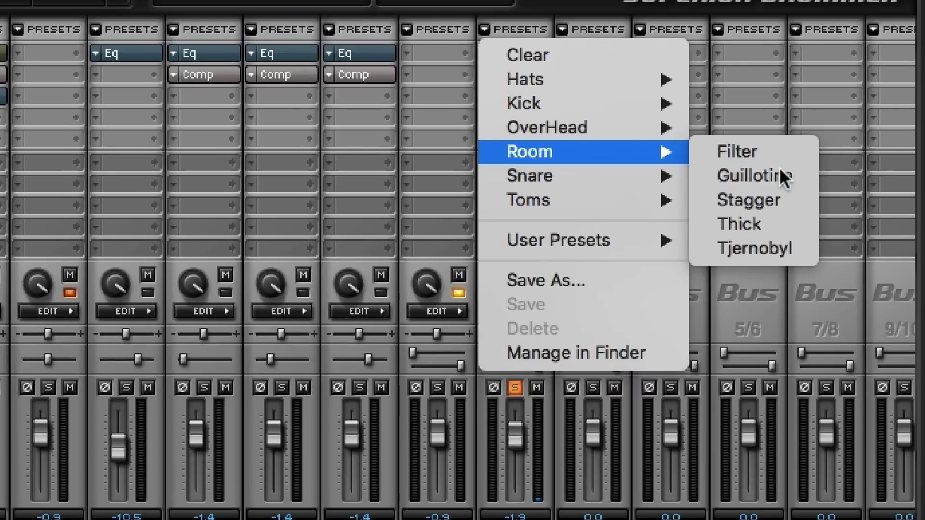
left_click(779, 176)
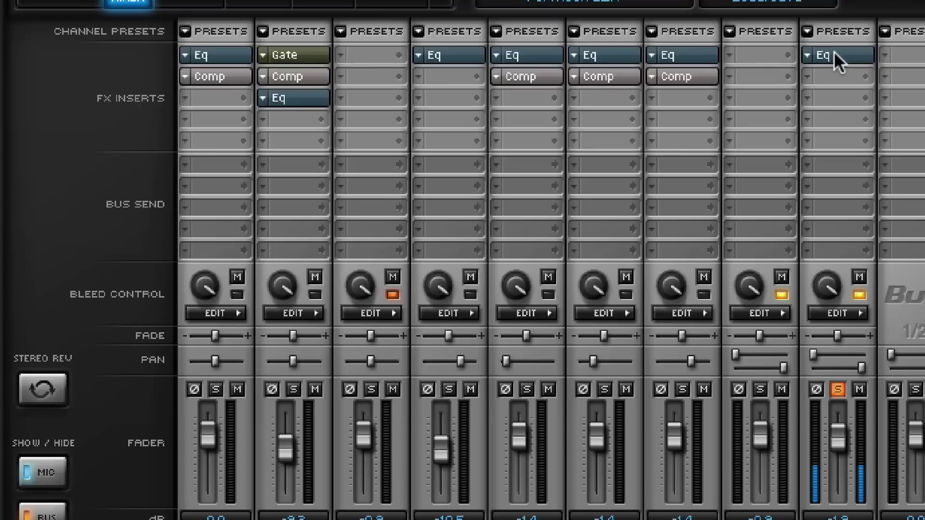
left_click(512, 53)
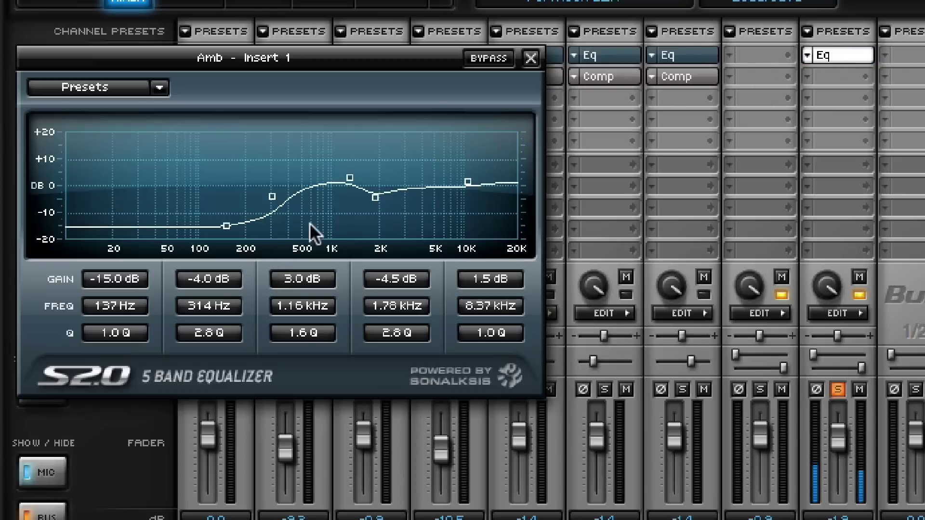
Replace the Amb channel's effects with a Room preset made of Filters and Comp, and inspect both inserts.
left_click(808, 30)
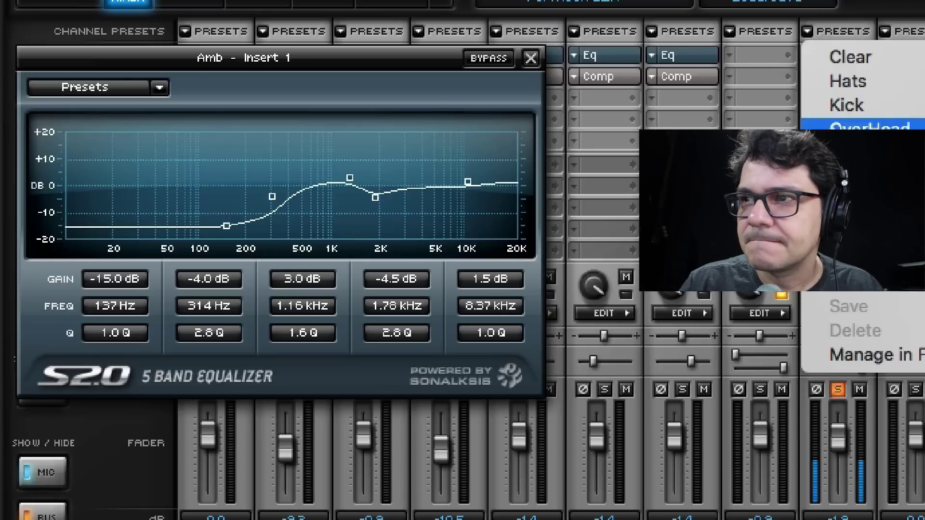
left_click(841, 154)
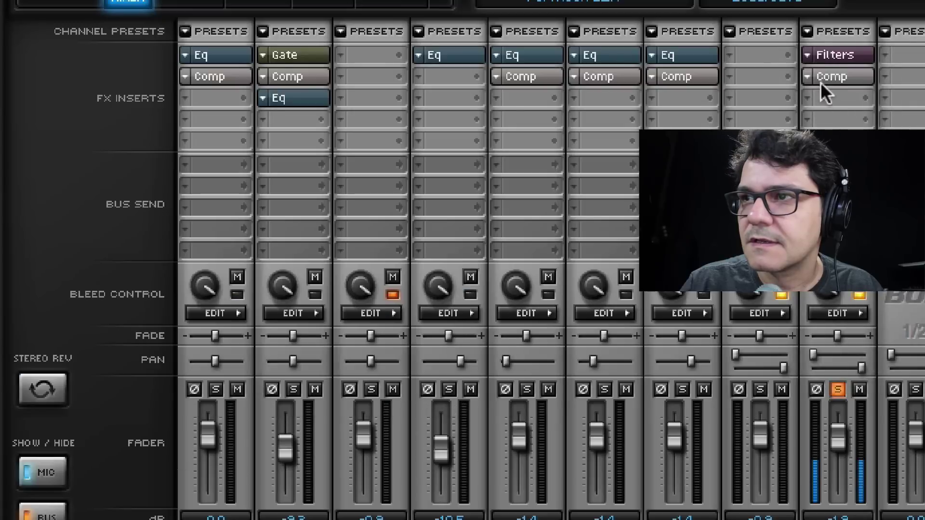
left_click(833, 76)
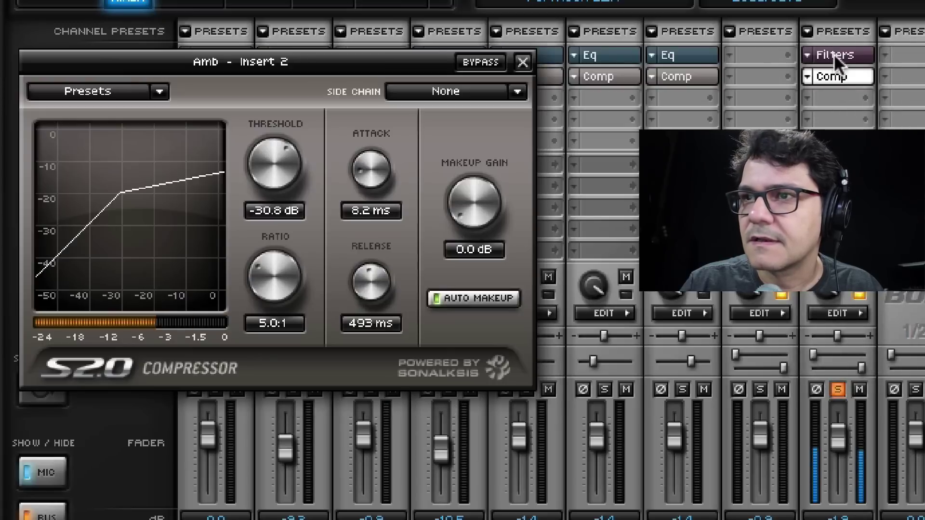
left_click(836, 55)
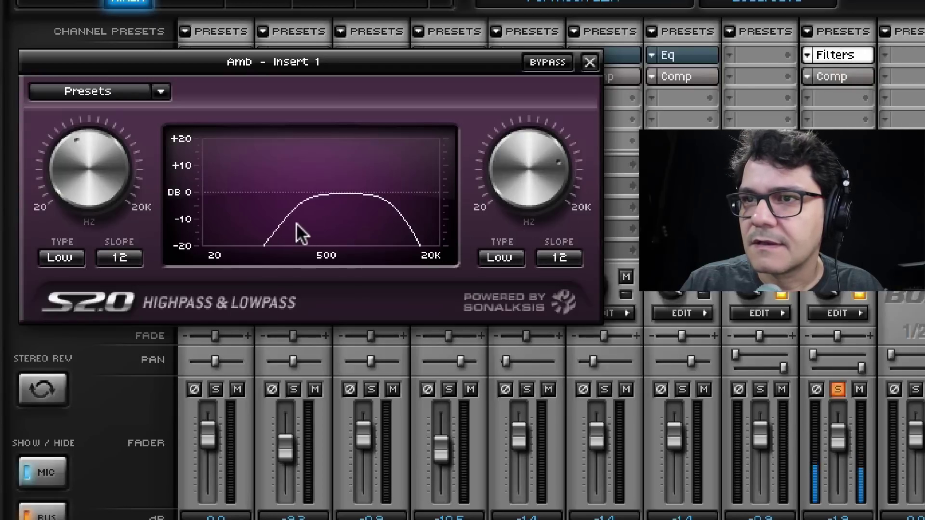
Unsolo the Amb channel and load the Stagger room preset on it.
left_click(837, 391)
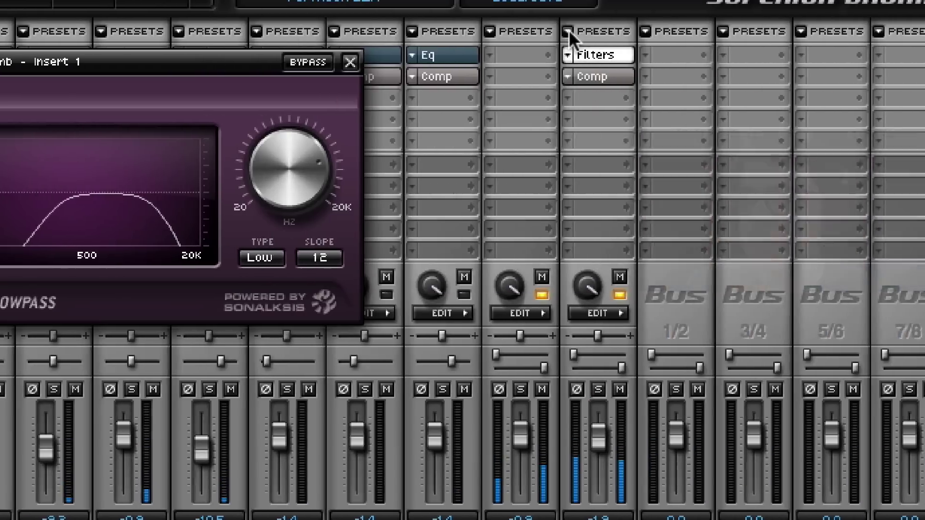
left_click(567, 31)
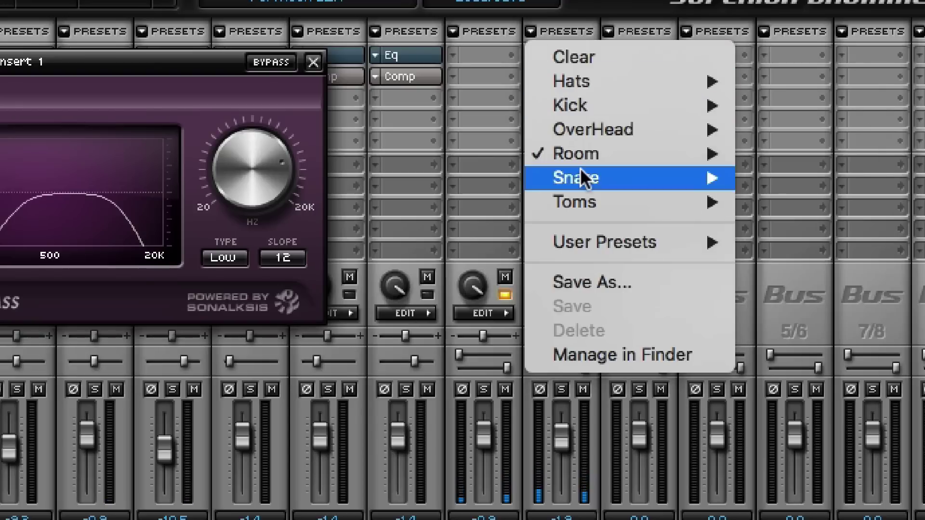
mouse_move(612, 155)
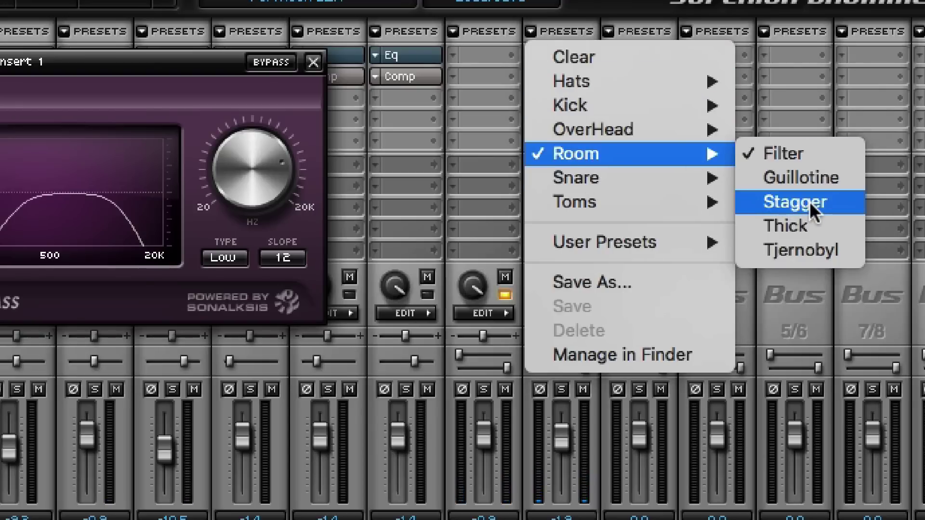
left_click(769, 202)
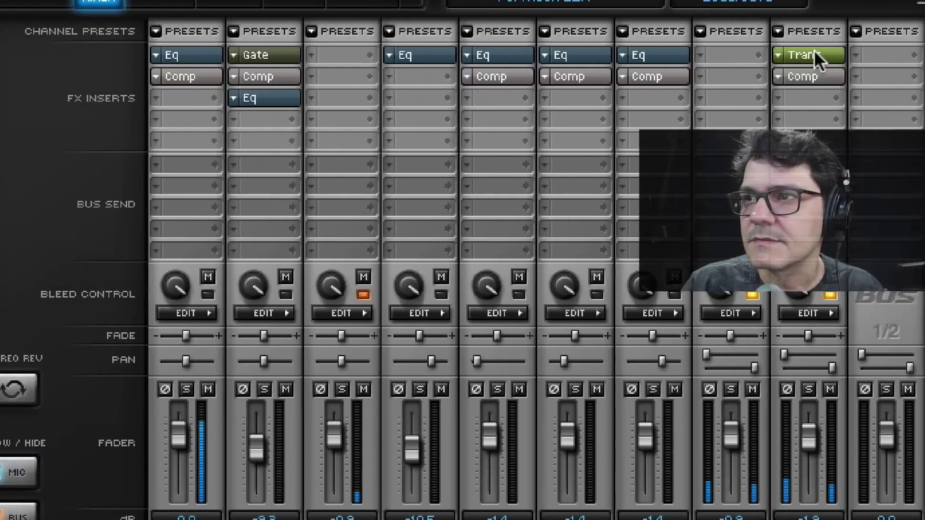
Solo the Amb channel and inspect the settings of its Trans and Comp inserts.
left_click(554, 55)
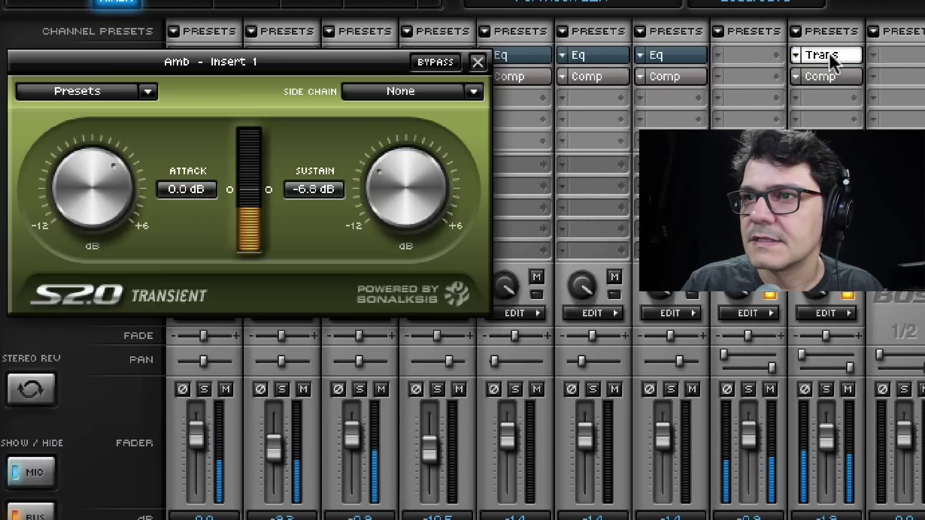
left_click(825, 390)
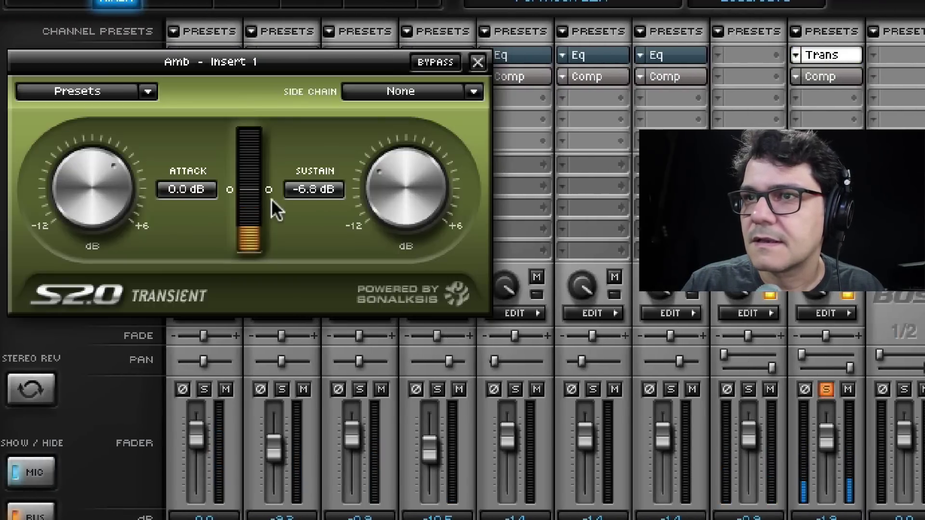
left_click(835, 75)
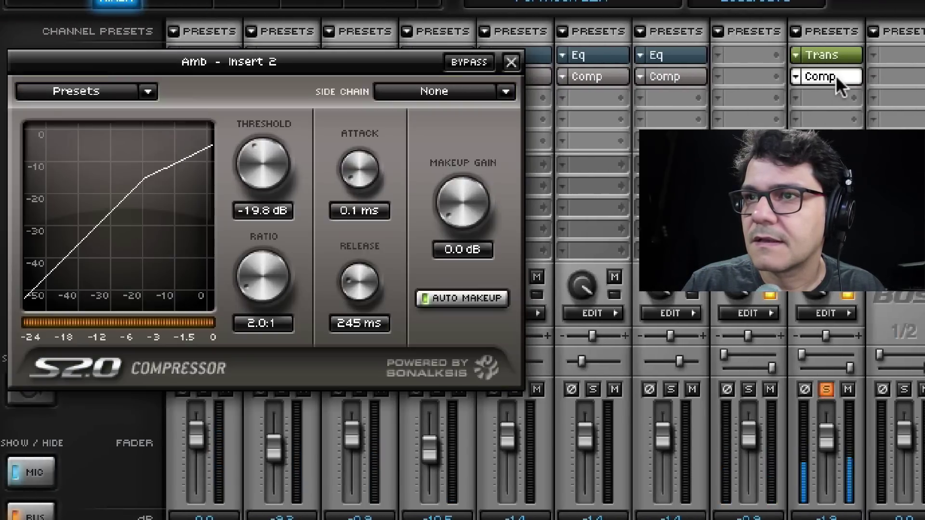
left_click(831, 53)
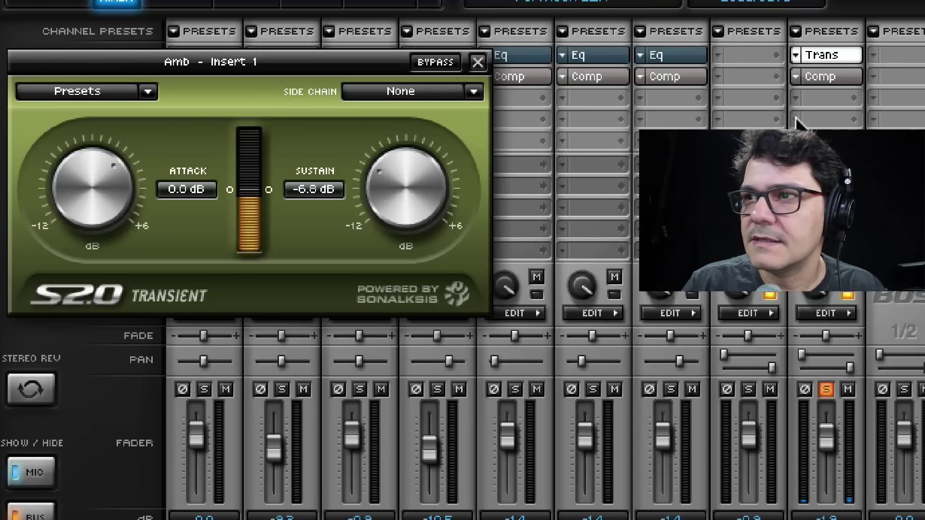
Choose another Room preset for the Amb channel, unsolo the channel, and close the drum instrument's window.
left_click(796, 31)
mouse_move(906, 154)
left_click(718, 219)
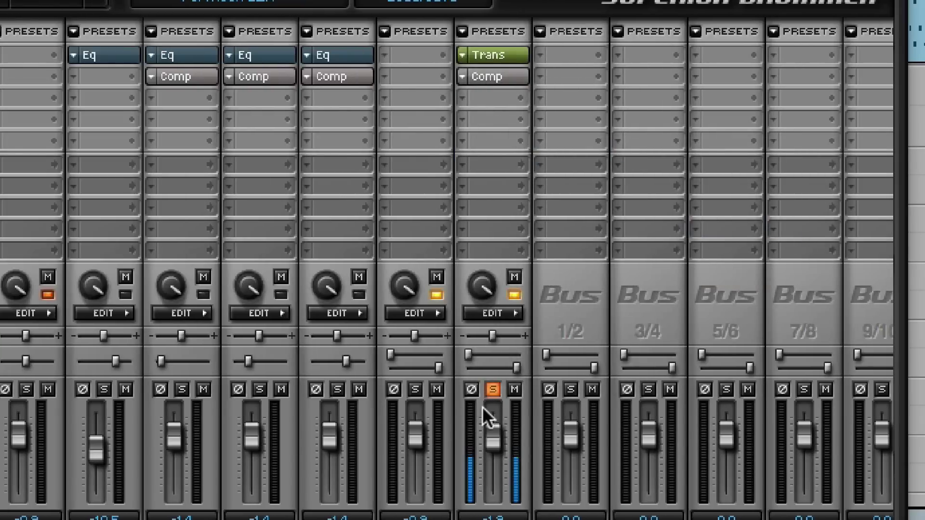
left_click(493, 390)
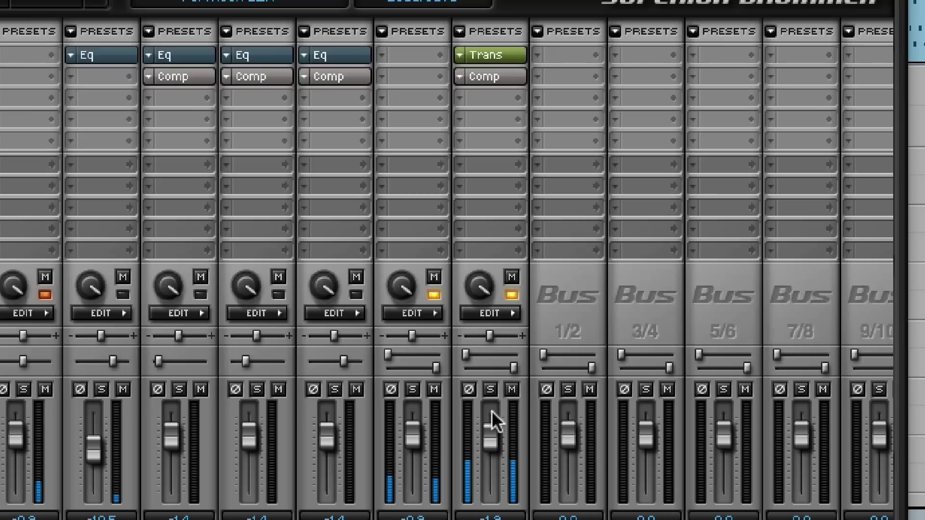
left_click_drag(492, 427, 491, 429)
key("super+w")
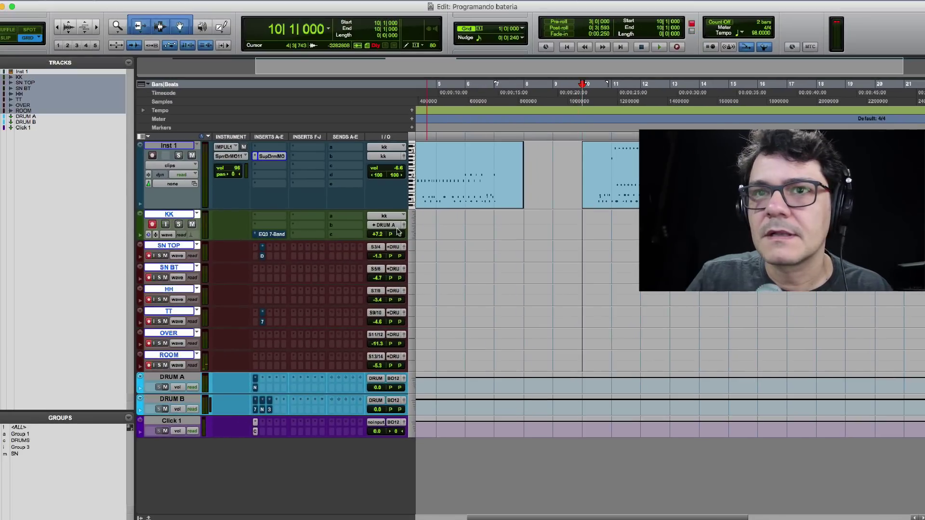
Record the separate drum outputs onto the KK to ROOM audio tracks, starting at bar 10.
left_click(582, 221)
key("super+space")
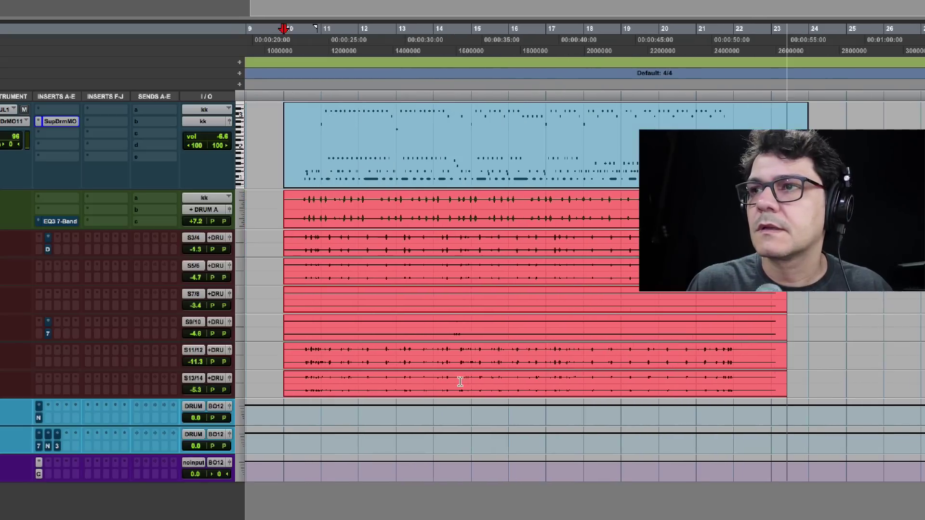
key("space")
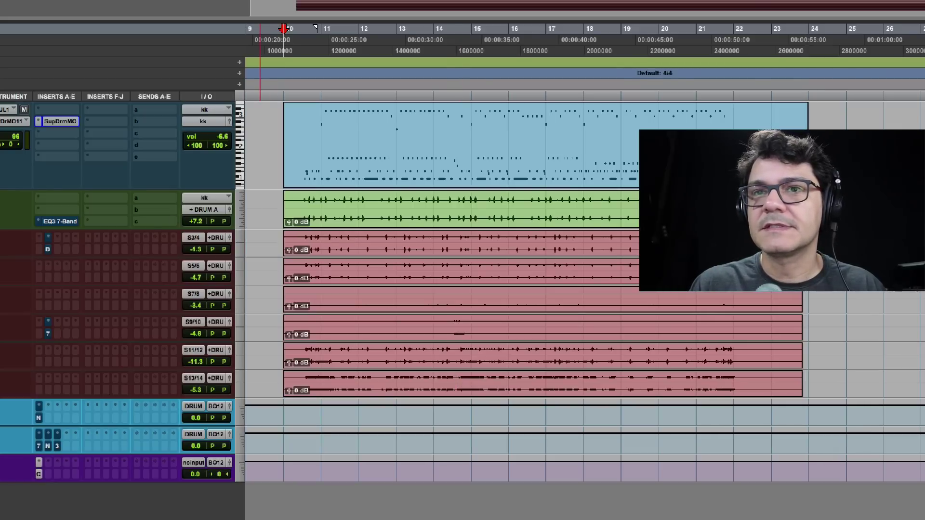
Hide the Inst 1 track and make it inactive, and play the recorded drum tracks from bar 10.
right_click(168, 145)
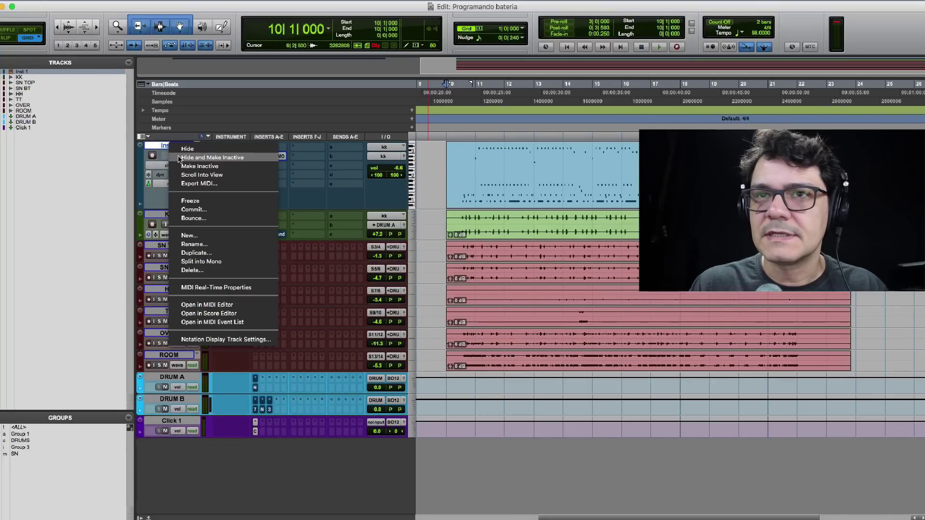
left_click(178, 158)
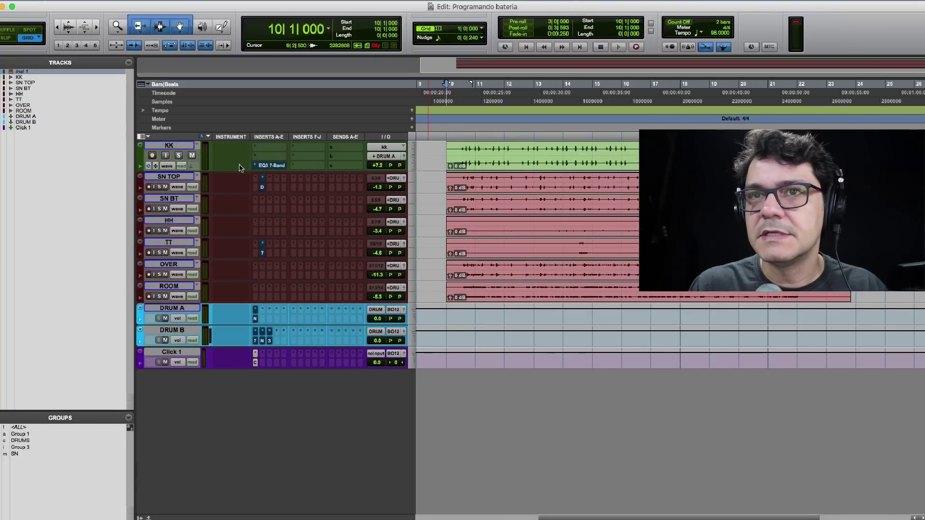
scroll(239, 168, "left", 5)
scroll(241, 169, "right", 3)
left_click(518, 137)
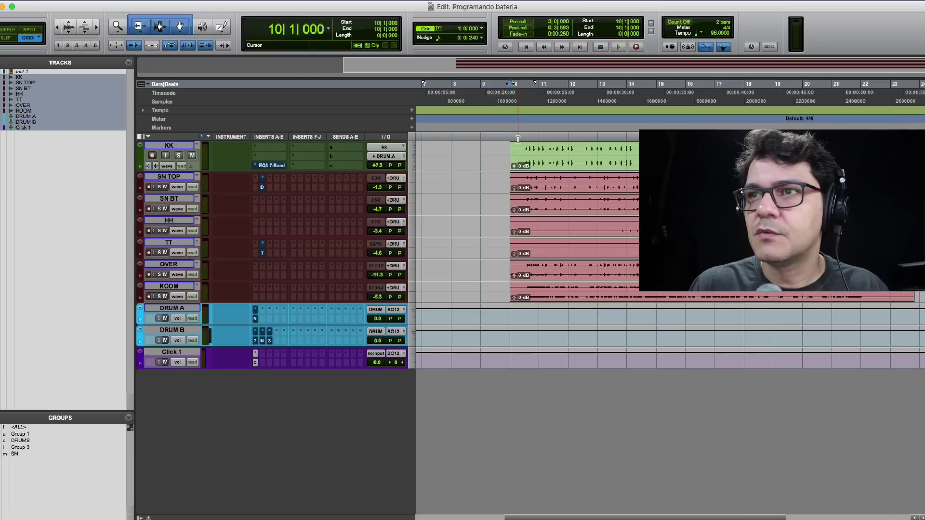
key("space")
Activate the bypassed EQ3 7-Band on the KK track while listening to it soloed, and set the track's volume to 0.0 dB.
left_click(179, 156)
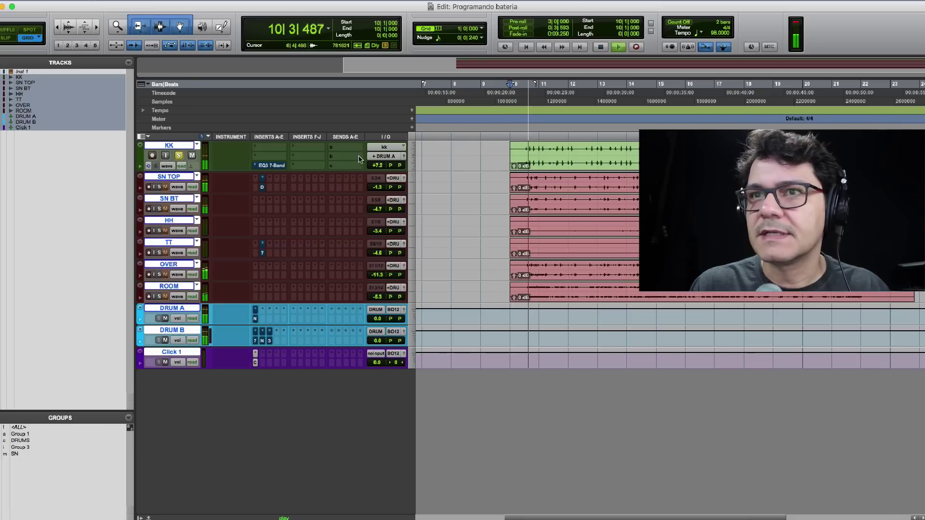
left_click(272, 165)
left_click(482, 148)
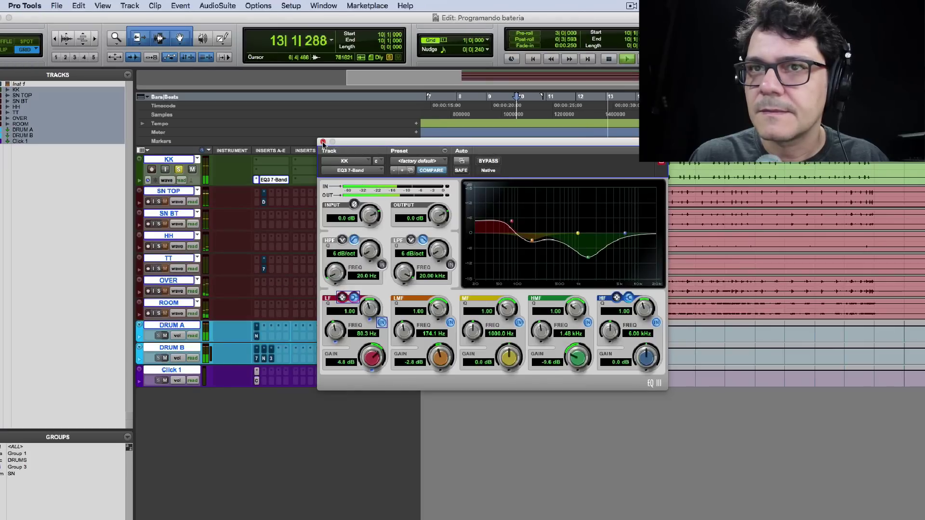
left_click(323, 142)
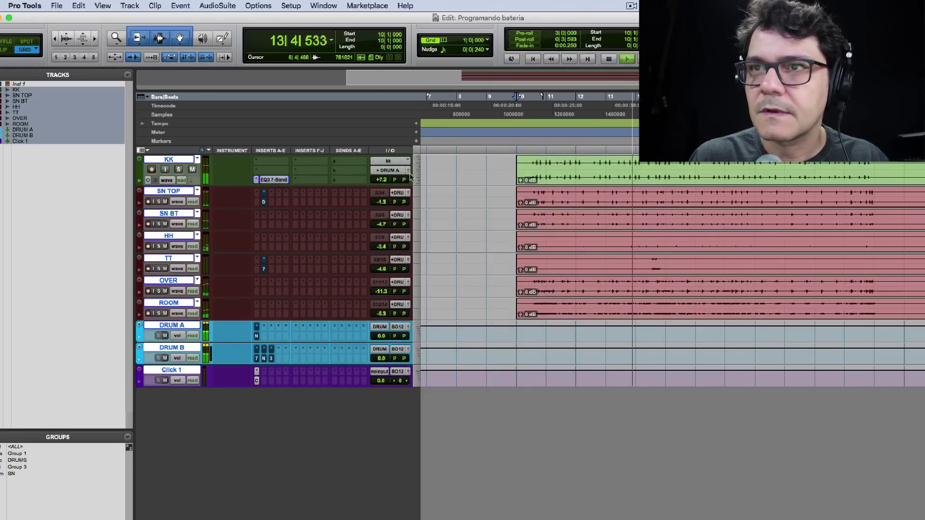
left_click(381, 179)
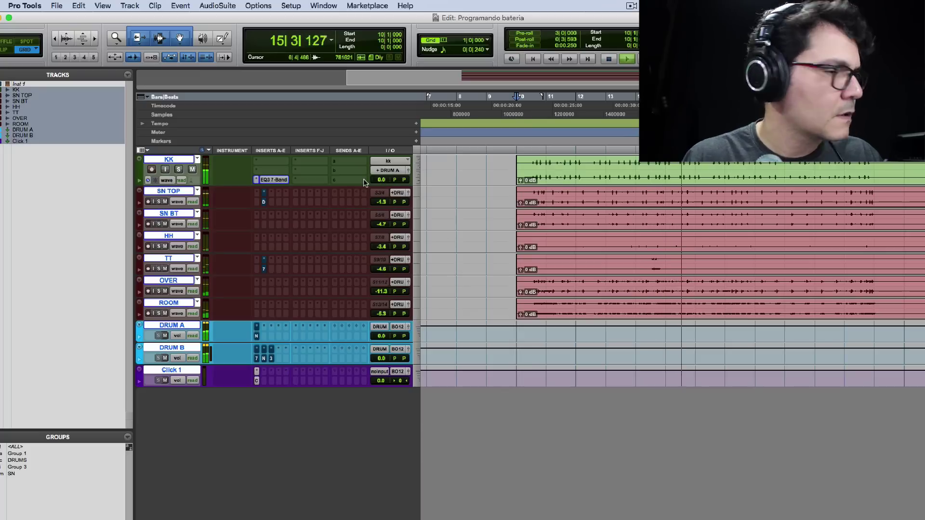
Solo SN TOP, play it from bar 11 with its bypassed D-Verb activated, and return to the full drum mix.
left_click(178, 191, "alt")
left_click(159, 201)
key("space")
left_click(552, 194)
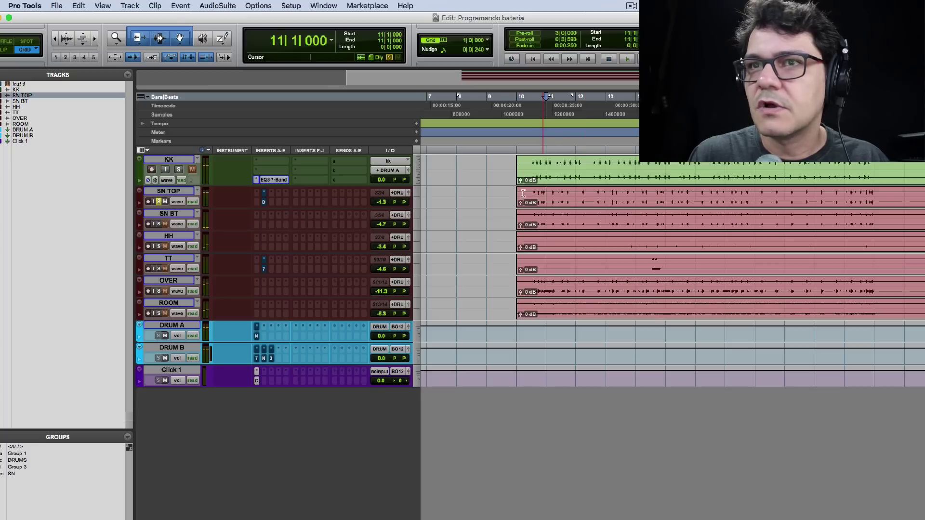
left_click(264, 202)
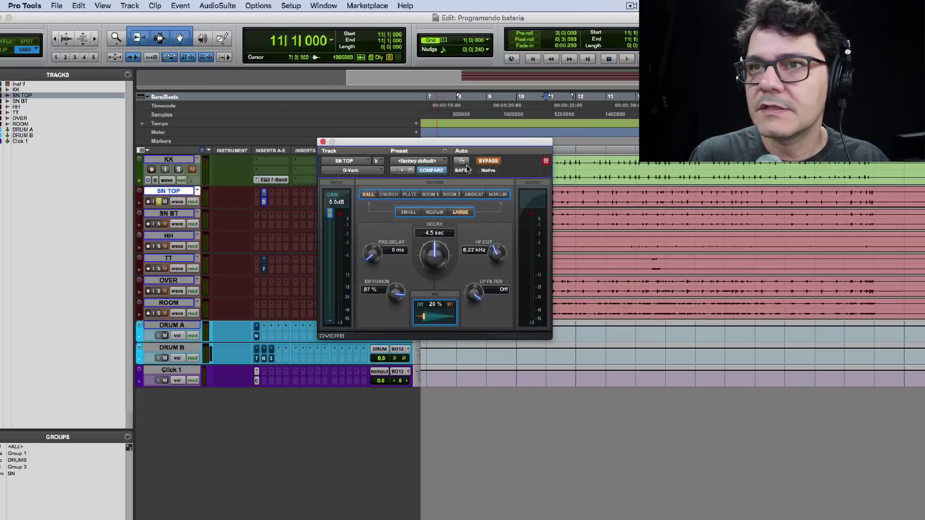
key("space")
left_click(488, 161)
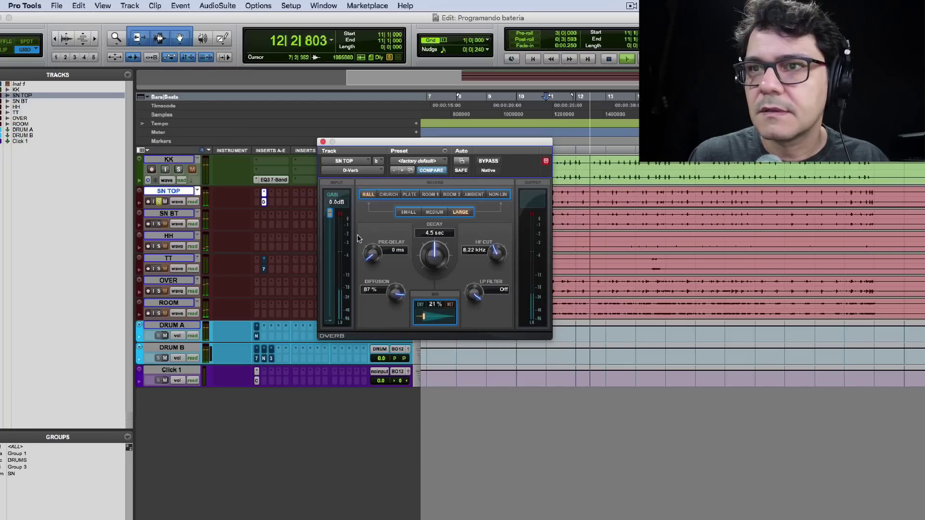
left_click(158, 201)
left_click(323, 142)
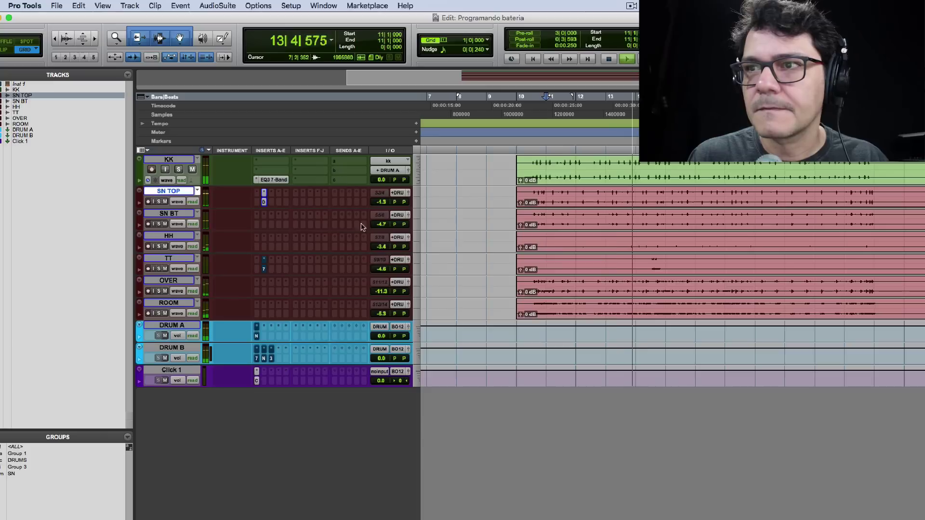
Check the ROOM track's contribution to the mix and lower its volume to about -10.5 dB.
left_click(167, 313)
left_click(165, 313)
key("space")
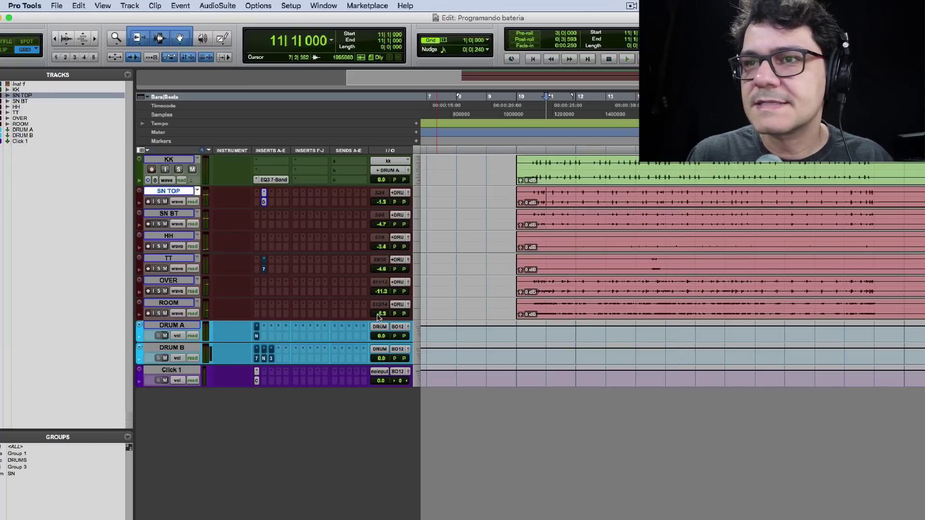
key("space")
key("space")
key("space")
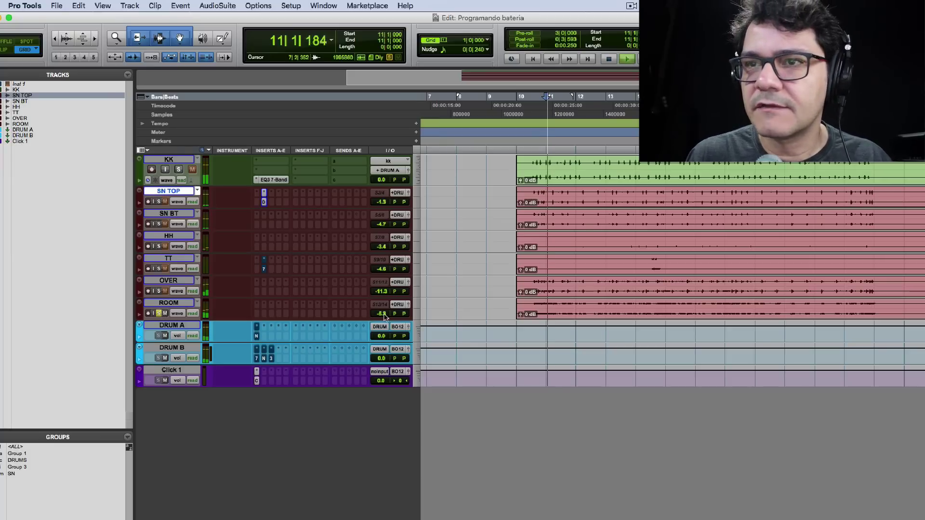
left_click_drag(381, 314, 380, 317)
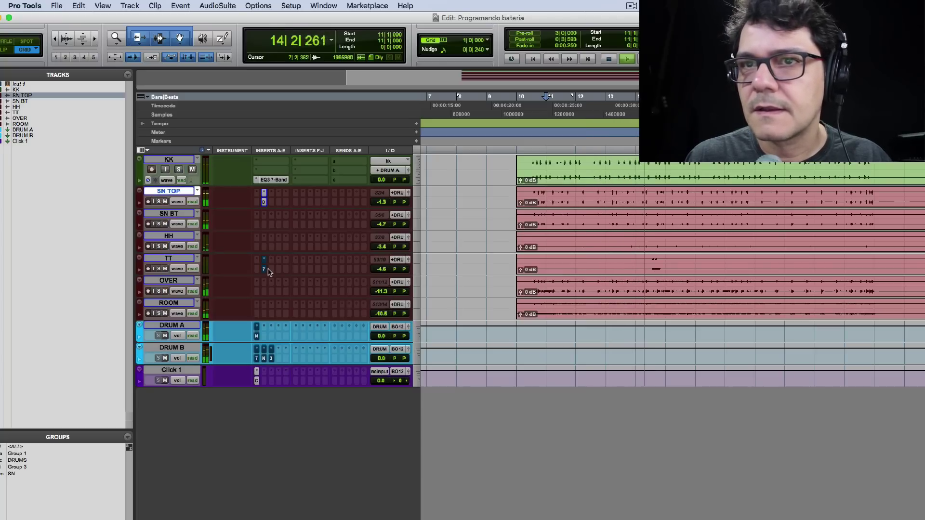
Switch to Slip mode and play from 14|2|300, just before the tom hits on the TT track.
scroll(564, 280, "right", 3)
key("space")
left_click(566, 263)
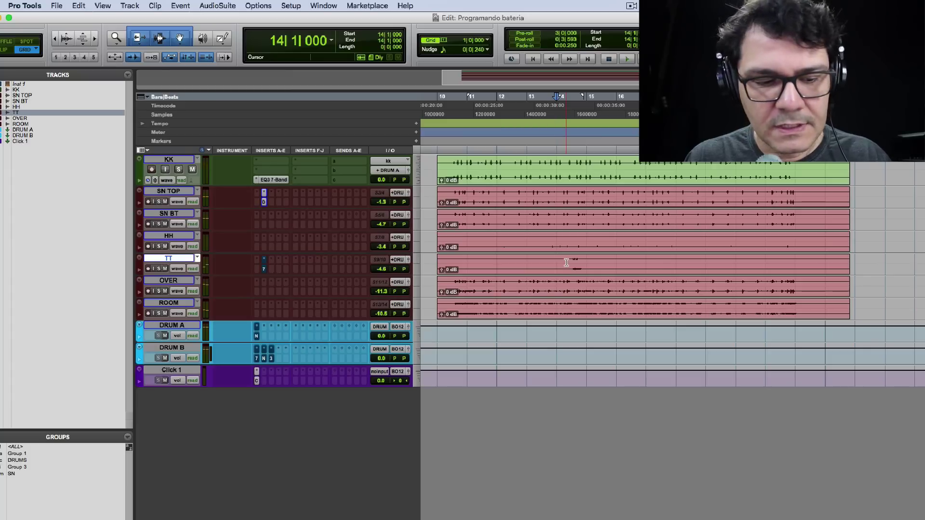
key("F2")
left_click(566, 262)
key("space")
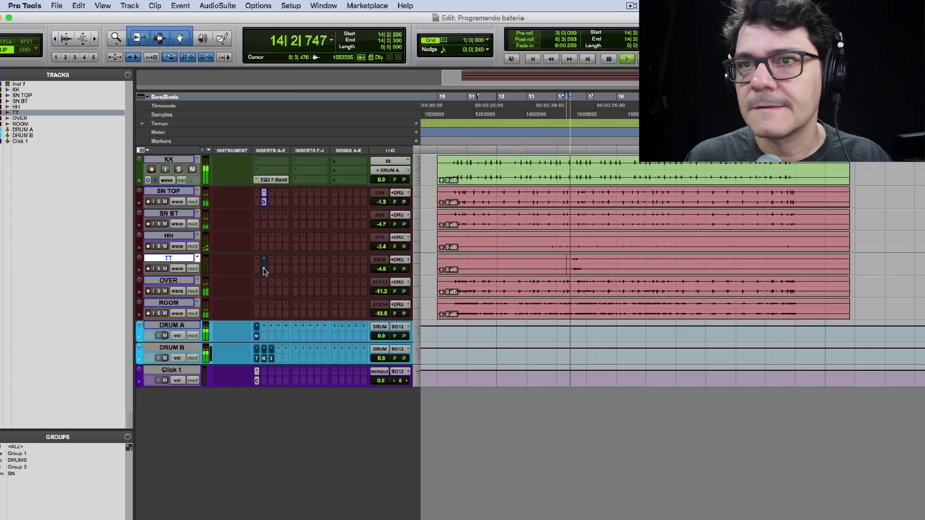
Activate the bypassed EQ3 7-Band on the TT track, replay the tom passage, and move the EQ window off the mix controls.
left_click(264, 269)
left_click(484, 163)
key("space")
key("space")
left_click_drag(350, 141, 466, 143)
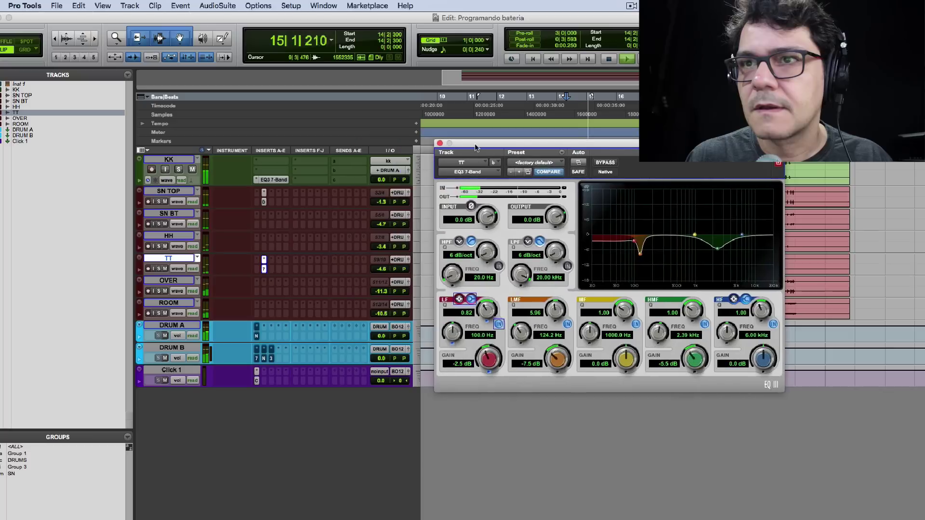
Raise the TT track's volume to -2.0 dB during playback and close its EQ window.
left_click_drag(383, 270, 384, 268)
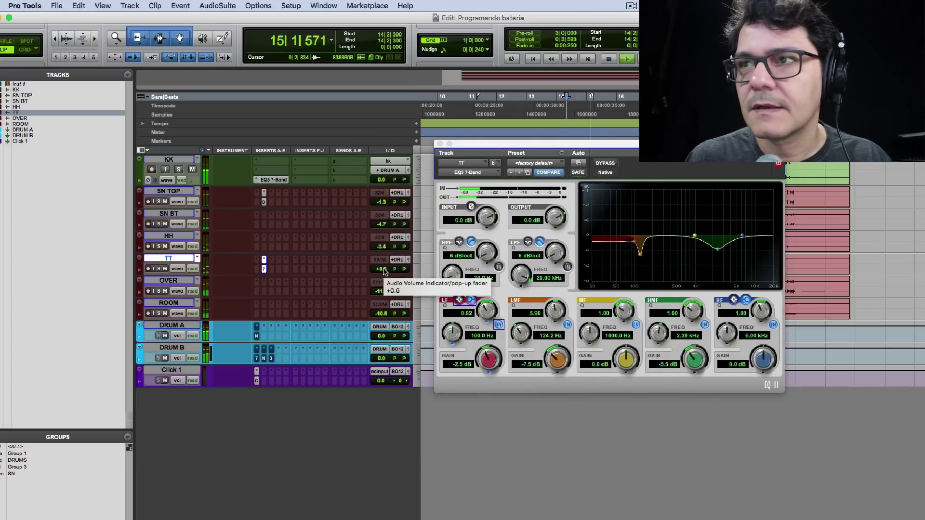
key("space")
left_click_drag(384, 271, 382, 274)
key("super+w")
key("space")
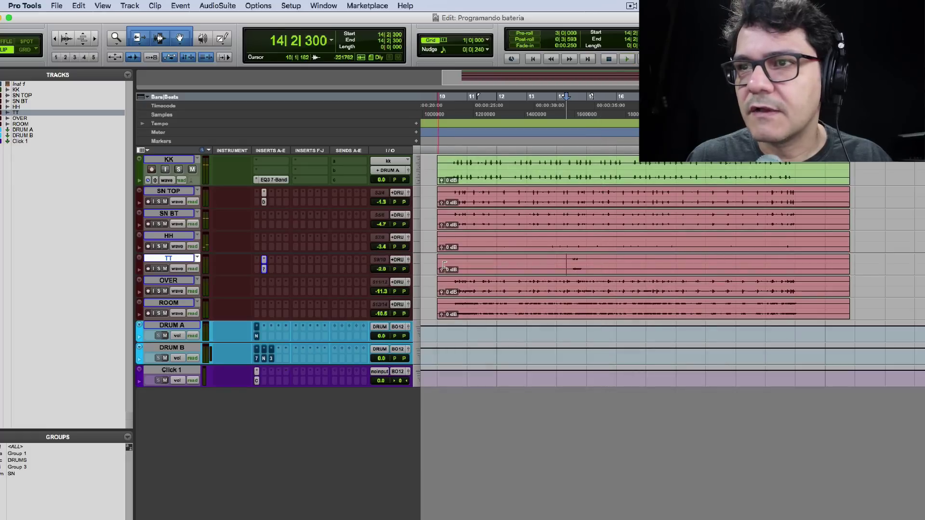
Play the full drum mix from 10|2|473.
scroll(453, 266, "left", 5)
left_click(545, 153)
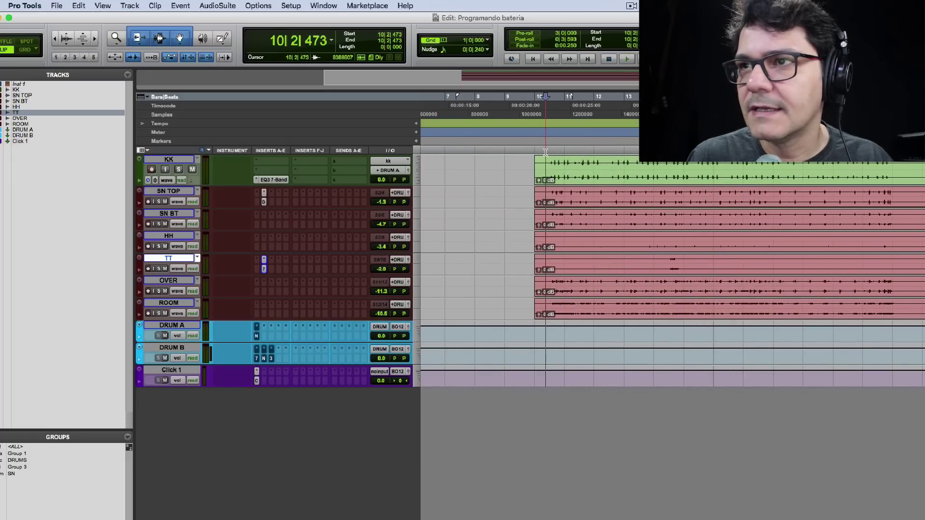
scroll(295, 175, "left", 3)
scroll(302, 232, "right", 4)
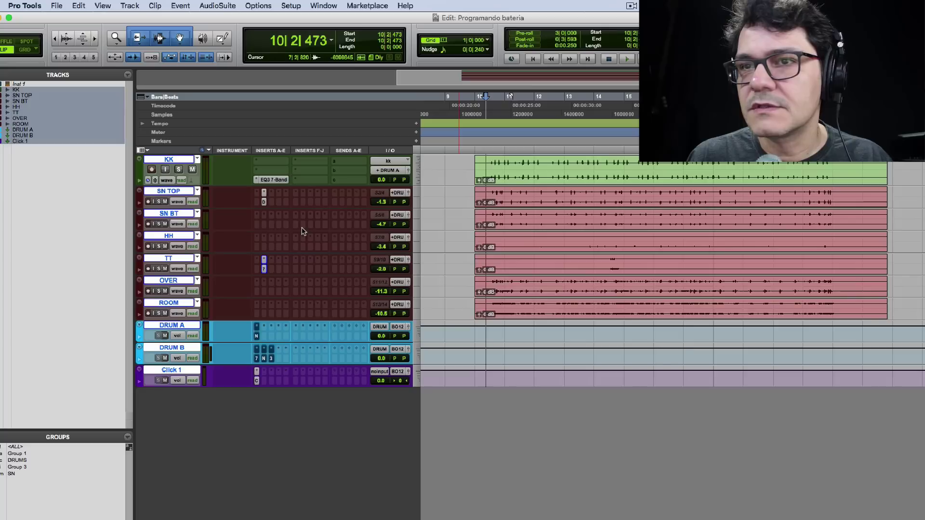
key("space")
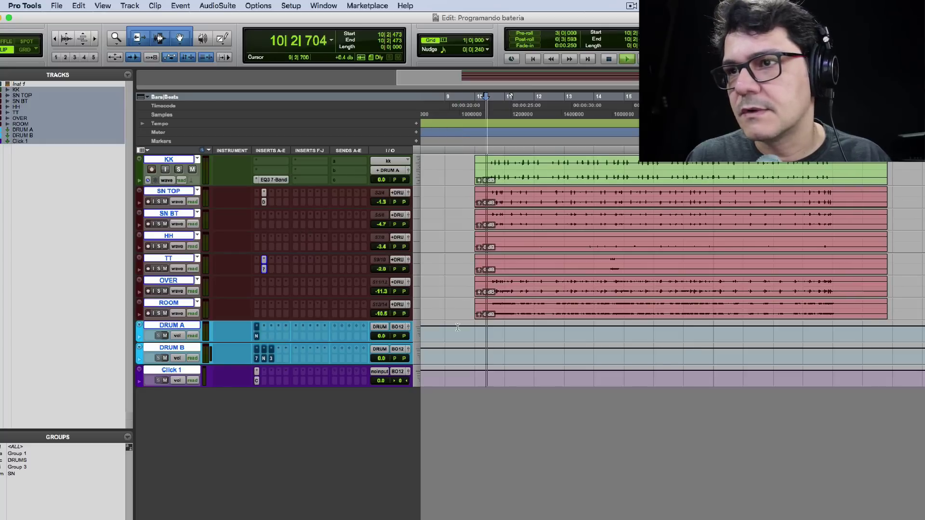
Stop playback and select only the DRUM A and DRUM B tracks.
key("space")
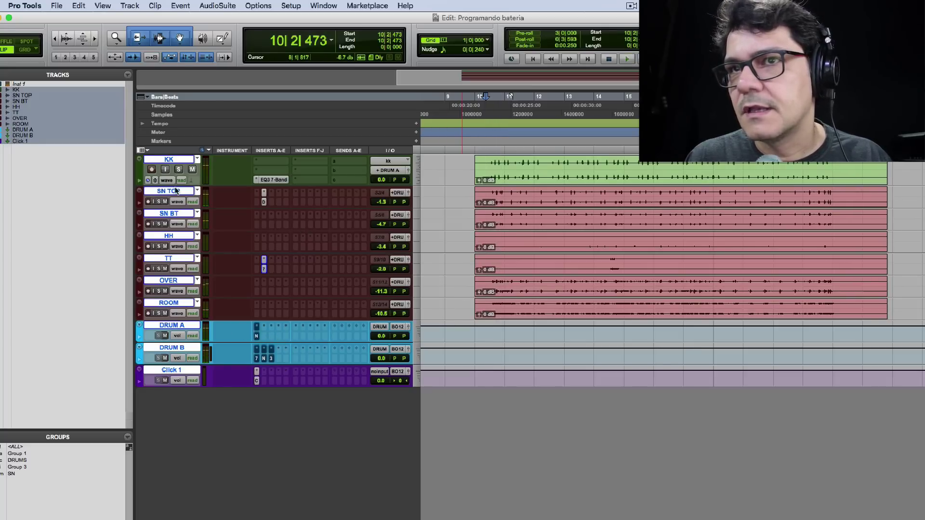
left_click(176, 193, "alt")
left_click(195, 328)
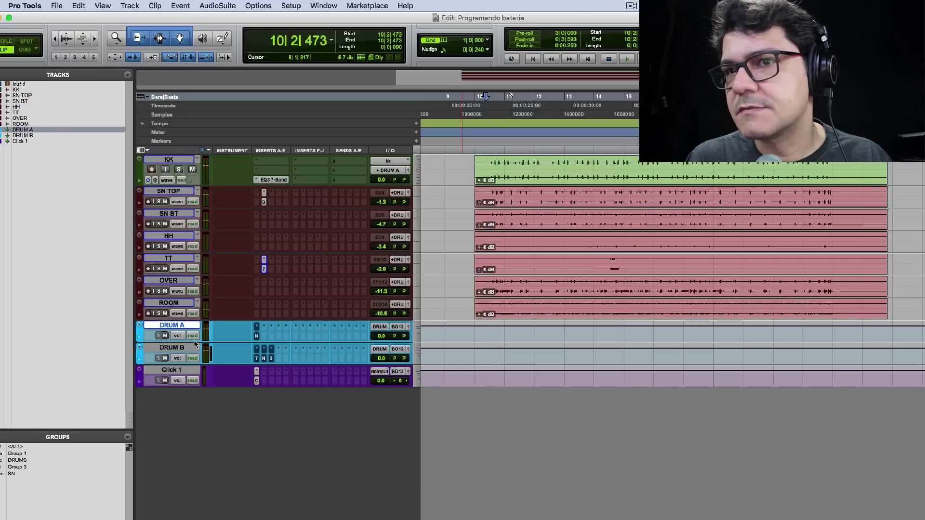
left_click(194, 347, "shift")
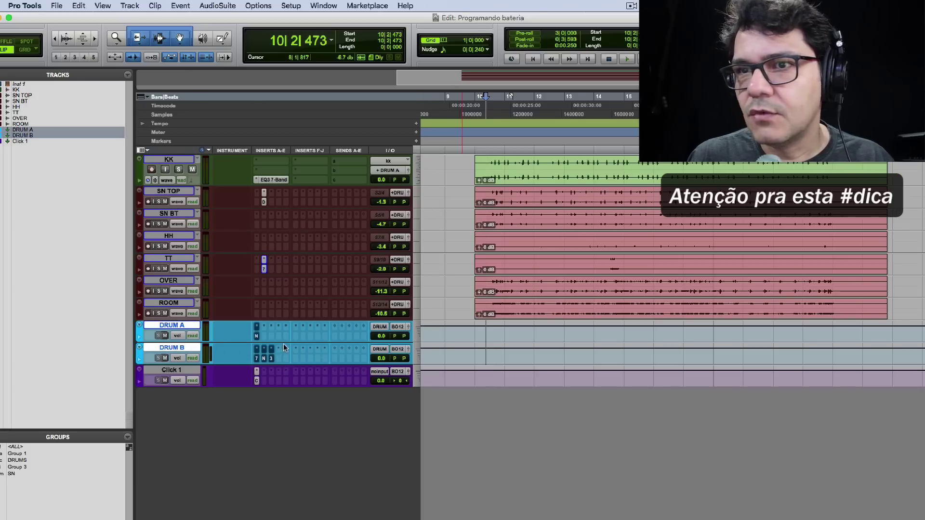
Activate the bypassed NLS Channel on the DRUM A track and play the drum mix through it.
left_click(256, 337)
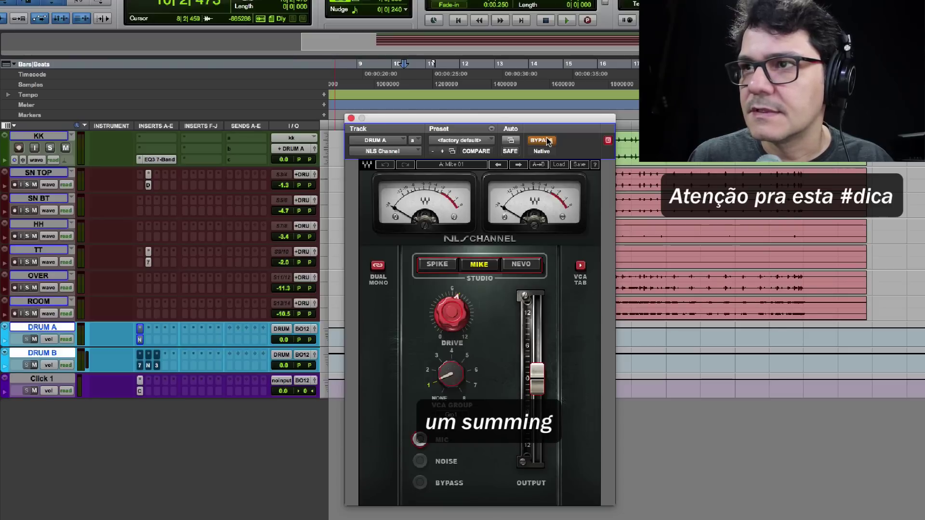
left_click(541, 140)
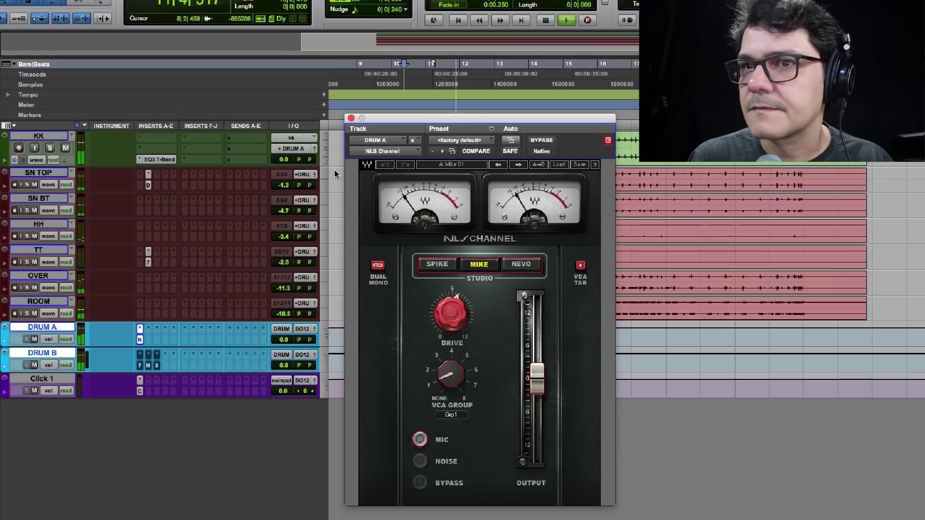
key("space")
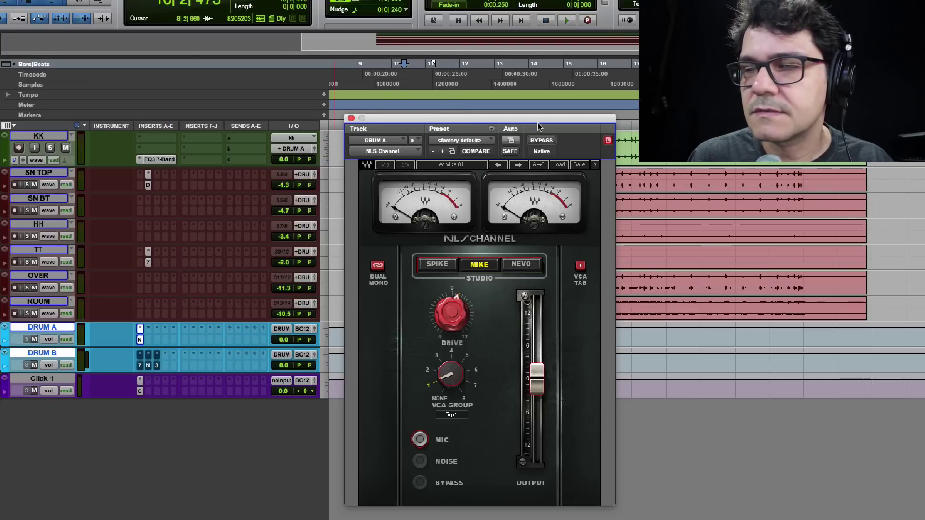
Move the NLS Channel window aside and compare the drums with the plug-in bypassed and active during playback.
left_click_drag(485, 125, 521, 115)
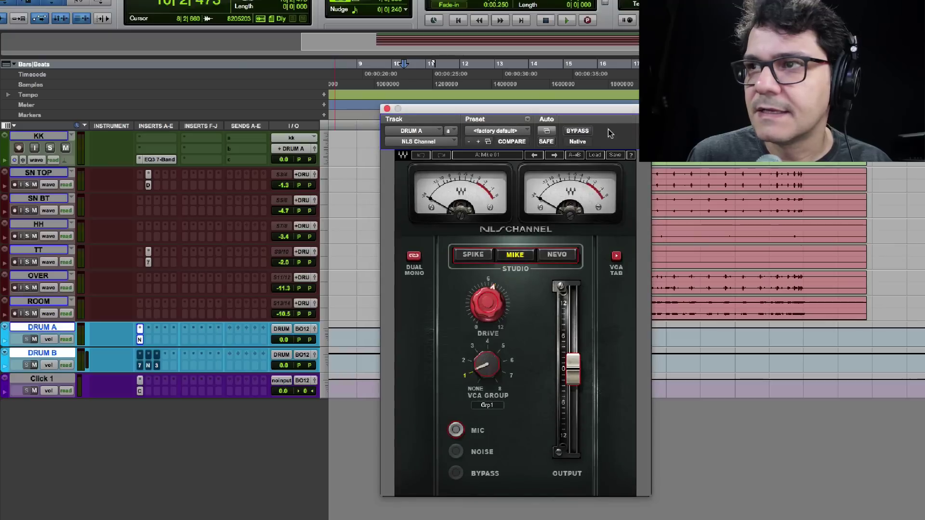
key("space")
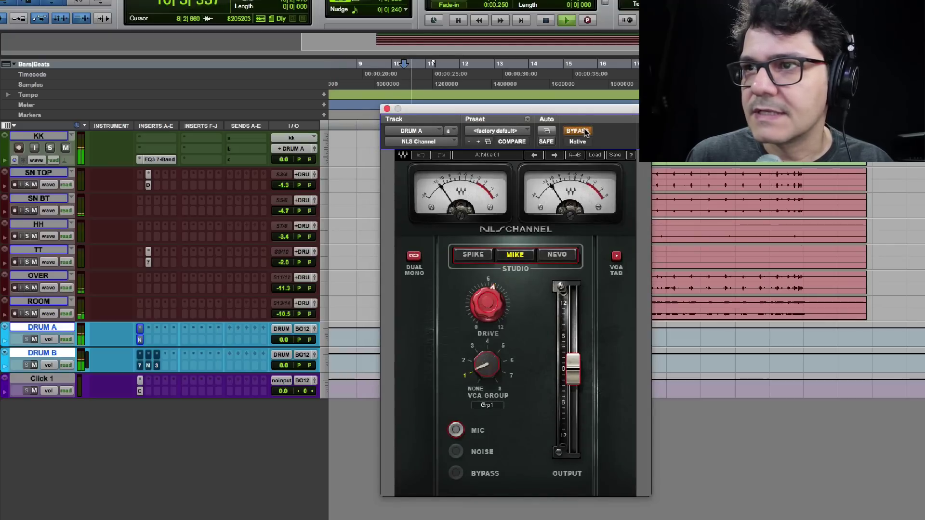
left_click(584, 131)
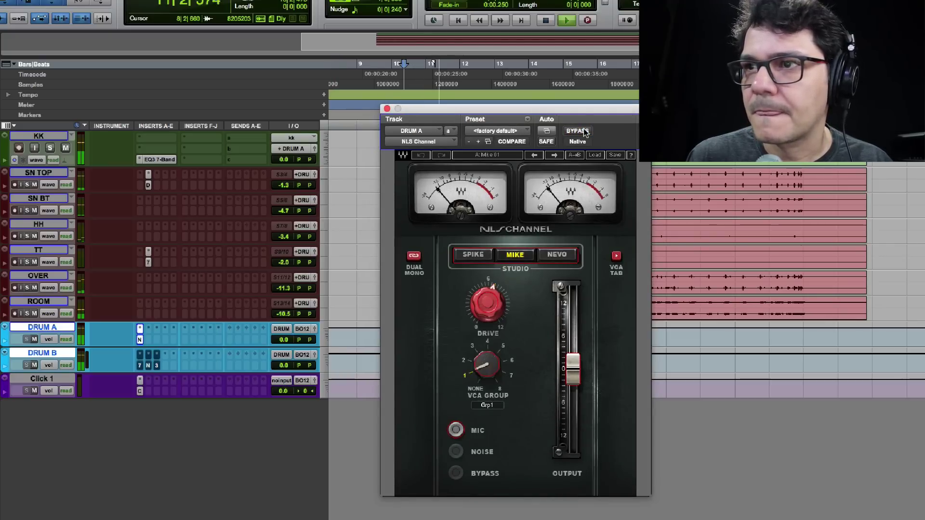
key("space")
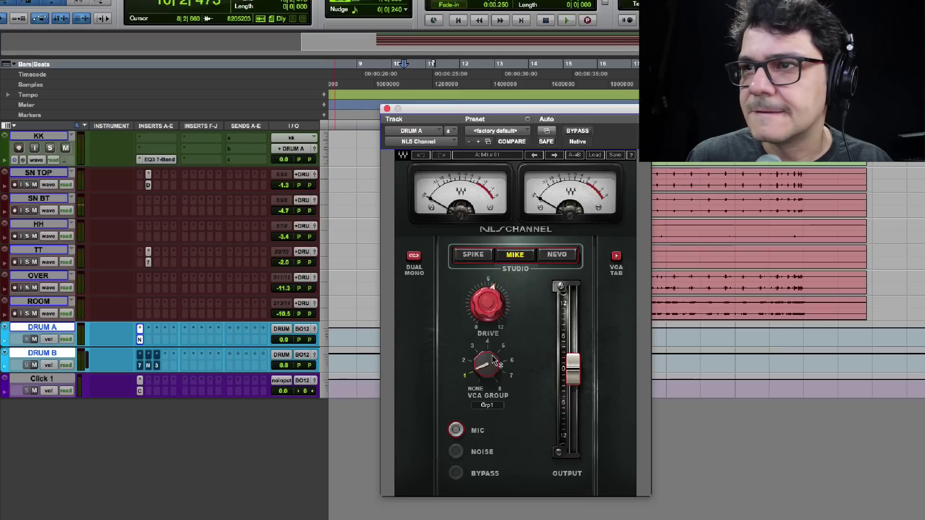
Audition the Spike, Mike and Nevo studio models in DRUM A's NLS Channel during playback, ending on Mike.
left_click(473, 254)
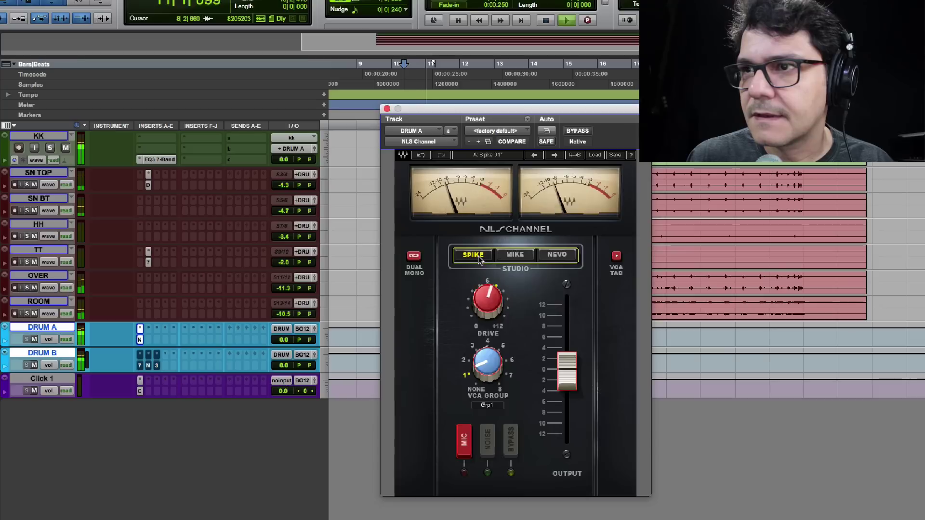
left_click(528, 259)
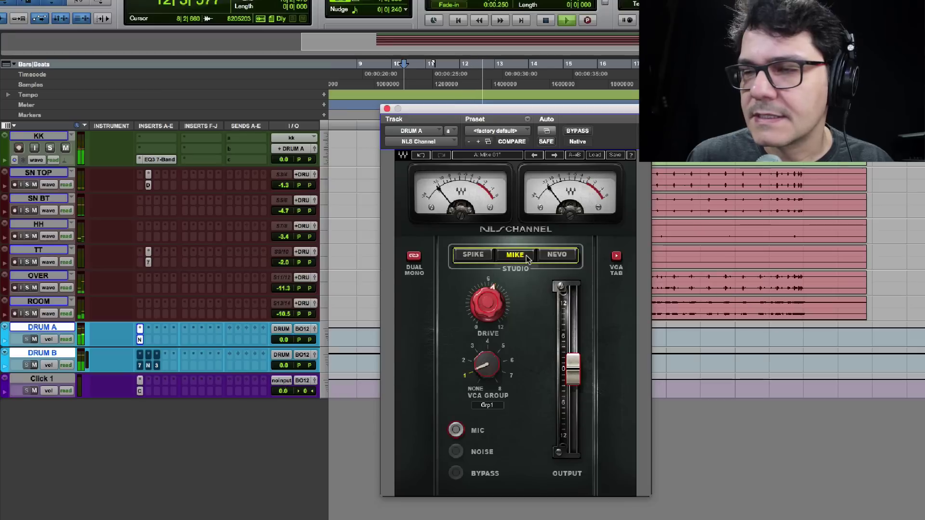
left_click(555, 258)
key("space")
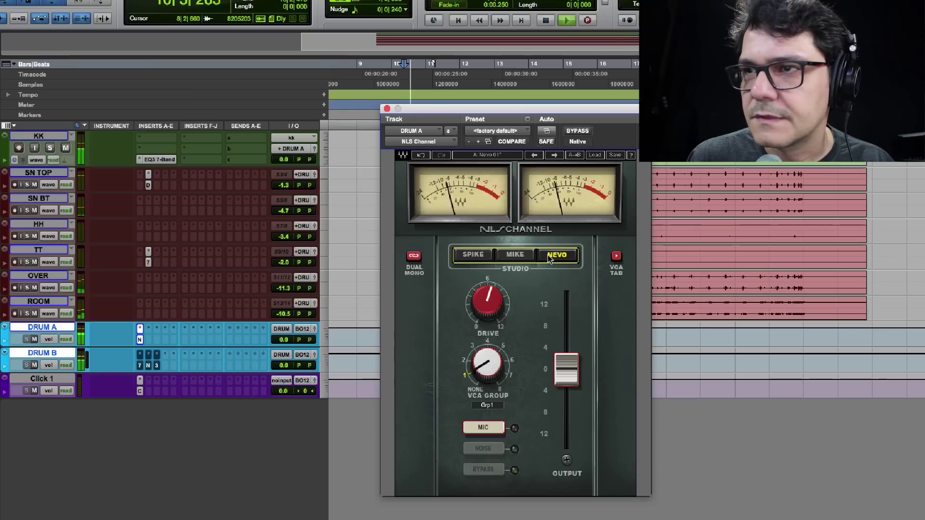
left_click(514, 255)
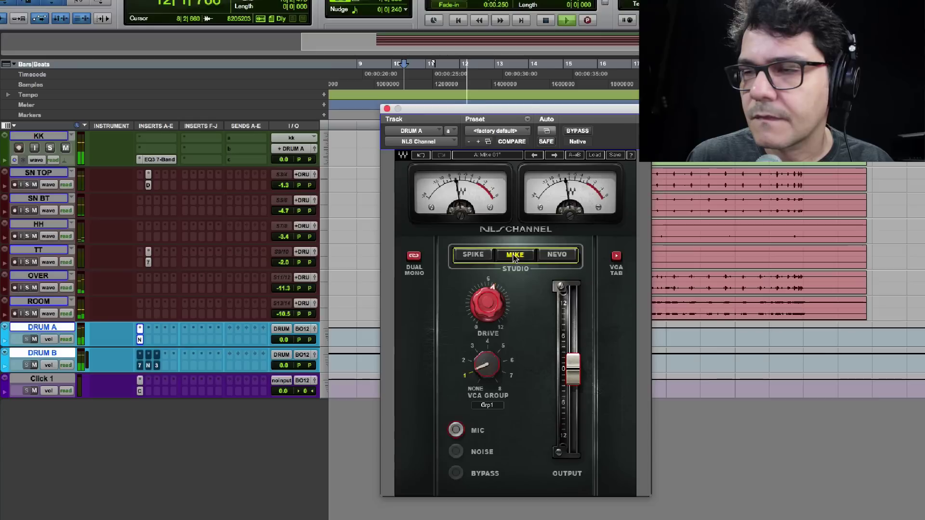
Raise the Drive slightly in DRUM A's NLS Channel, stop playback and close the plug-in window.
left_click(492, 310)
mouse_move(492, 311)
left_mouse_down()
mouse_move(492, 296)
mouse_move(492, 308)
left_mouse_up()
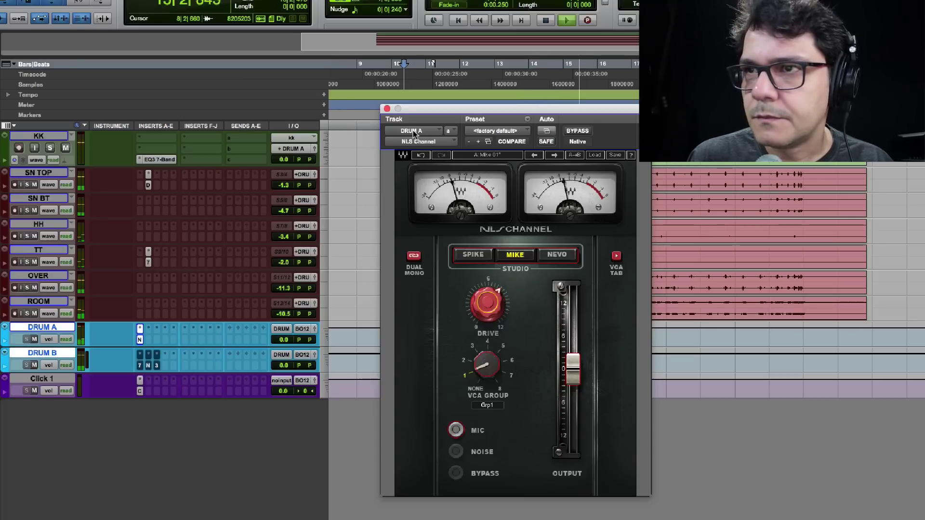
key("space")
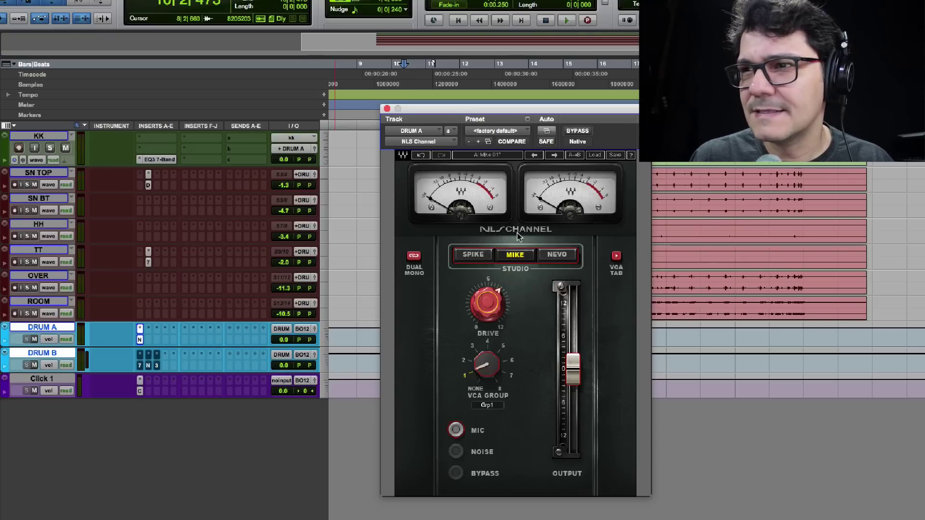
left_click(387, 109)
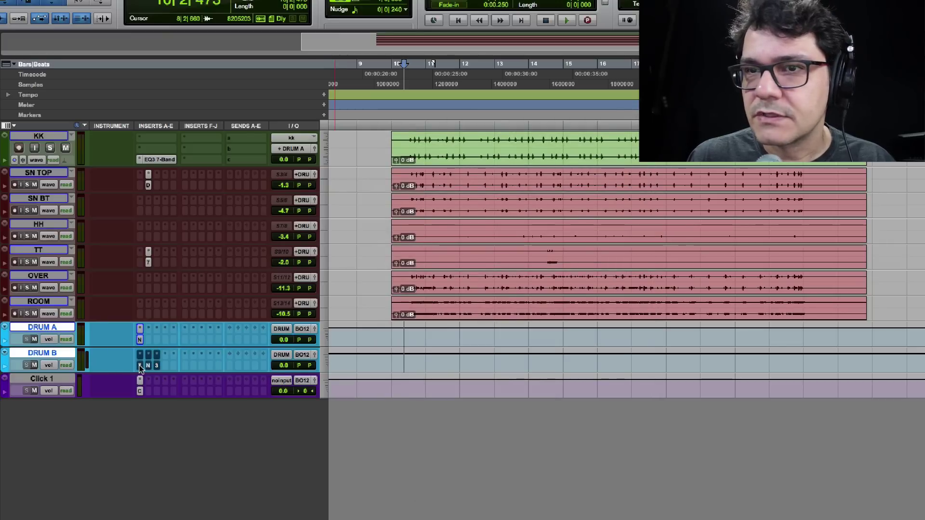
Activate the bypassed EQ3 7-Band on the DRUM B track and listen to its high-frequency boost during playback.
left_click(140, 366)
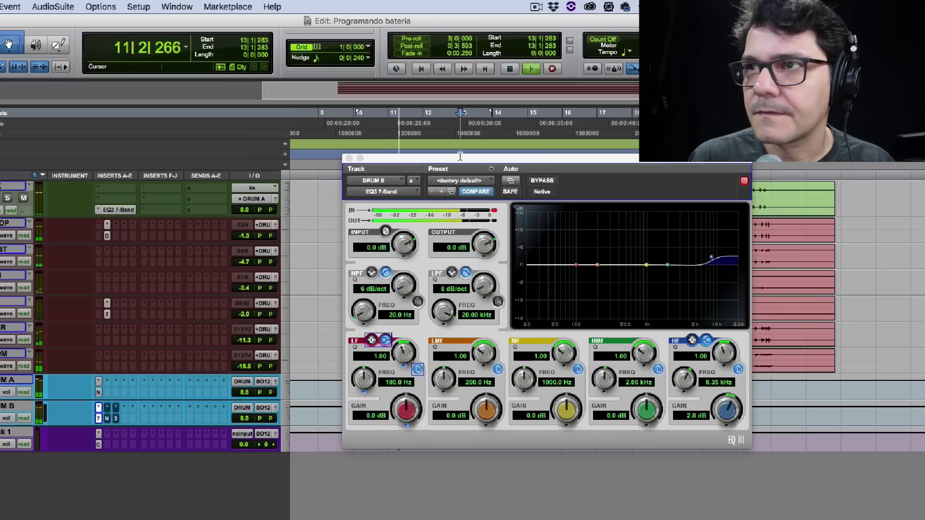
left_click_drag(460, 155, 632, 199)
key("space")
Activate the NLS Channel with the Nevo model on DRUM B and play the drums from 13|1|283.
left_click(108, 417)
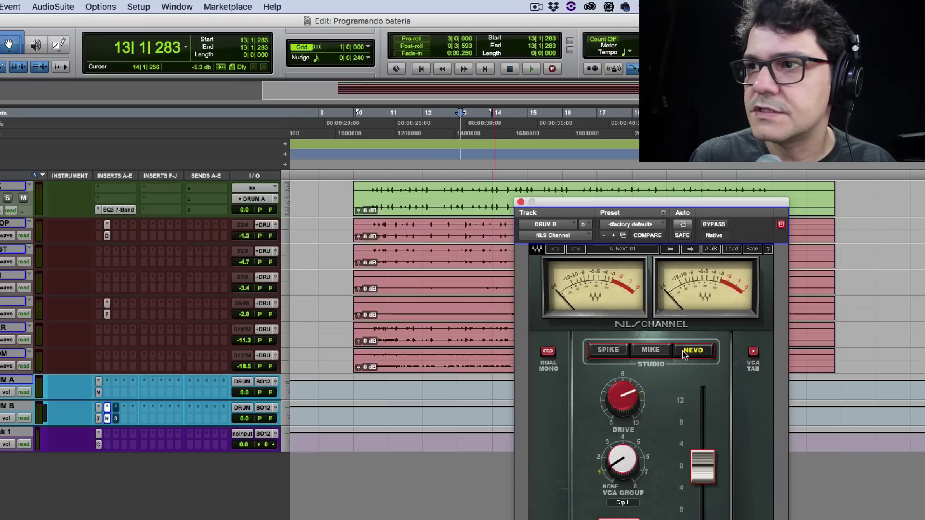
key("space")
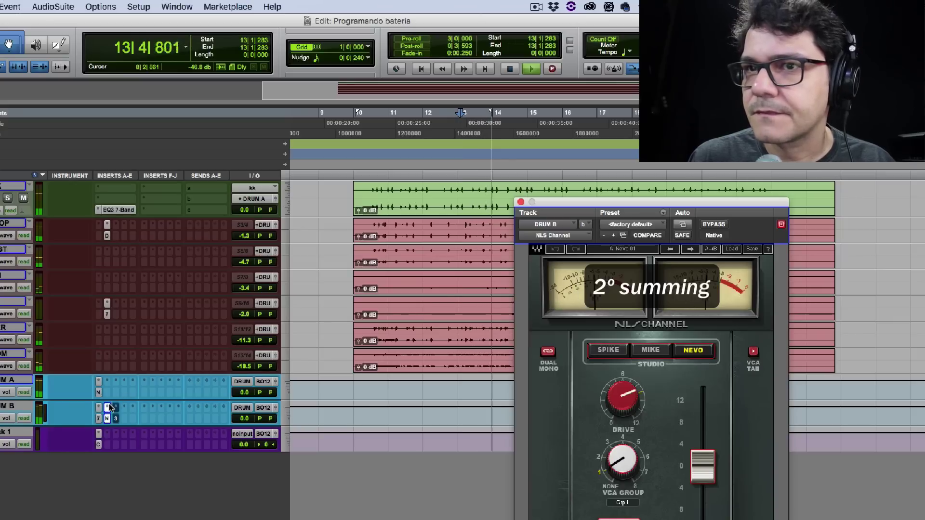
key("space")
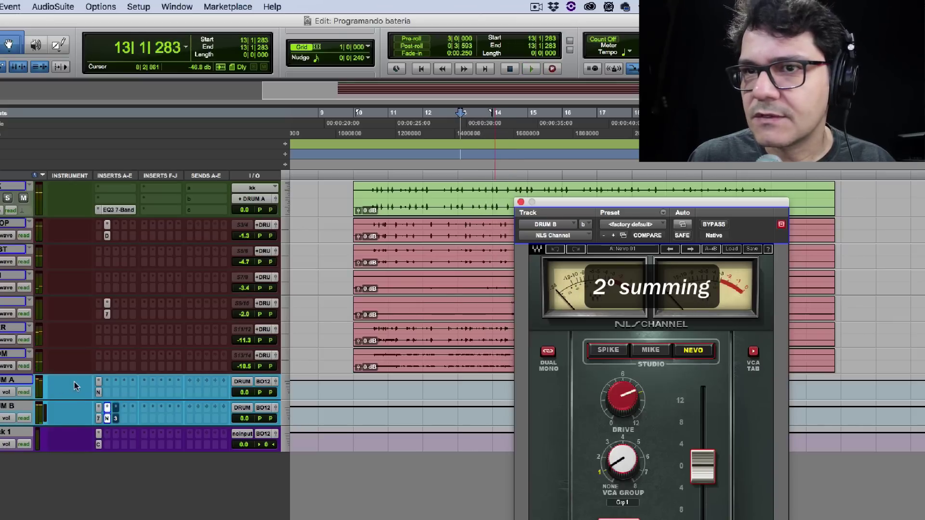
key("space")
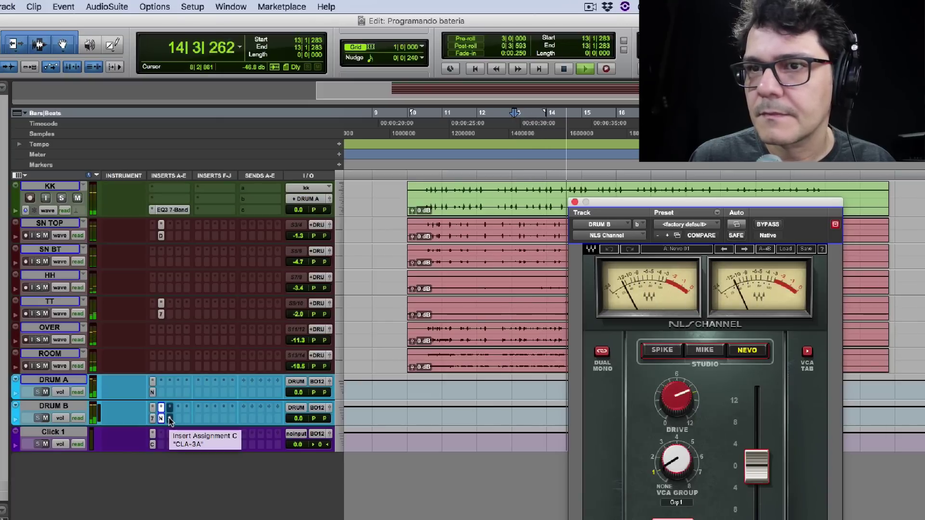
key("space")
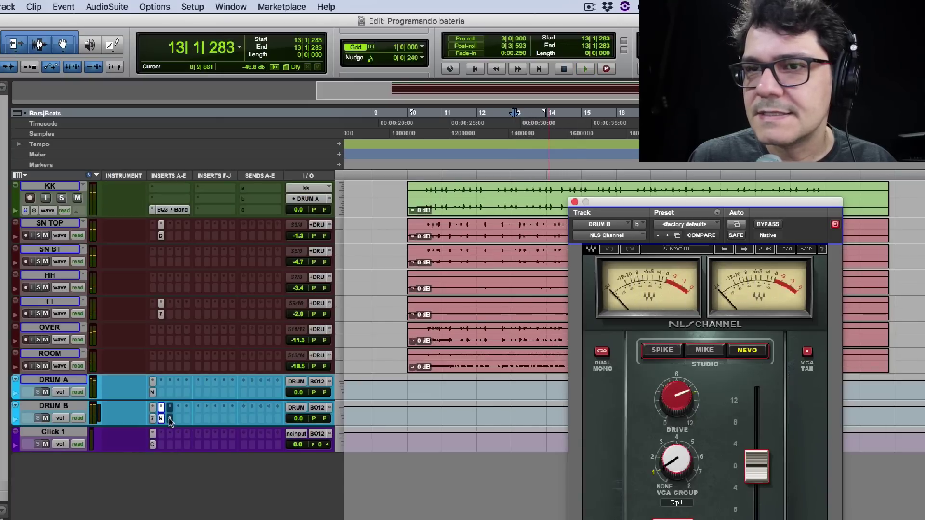
Activate the CLA-3A compressor on the DRUM B track and play the drums through it.
left_click(169, 419)
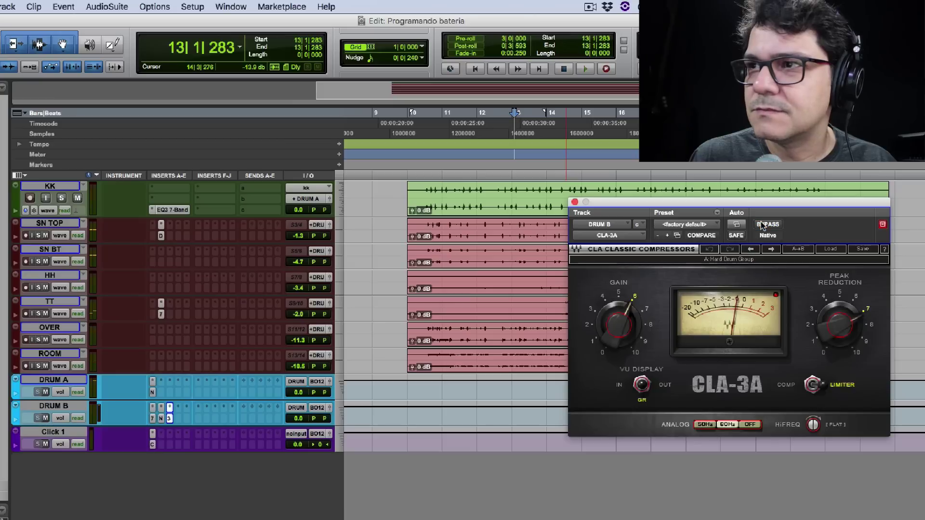
key("space")
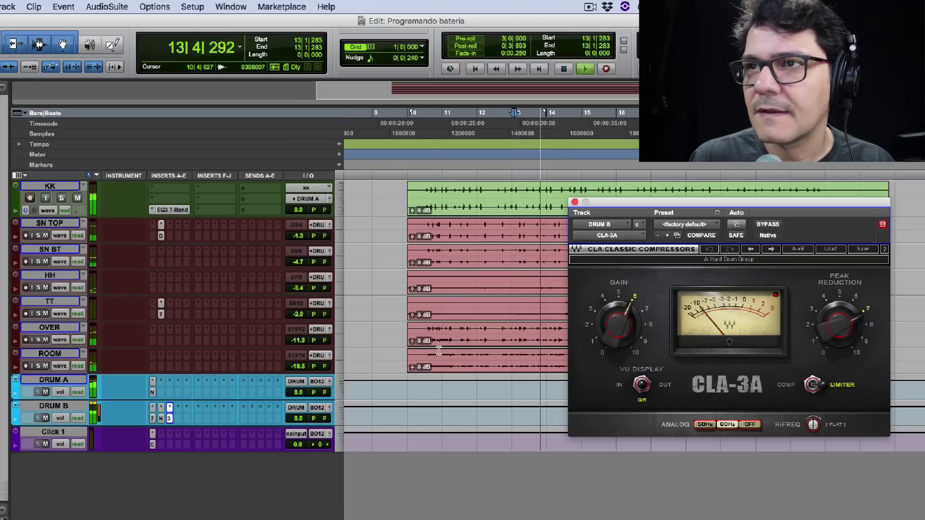
key("space")
Play from 10|1|630 and lower the Gain of DRUM B's CLA-3A to 5.
left_click(413, 175)
key("space")
left_click_drag(621, 329, 621, 340)
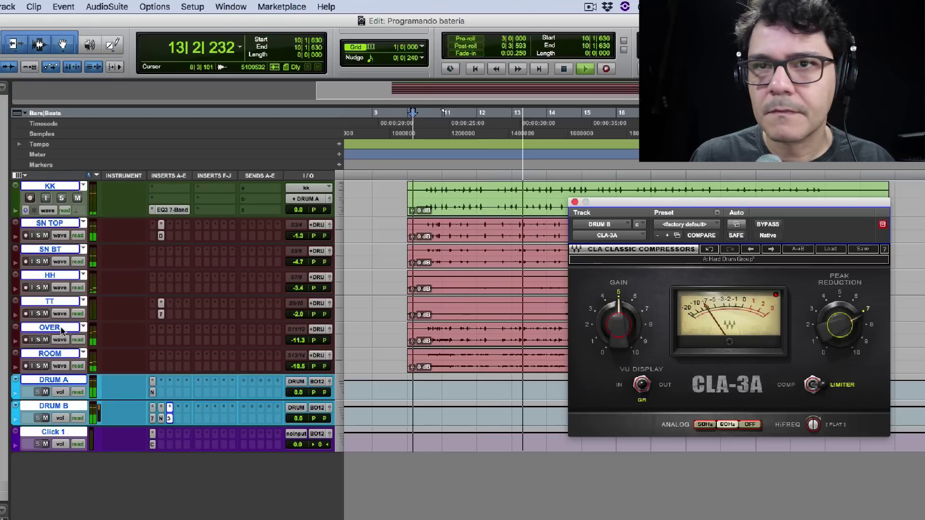
Deselect all tracks and set the ROOM volume to -13.2 dB and the OVER volume to -8.0 dB during playback.
left_click(61, 331, "alt")
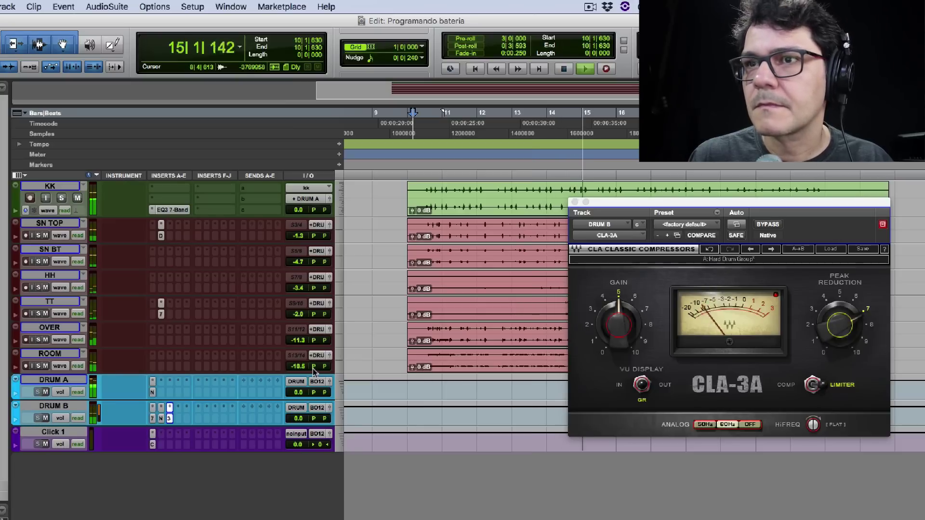
left_click_drag(303, 370, 299, 362)
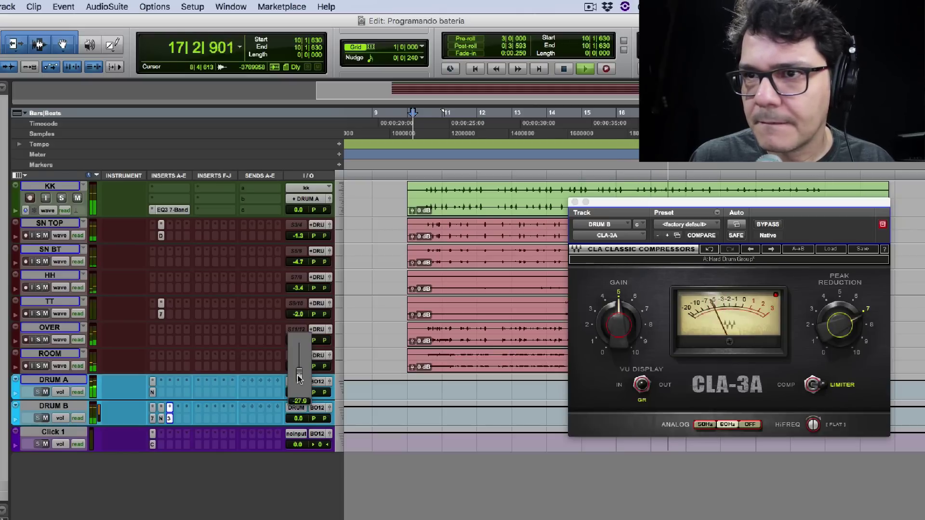
left_click_drag(299, 366, 297, 338)
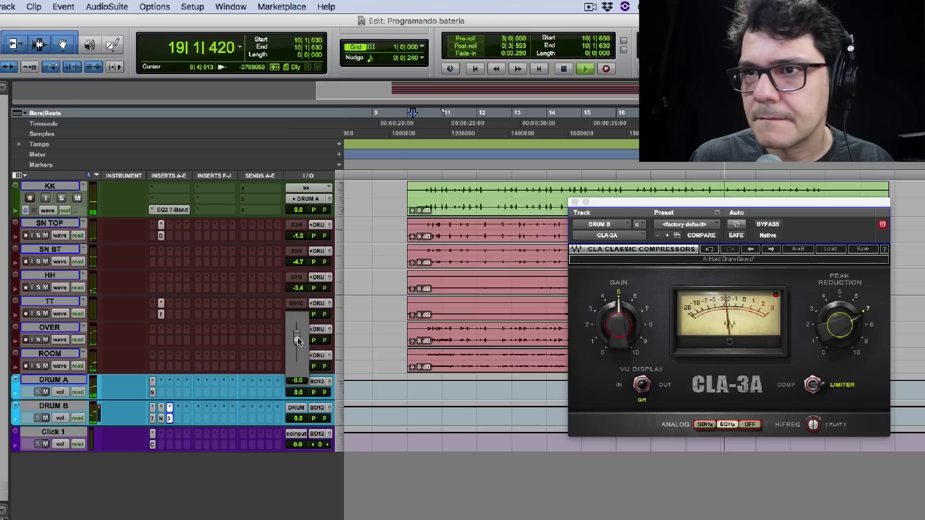
left_click_drag(299, 342, 299, 342)
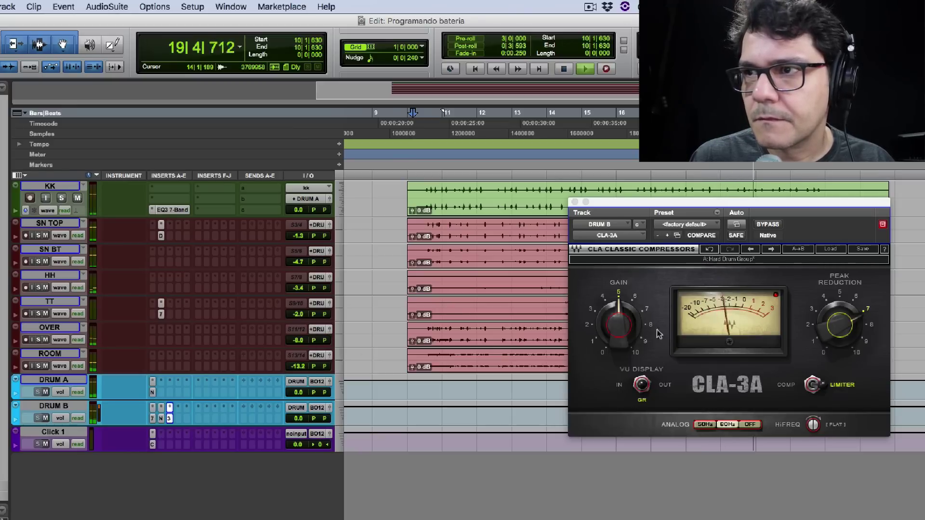
Raise the Gain of DRUM B's CLA-3A to about 6, close its window and stop playback.
left_click_drag(619, 324, 619, 309)
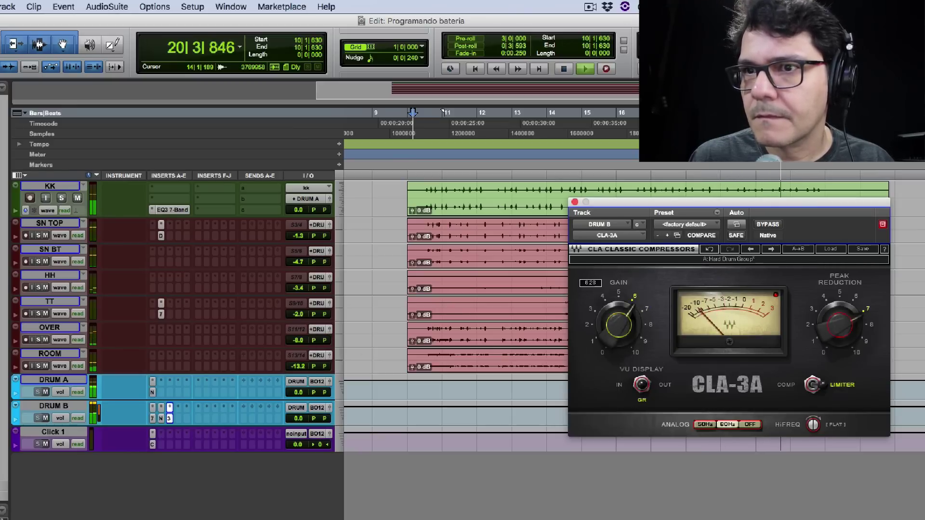
left_click_drag(620, 329, 619, 332)
left_click(575, 201)
key("space")
Play from 10|1|162 with all tracks deselected, lowering the HH volume to -8.7 dB and raising KK to +4.2 dB.
left_click(408, 175)
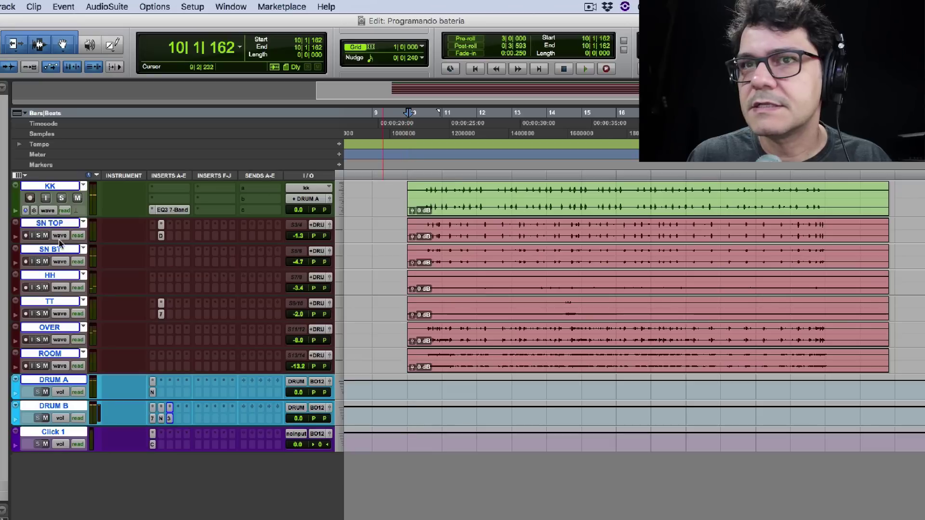
left_click(55, 250)
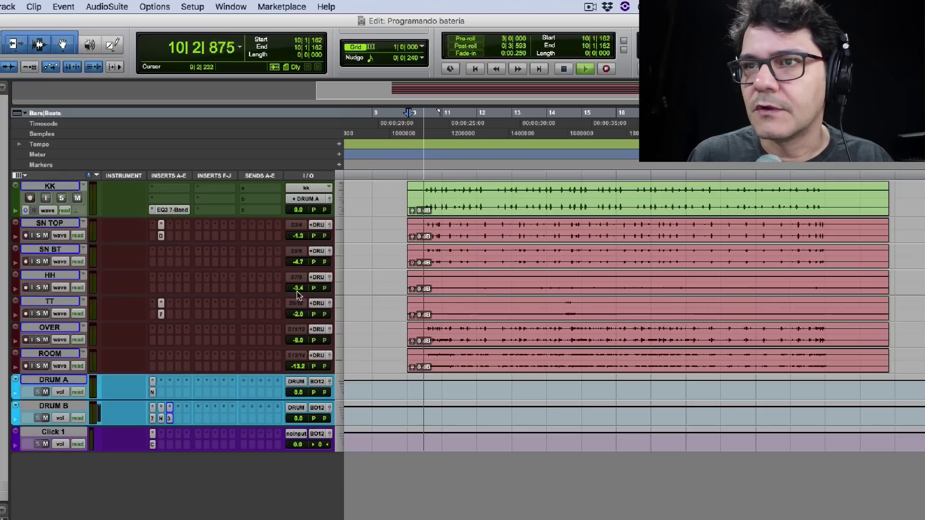
left_click_drag(299, 291, 298, 296)
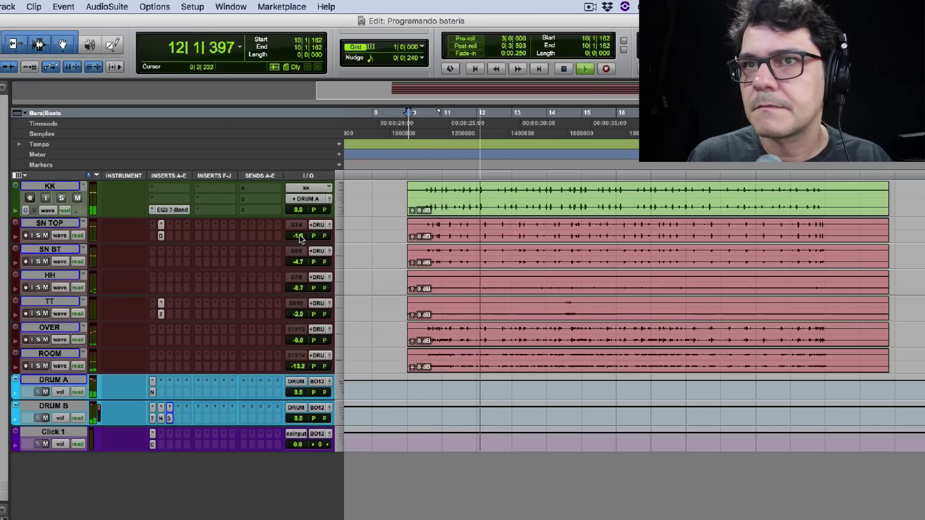
left_click_drag(299, 240, 299, 208)
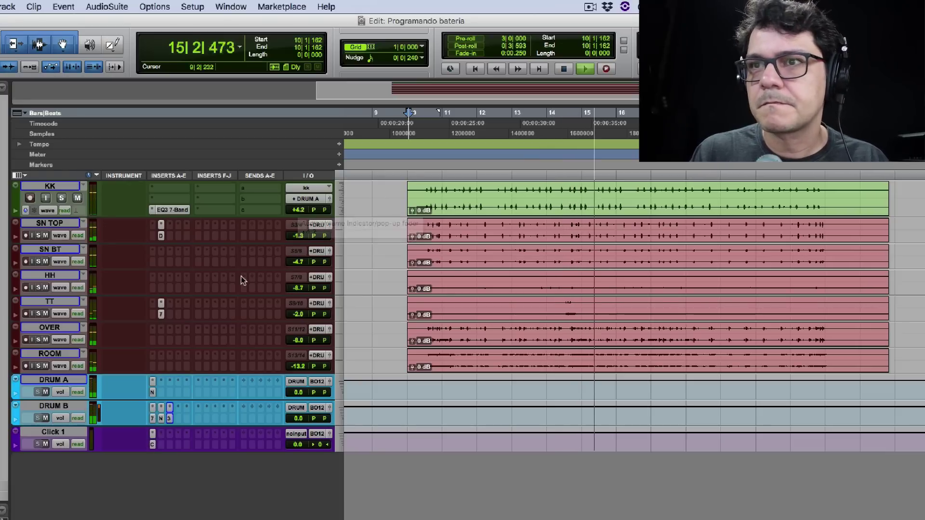
Set the height of all tracks to medium while the drum mix plays.
left_click(340, 263, "alt")
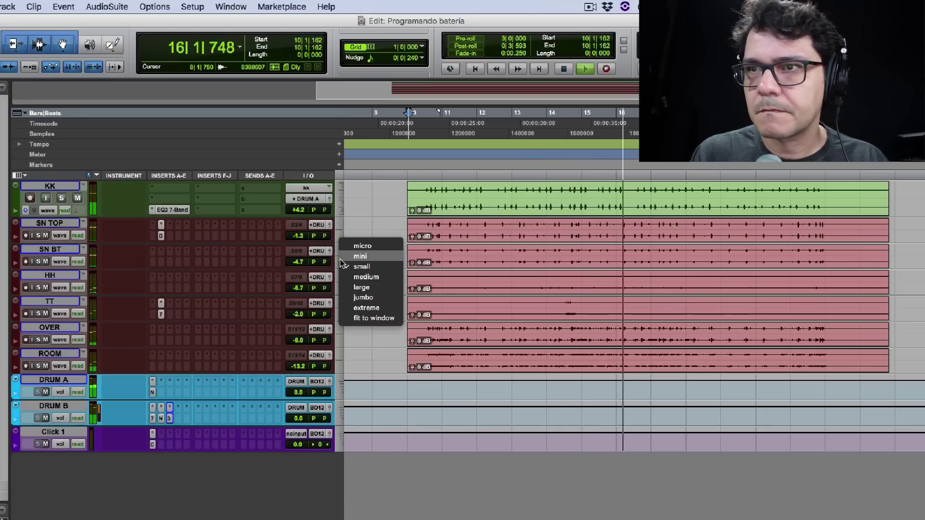
left_click(342, 264)
left_click(340, 264, "alt")
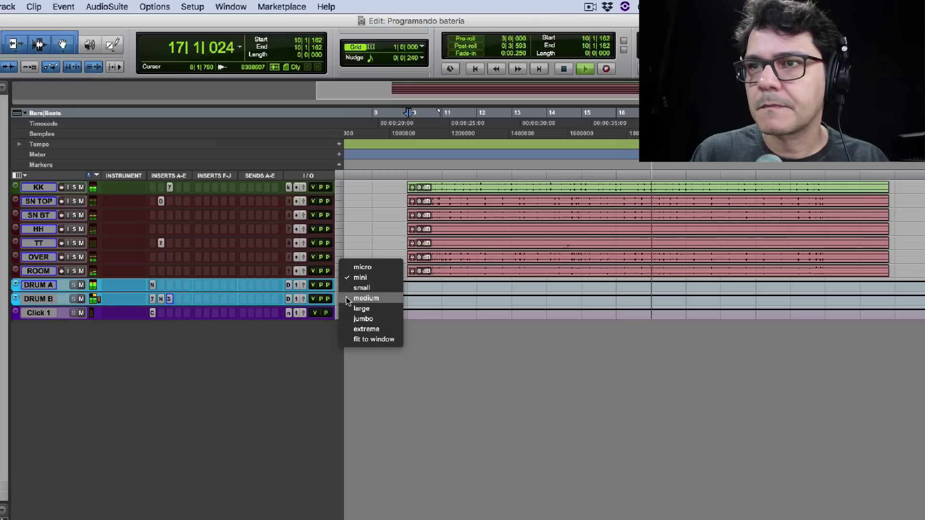
left_click(346, 297)
scroll(353, 299, "up", 4)
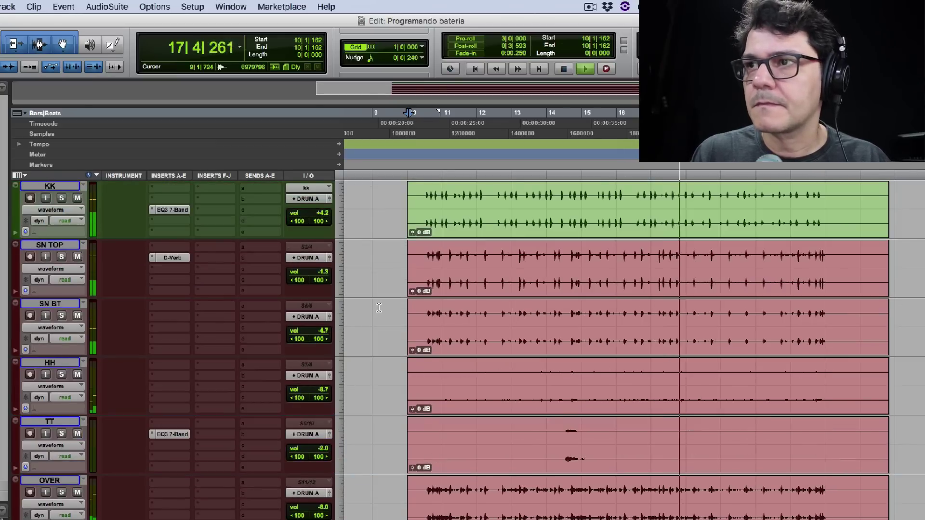
scroll(379, 307, "left", 2)
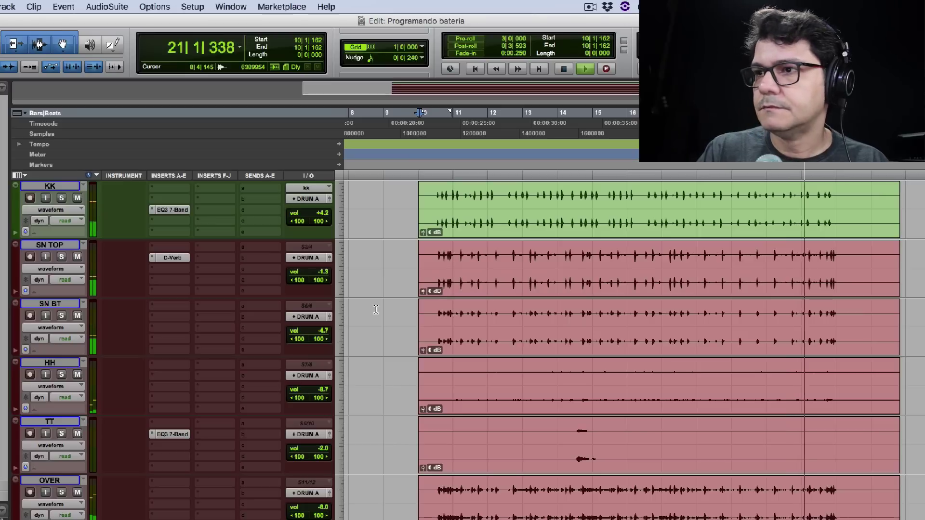
scroll(376, 309, "right", 2)
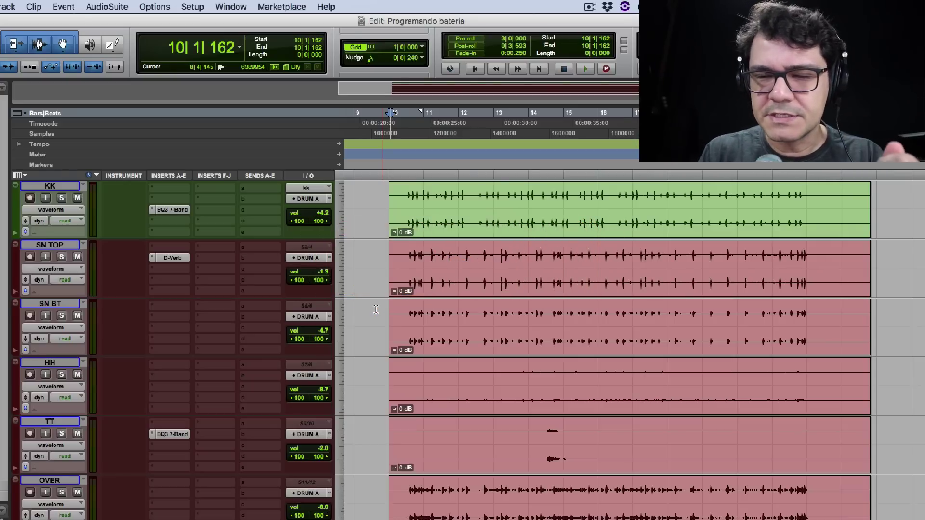
Open the NLS Channel plug-ins of DRUM A and DRUM B in separate windows and arrange them side by side.
scroll(270, 352, "down", 5)
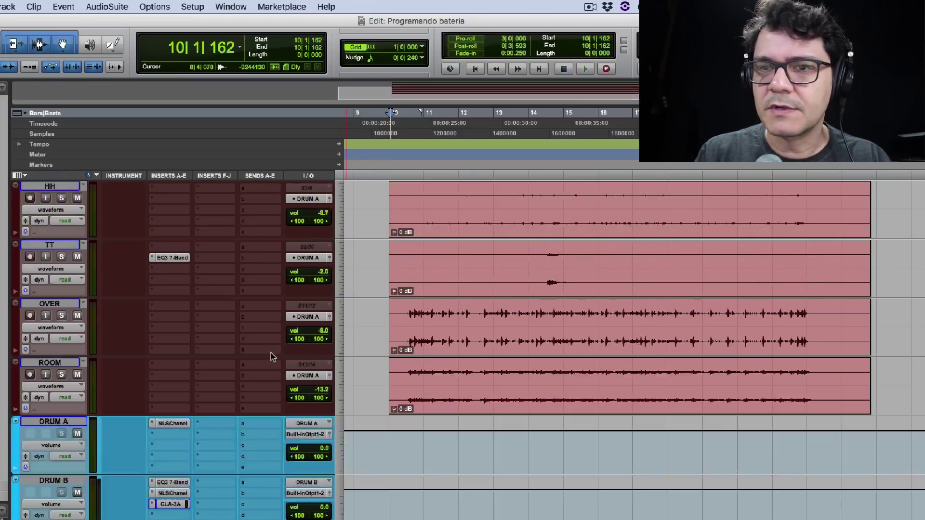
left_click(170, 424)
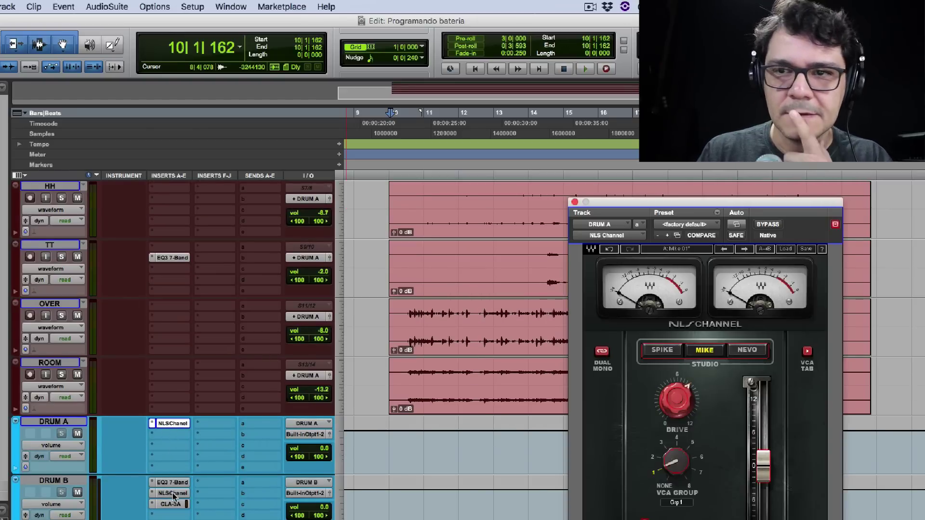
left_click(173, 494)
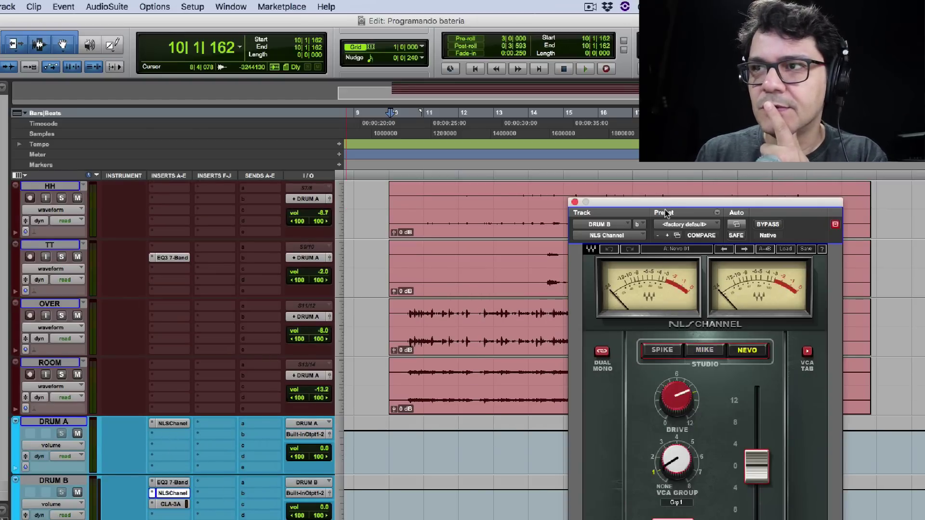
left_click(171, 424)
left_click_drag(626, 203, 315, 199)
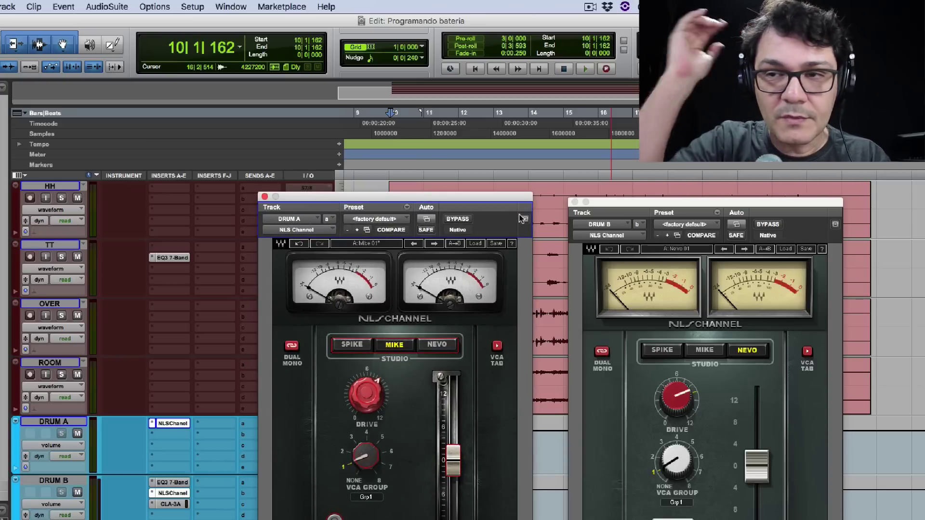
Play the drum mix from 14|3|276 with both NLS Channel windows in view, and stop playback.
left_click(547, 372)
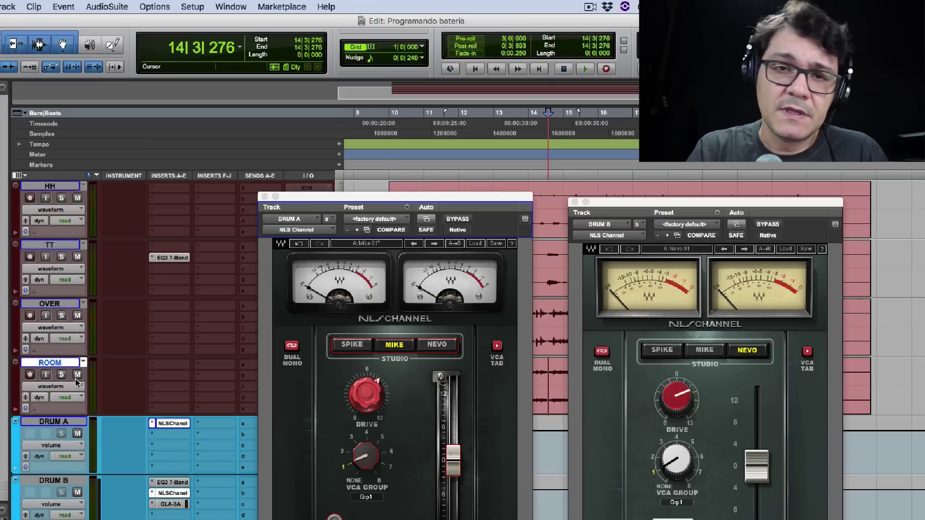
key("space")
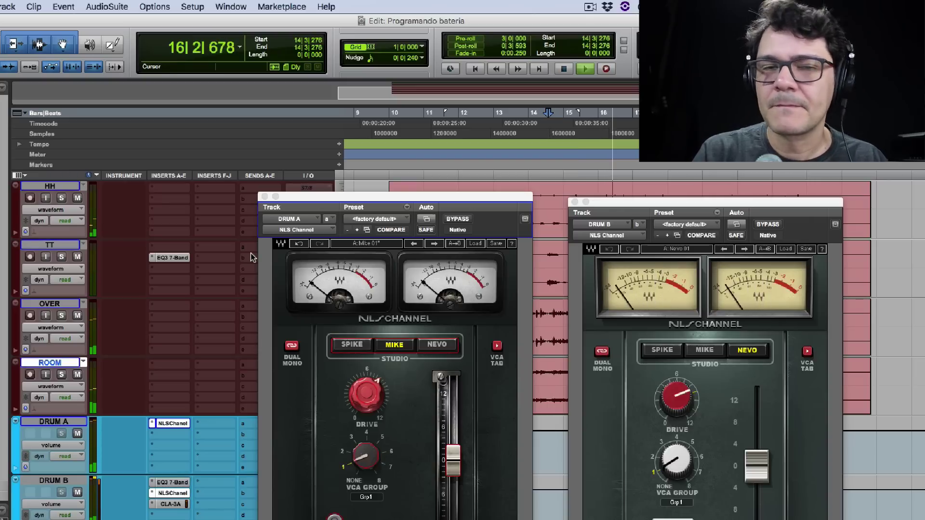
key("space")
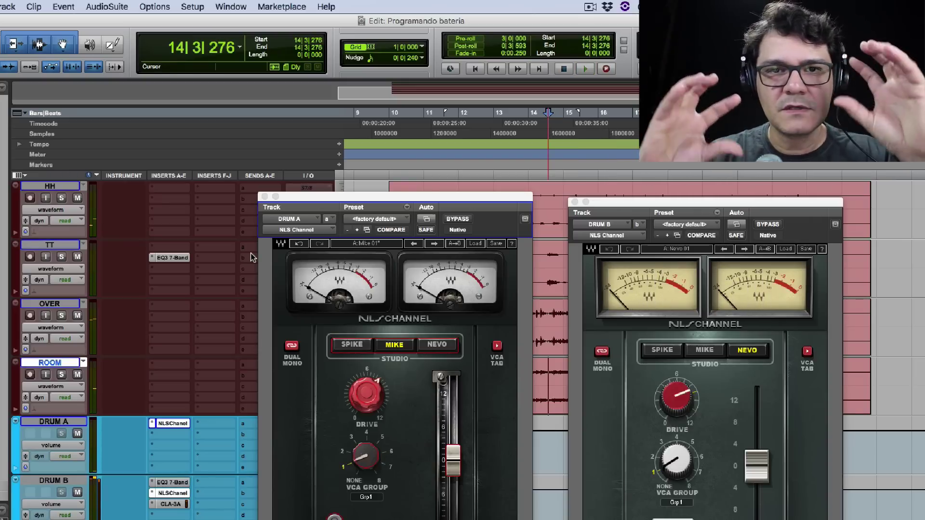